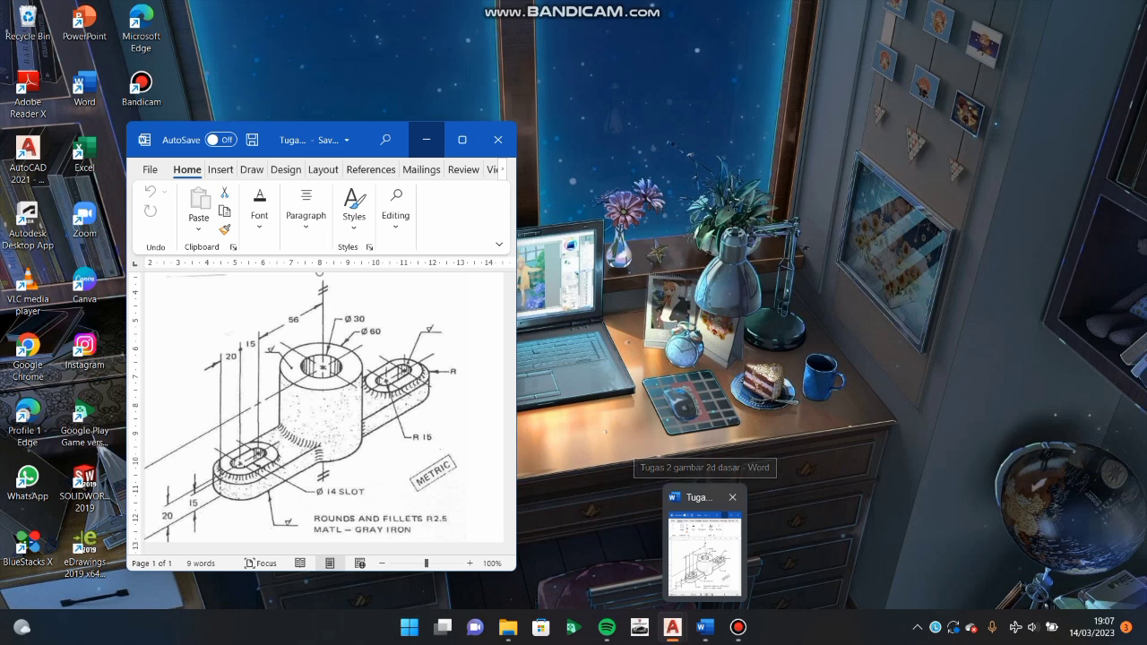
# Draw two circles centred at 0,0 with radii 15 and 30.
pyautogui.write('c')
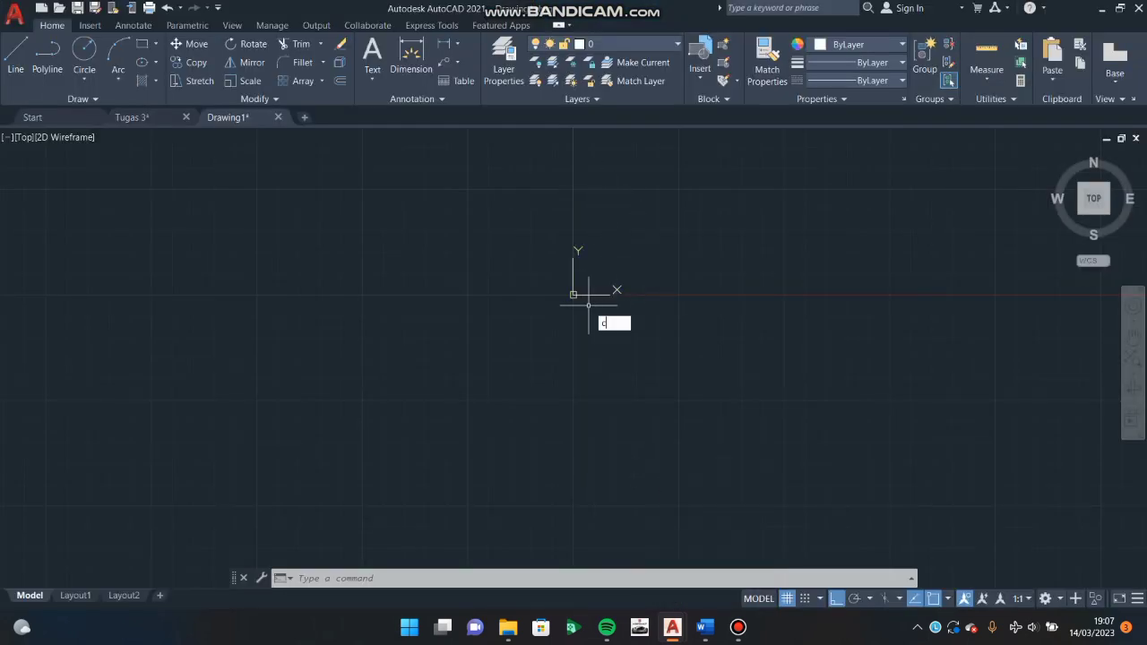
pyautogui.press('Return')
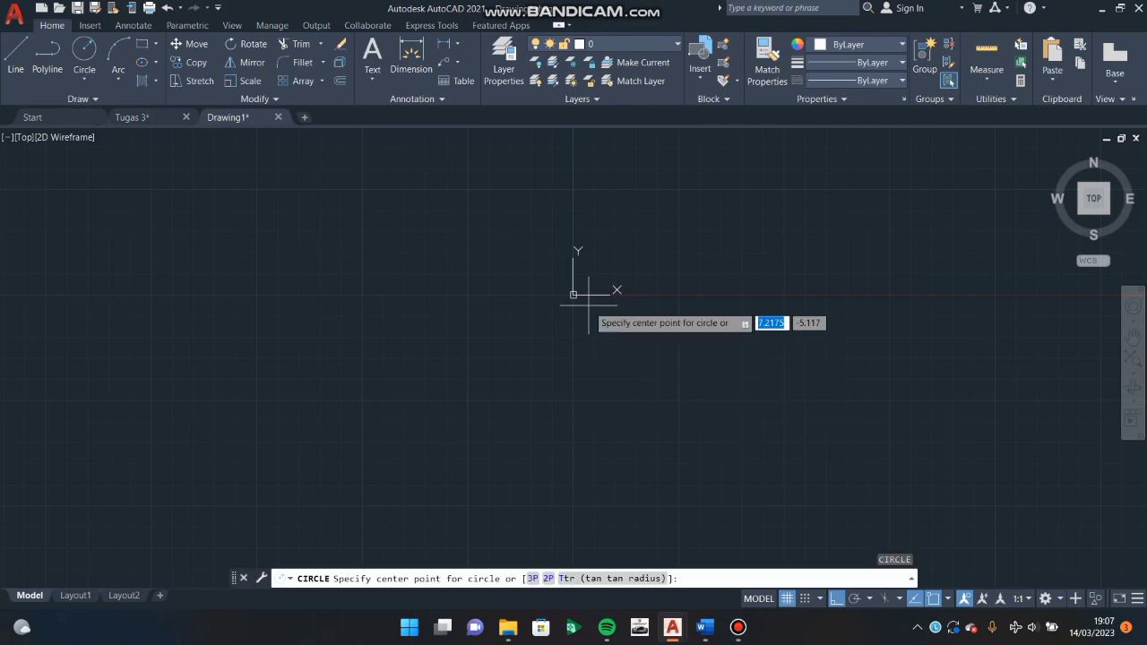
pyautogui.write('0')
pyautogui.press('Tab')
pyautogui.write('0')
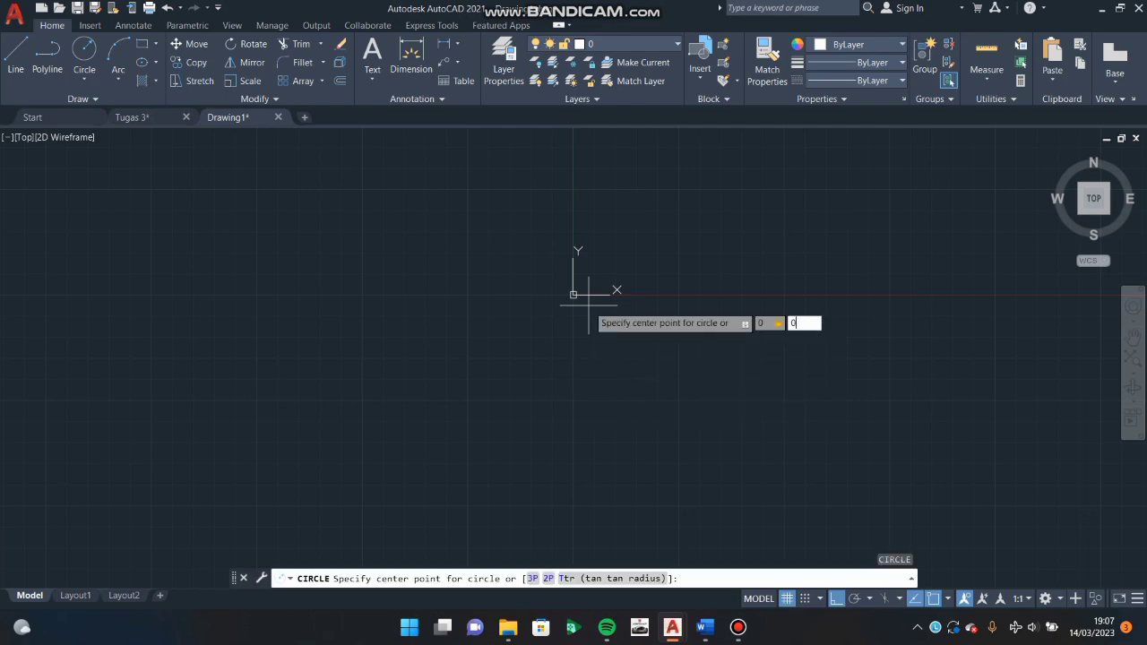
pyautogui.press('Return')
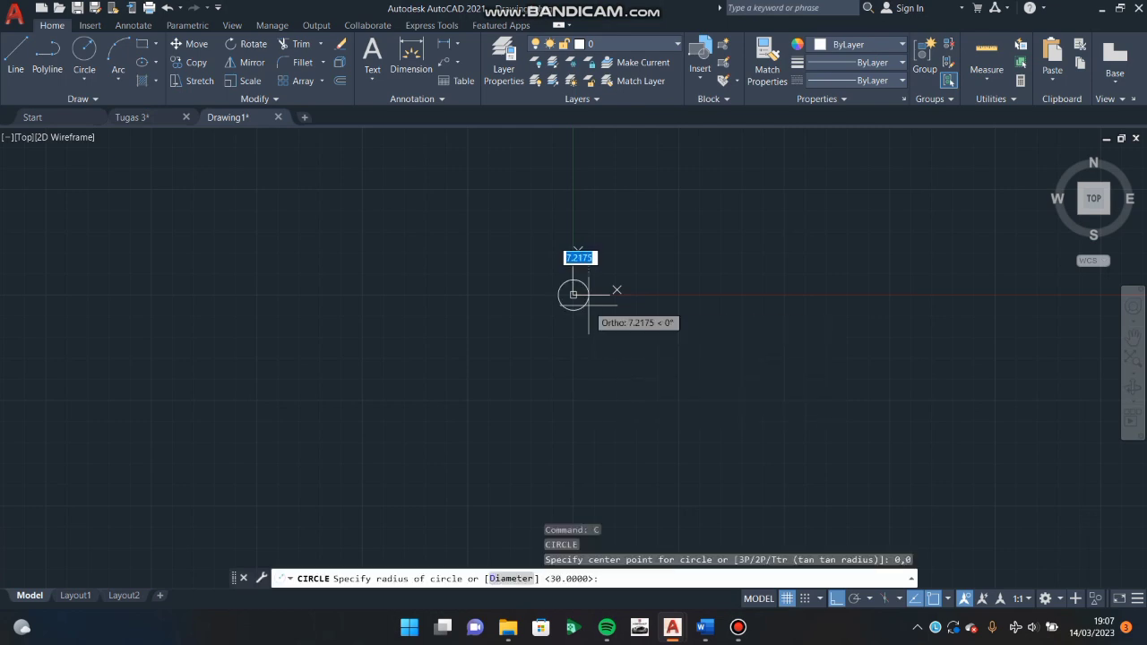
pyautogui.write('15')
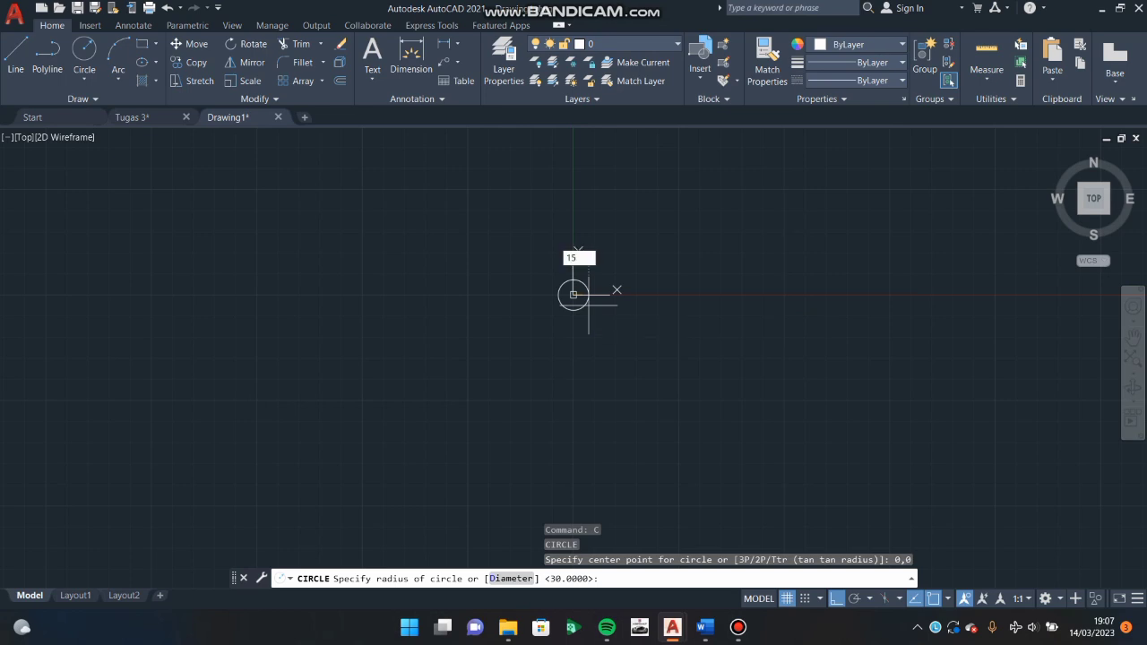
pyautogui.press('Return')
pyautogui.press('Return')
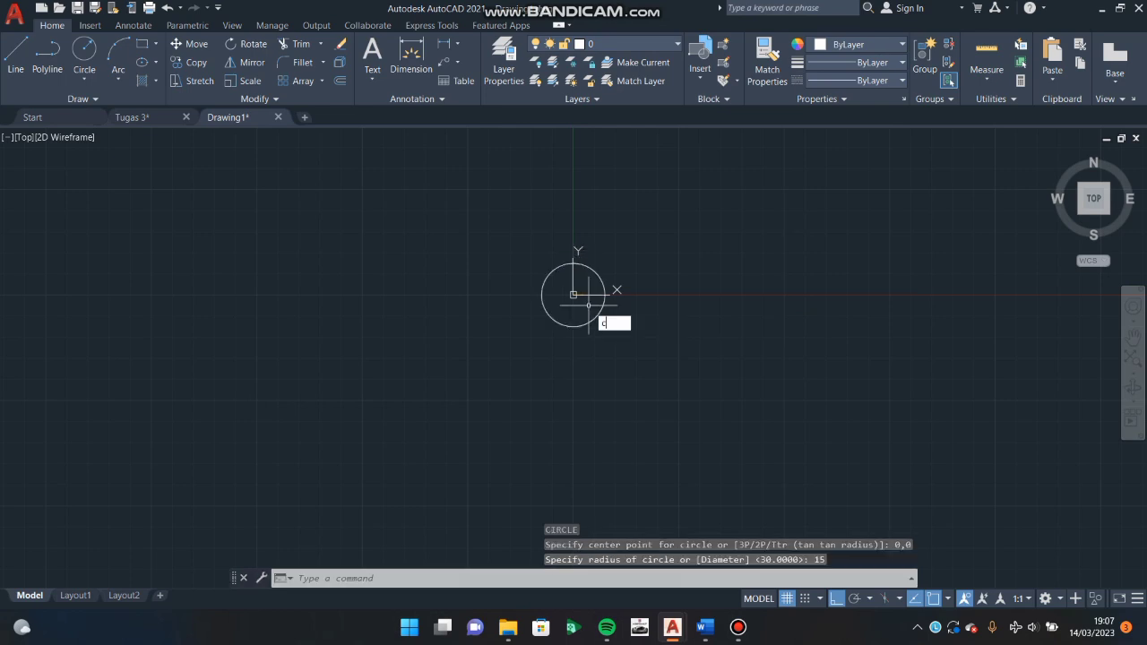
pyautogui.write('0,0')
pyautogui.press('Return')
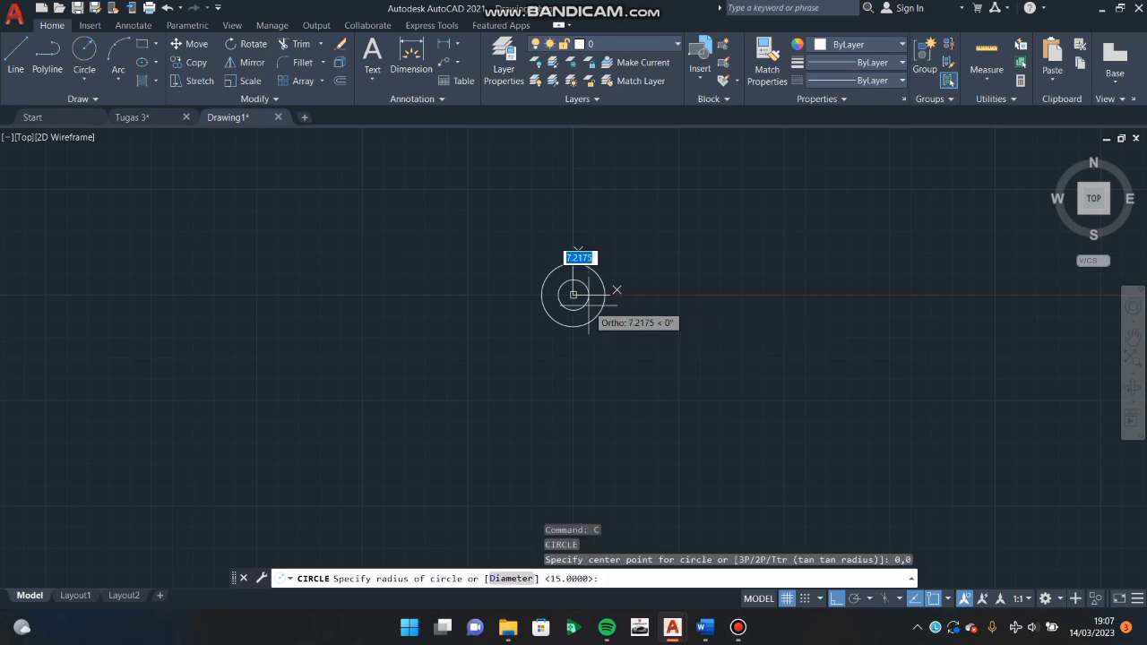
pyautogui.write('30')
pyautogui.press('Return')
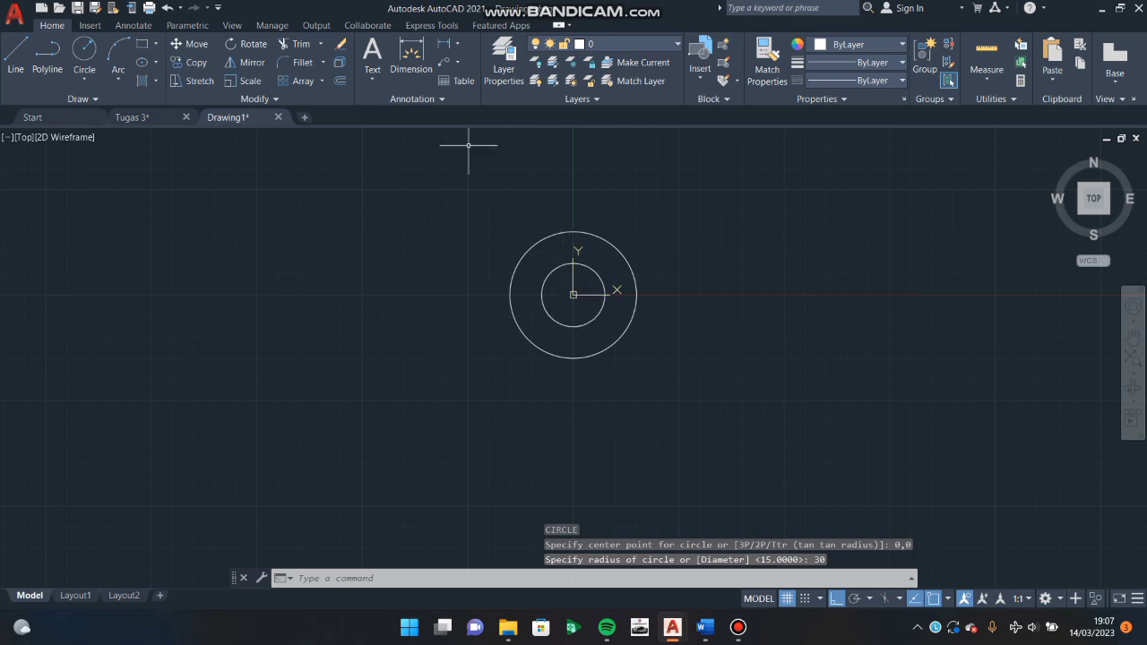
# Draw a horizontal line from the circles' centre, 56 units then another 15 units.
pyautogui.write('l')
pyautogui.press('Return')
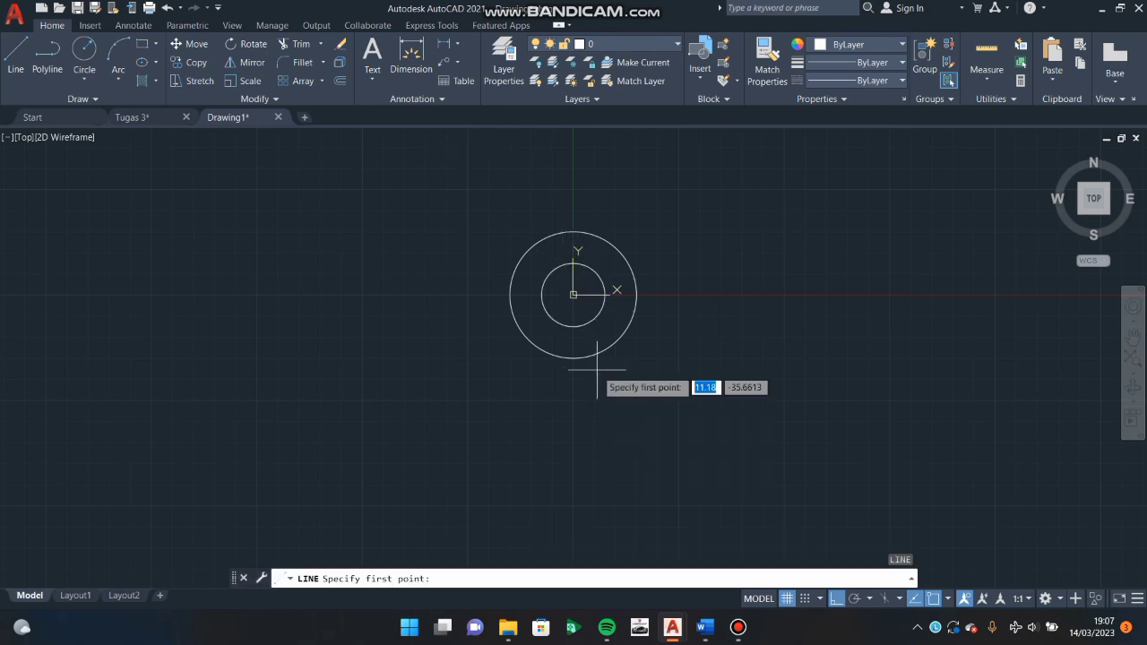
pyautogui.click(573, 294)
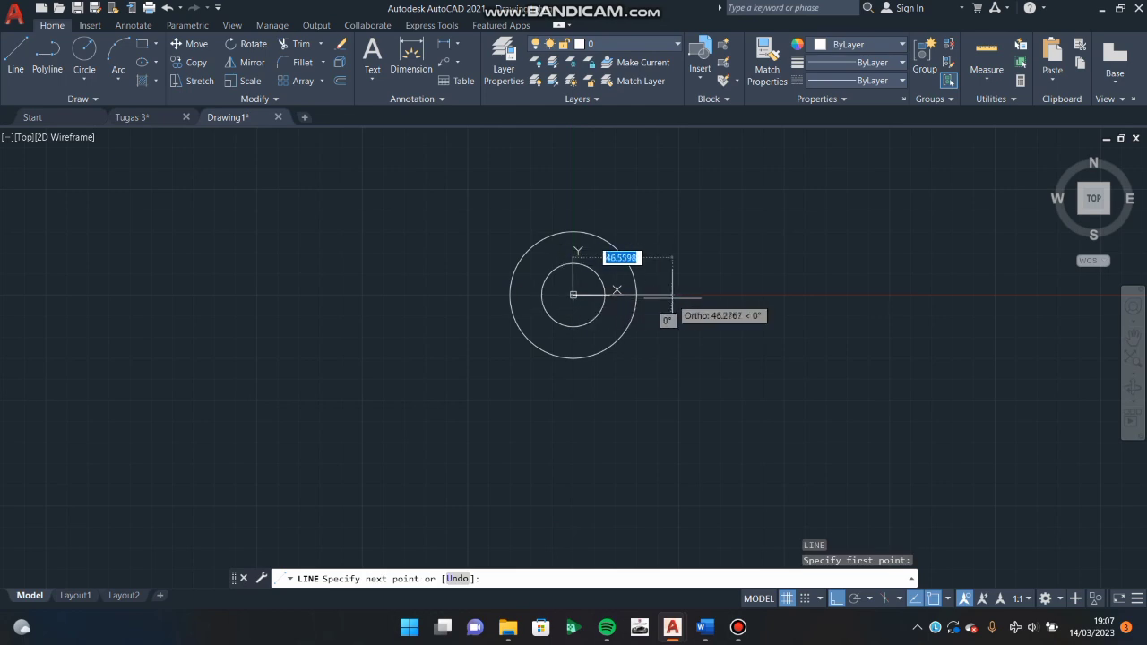
pyautogui.write('56')
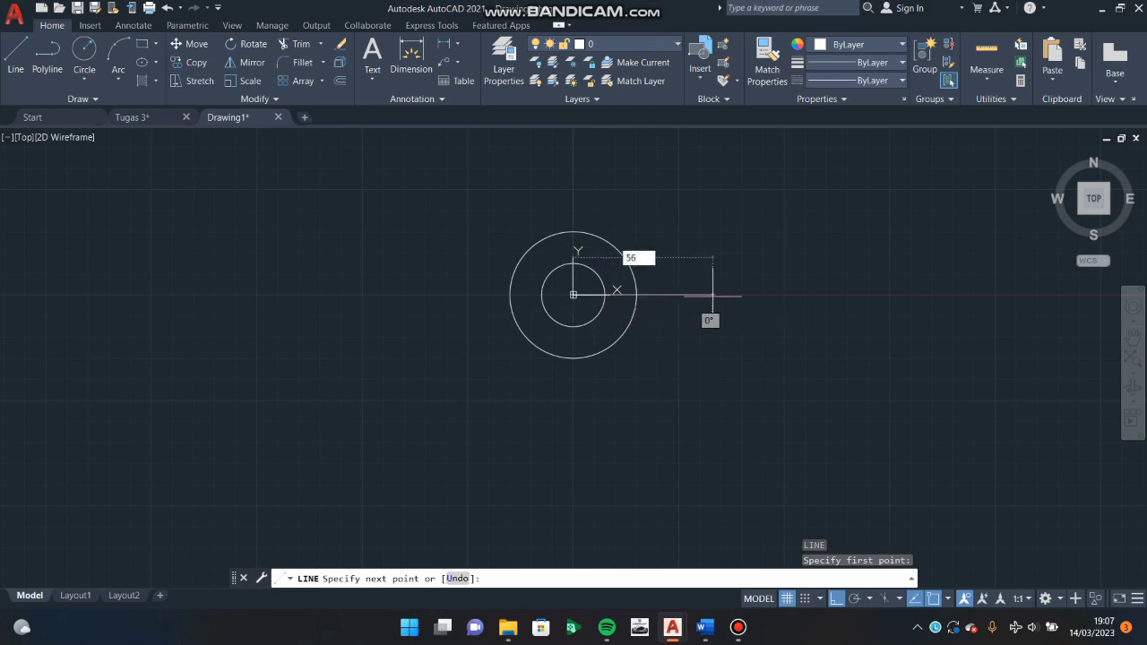
pyautogui.press('Return')
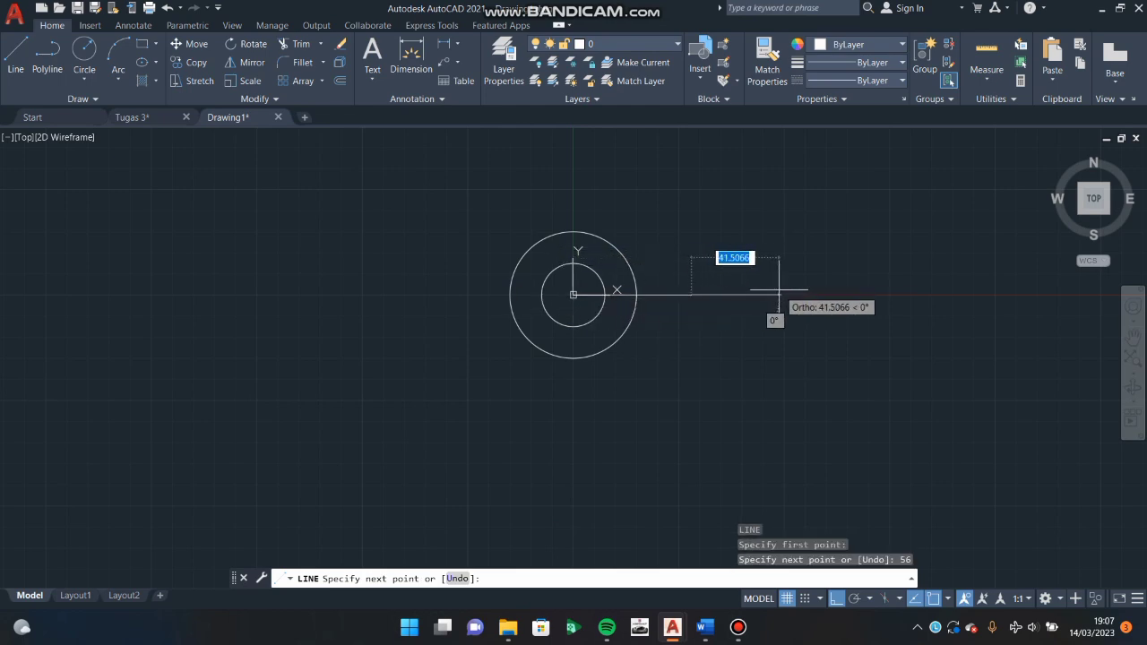
pyautogui.write('15')
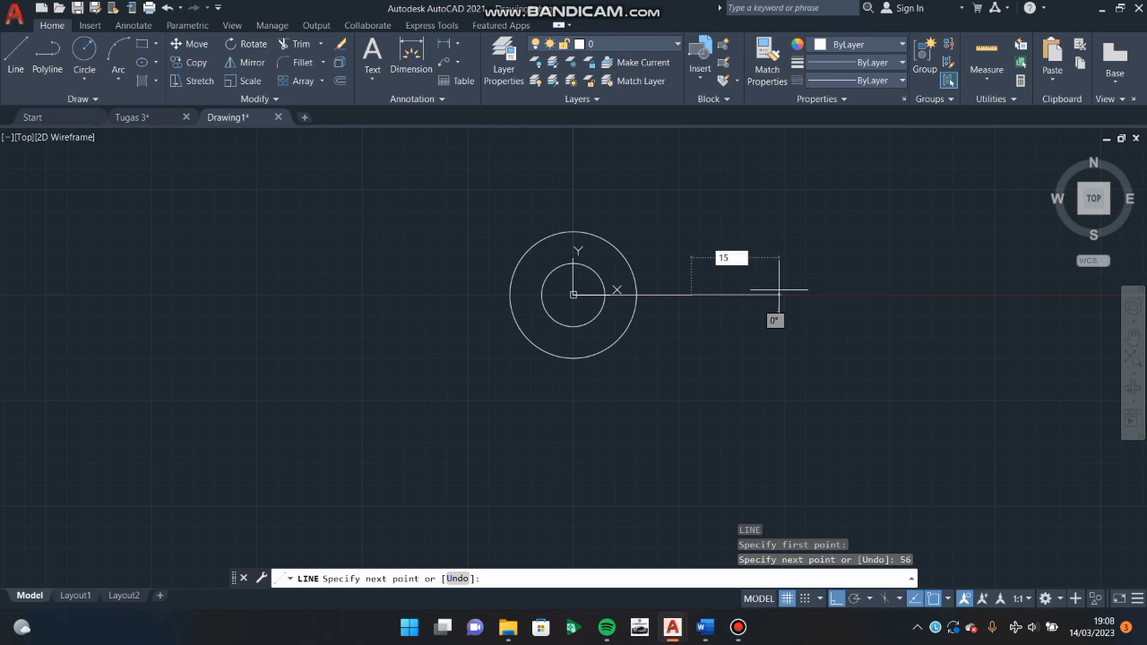
pyautogui.press('Return')
pyautogui.press('Escape')
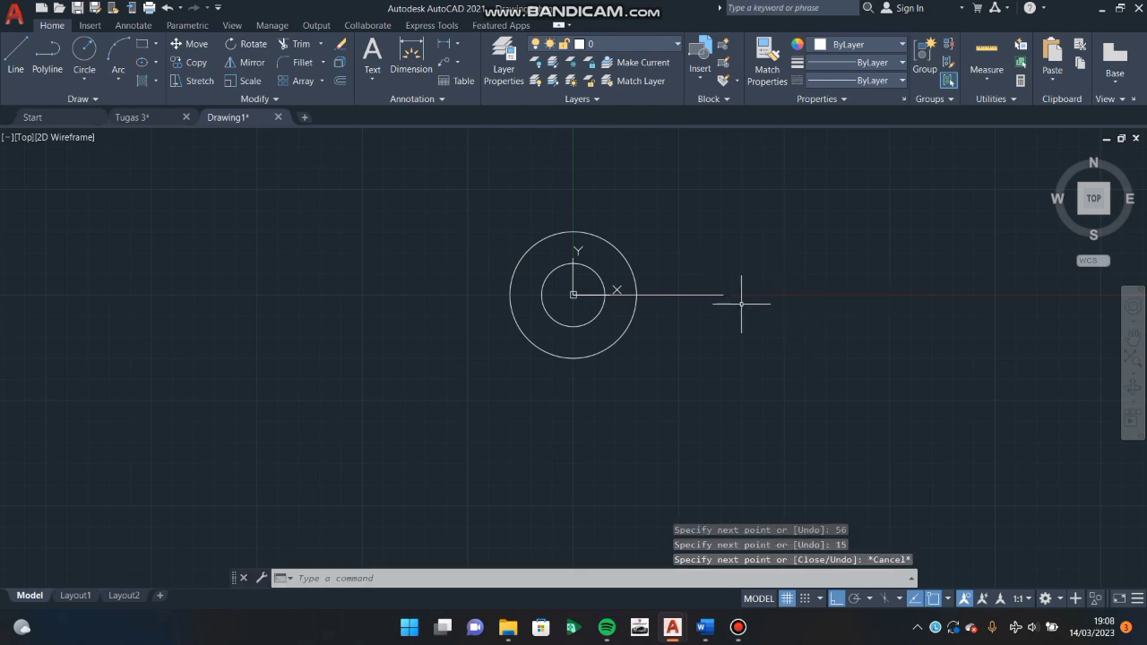
pyautogui.click(714, 295)
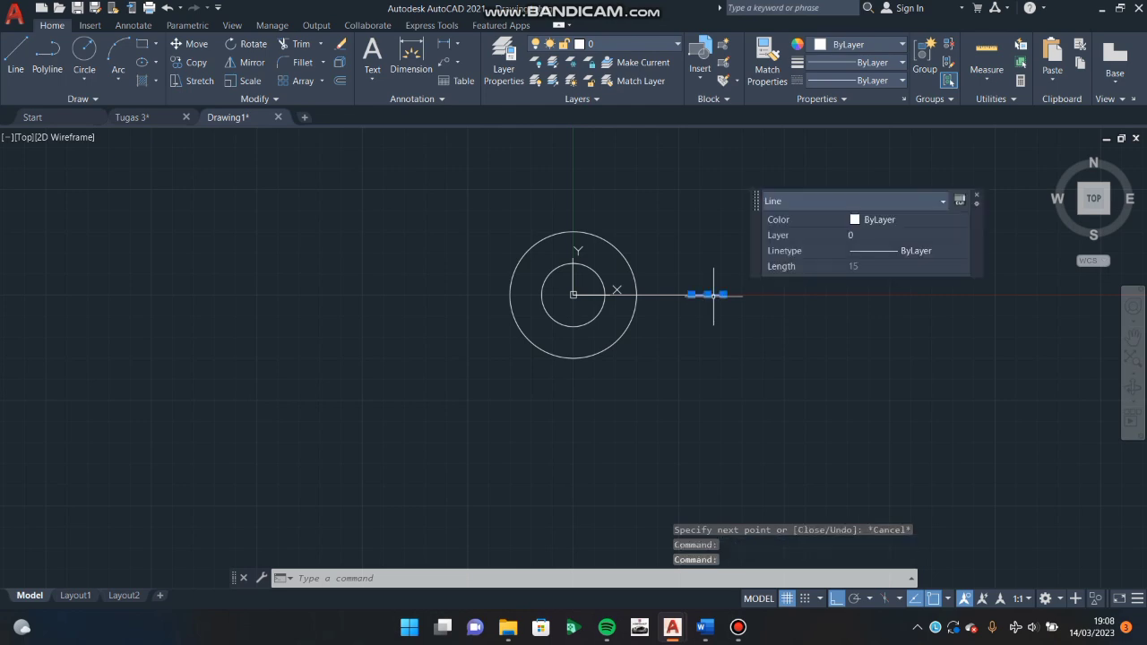
pyautogui.press('Escape')
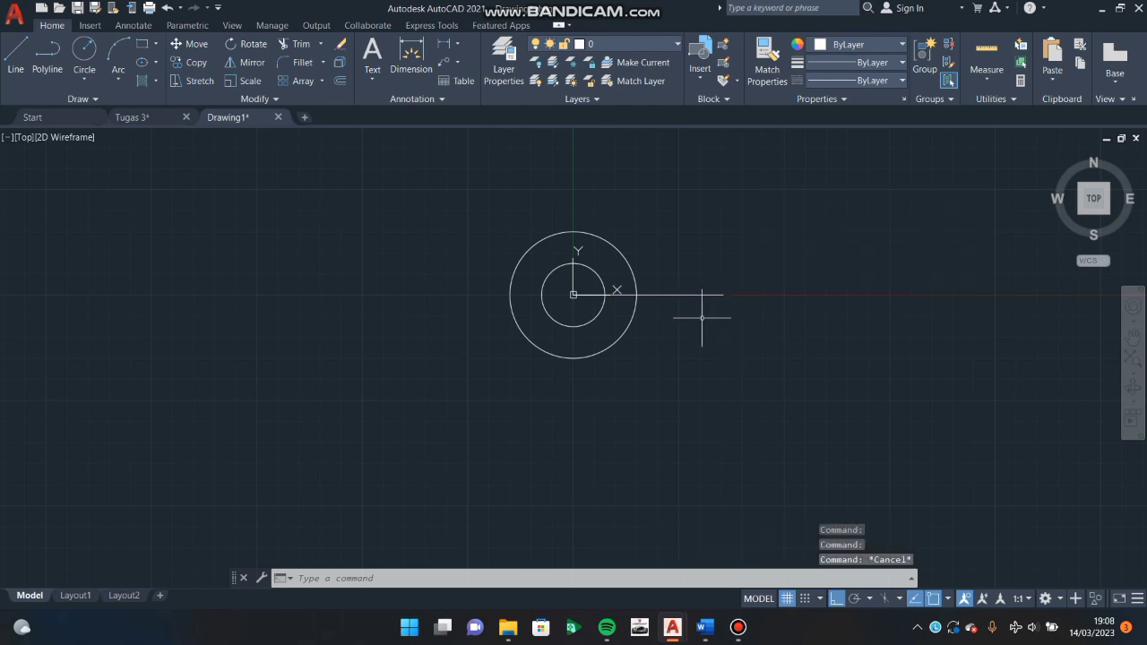
# Add radius-7 circles at the line's end and at the 56 mark.
pyautogui.write('c')
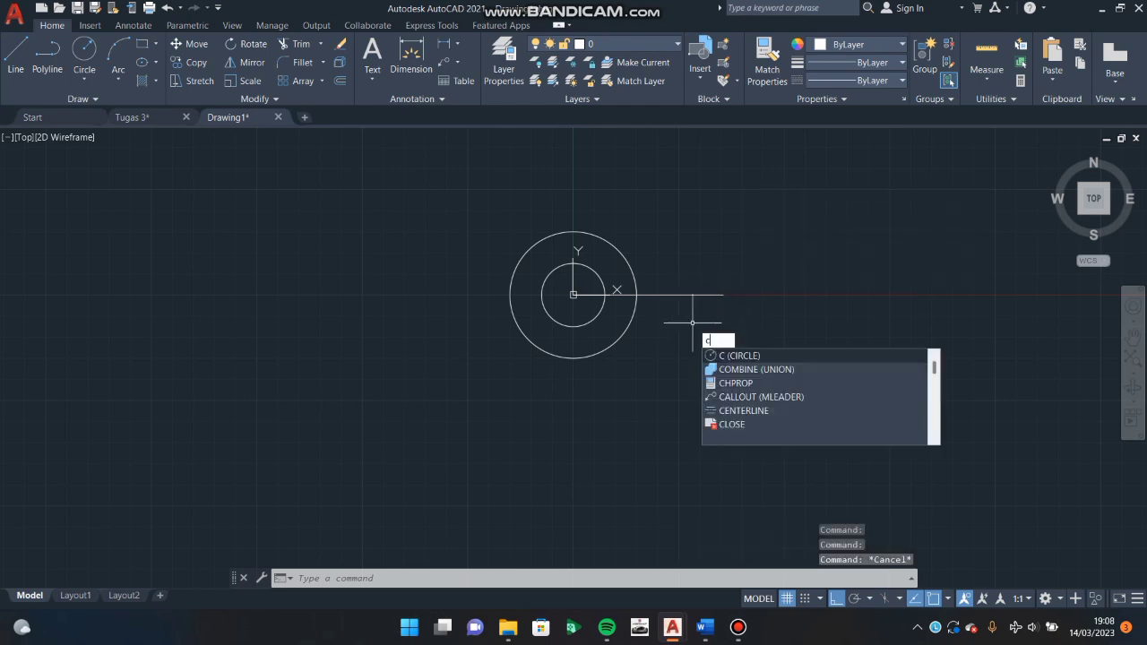
pyautogui.press('Return')
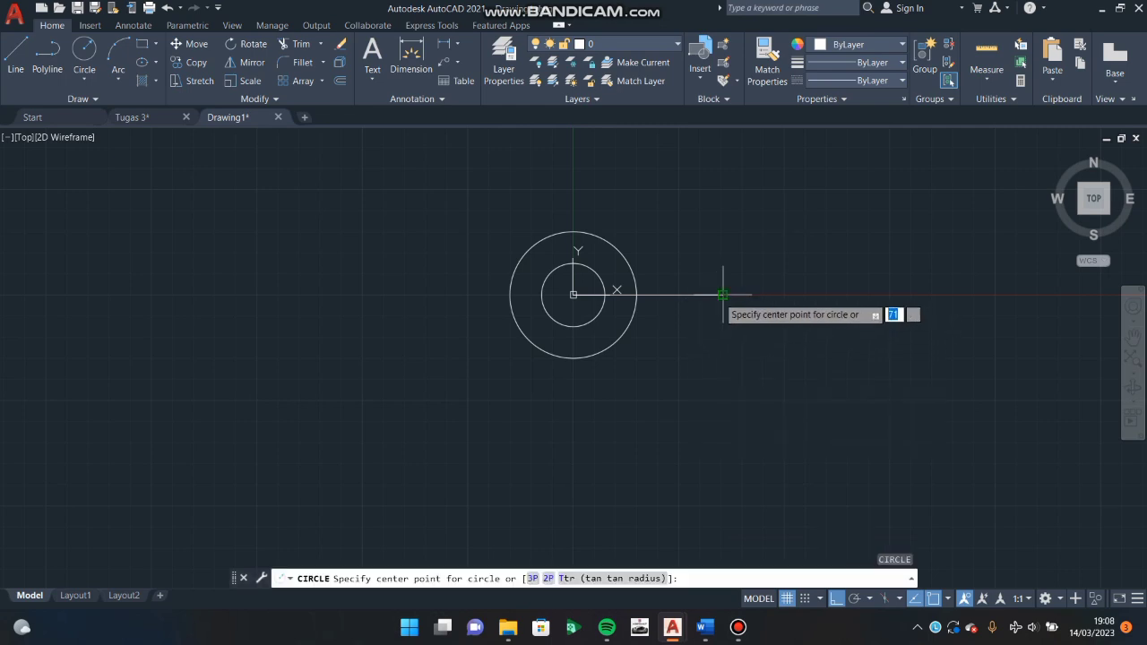
pyautogui.click(719, 295)
pyautogui.write('7')
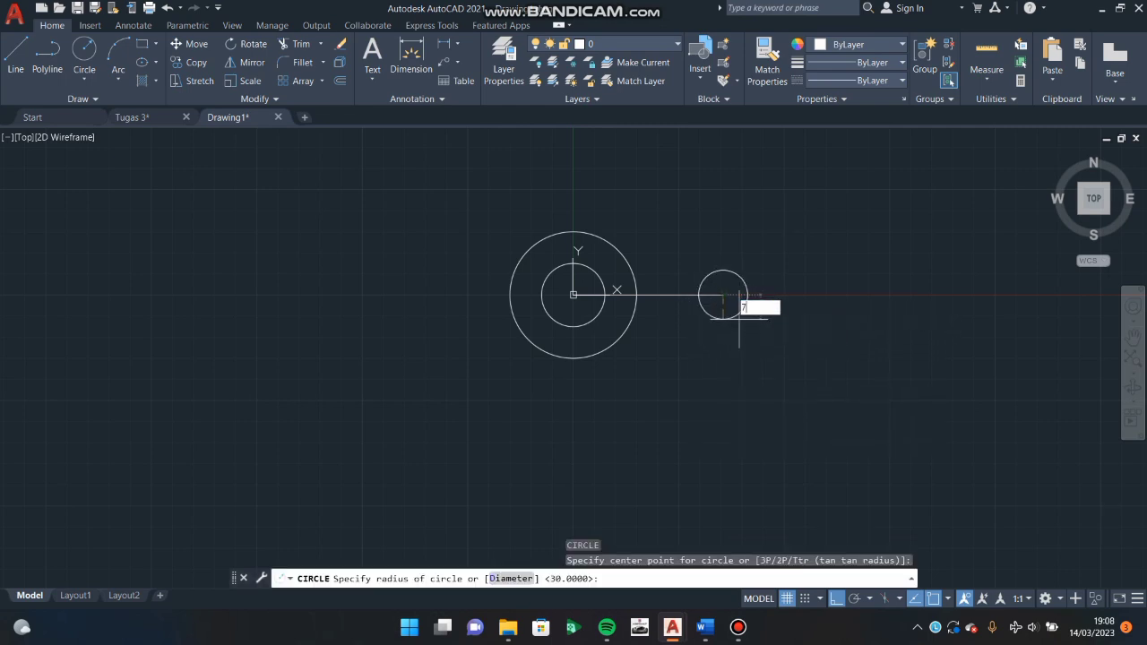
pyautogui.press('Return')
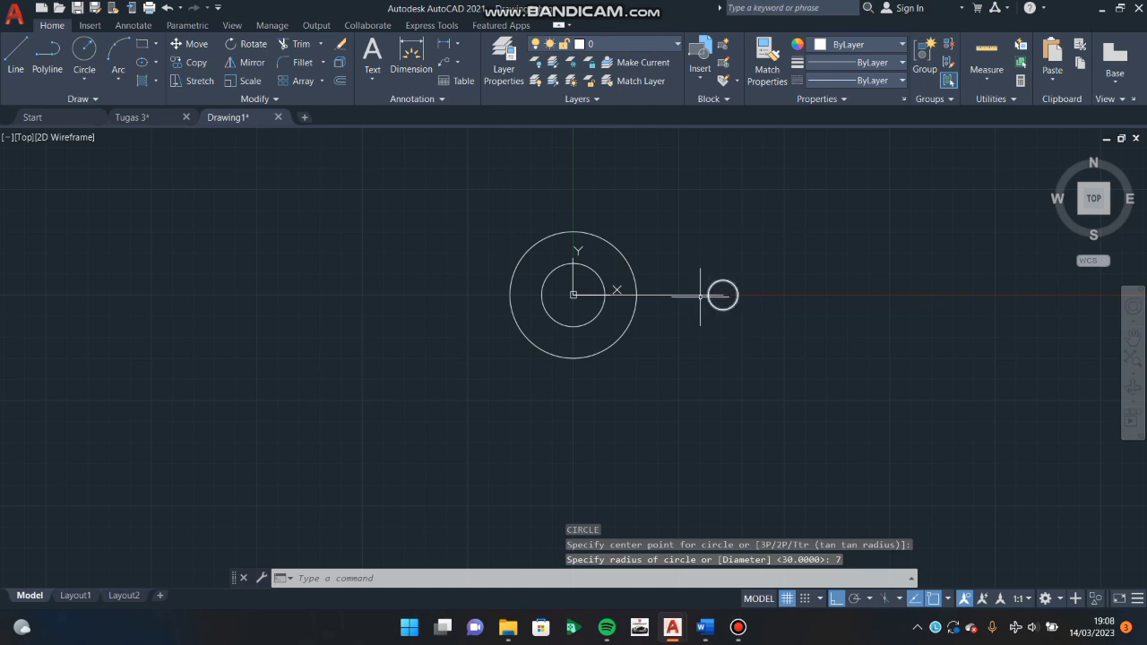
pyautogui.press('Return')
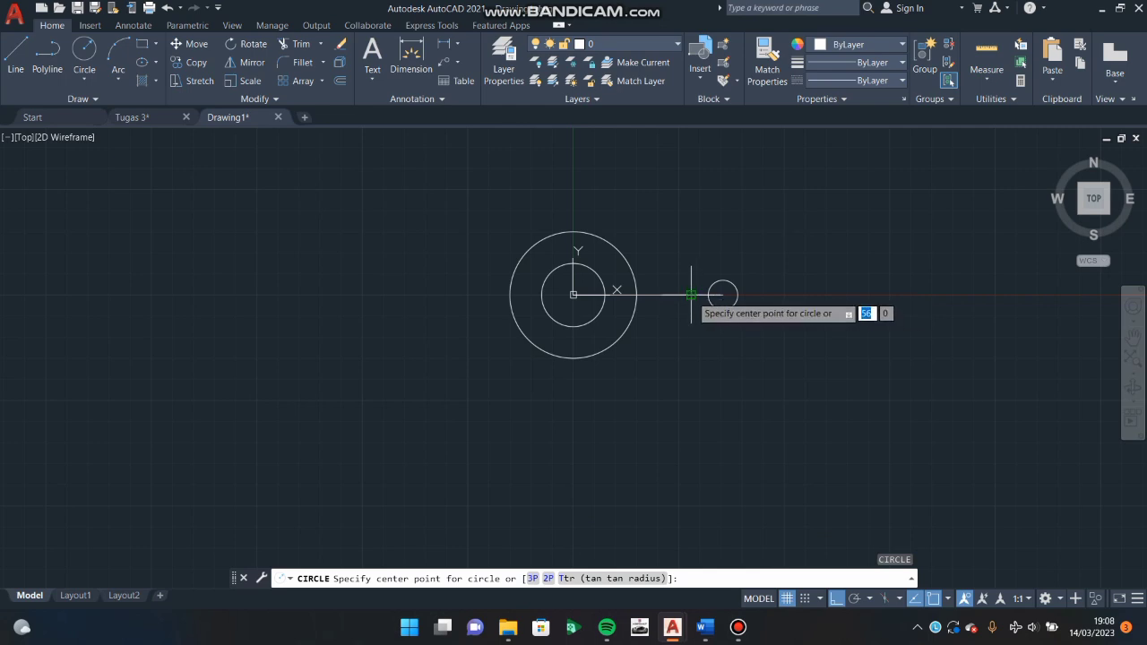
pyautogui.click(692, 295)
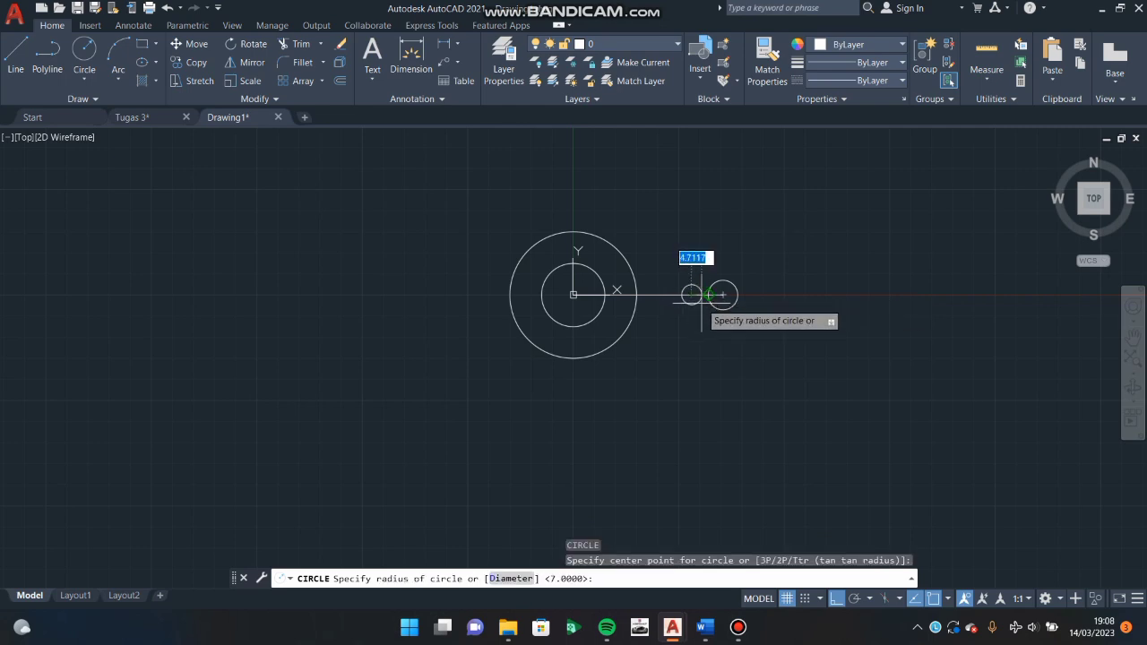
pyautogui.write('7')
pyautogui.press('Return')
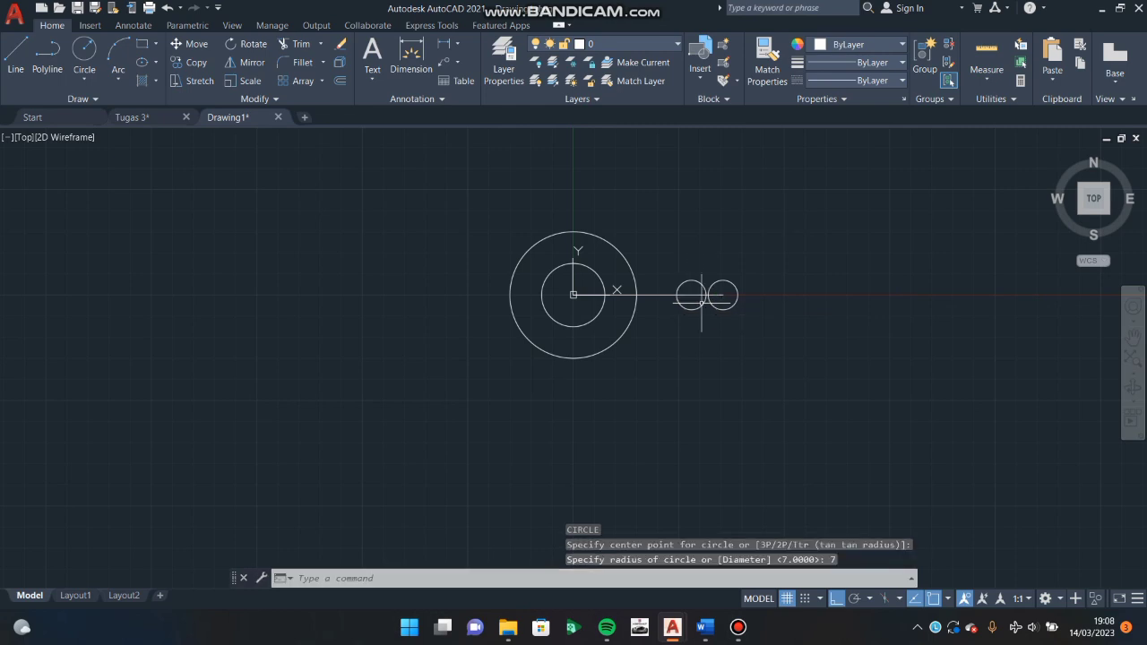
# Draw a line joining the tops of the two radius-7 circles.
pyautogui.write('l')
pyautogui.press('Return')
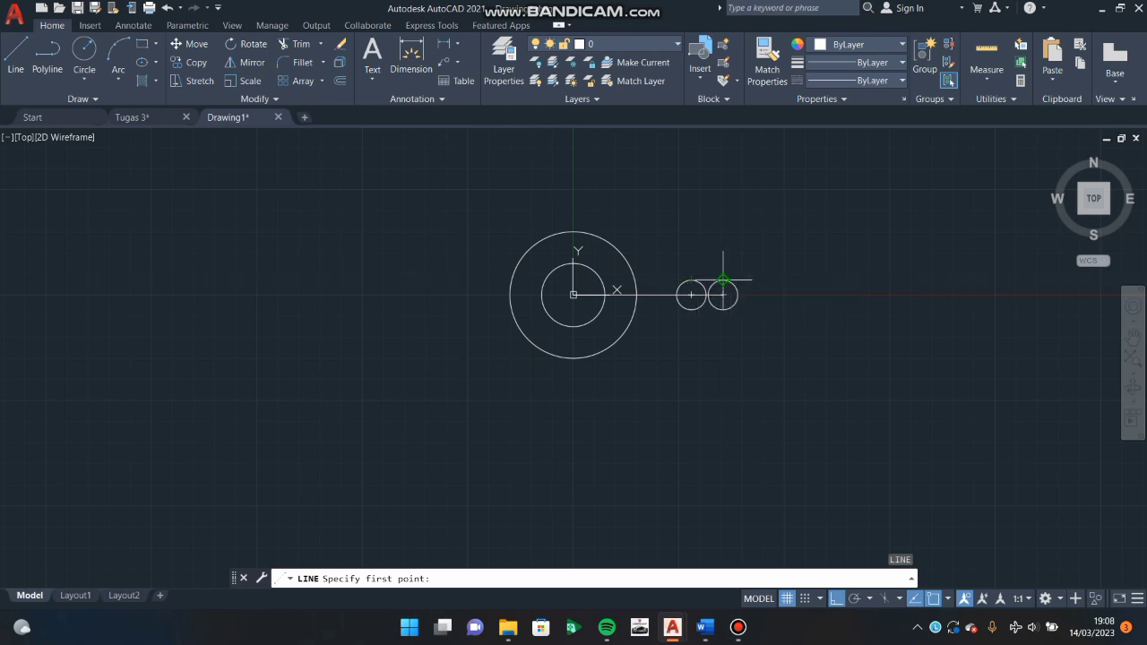
pyautogui.click(723, 283)
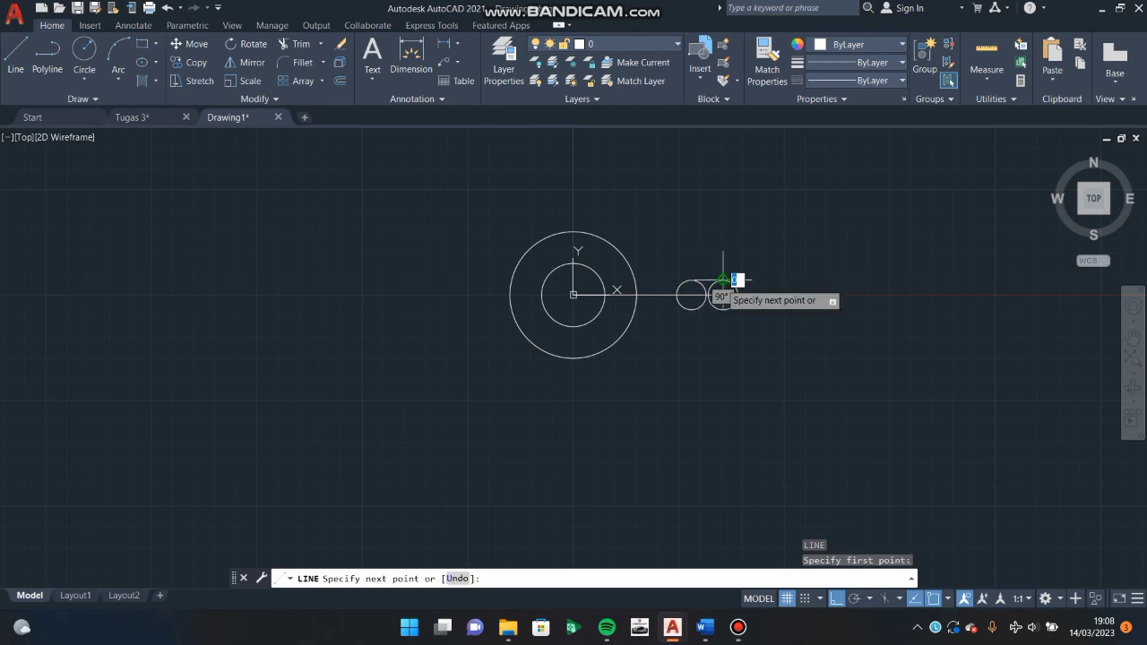
pyautogui.press('Escape')
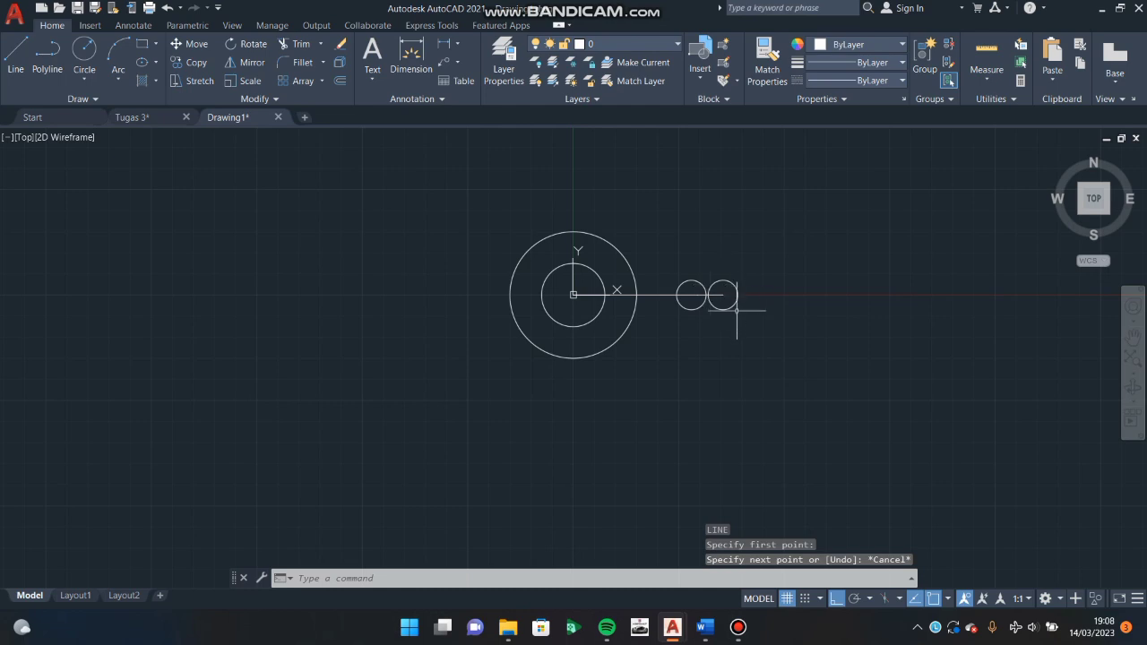
pyautogui.press('Return')
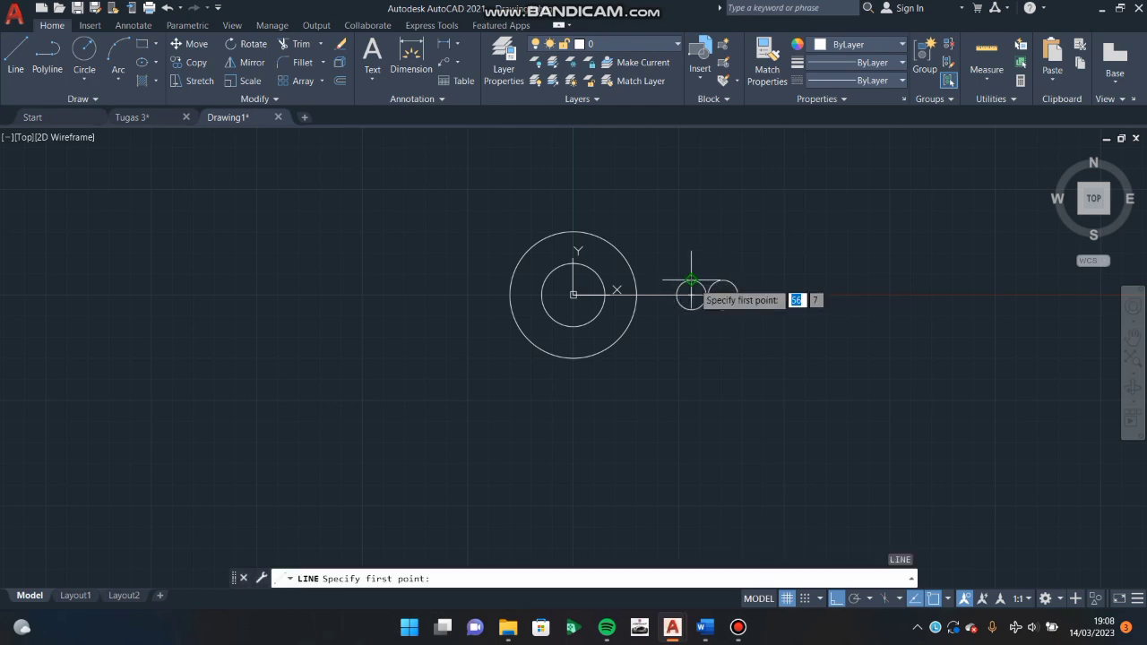
pyautogui.click(692, 283)
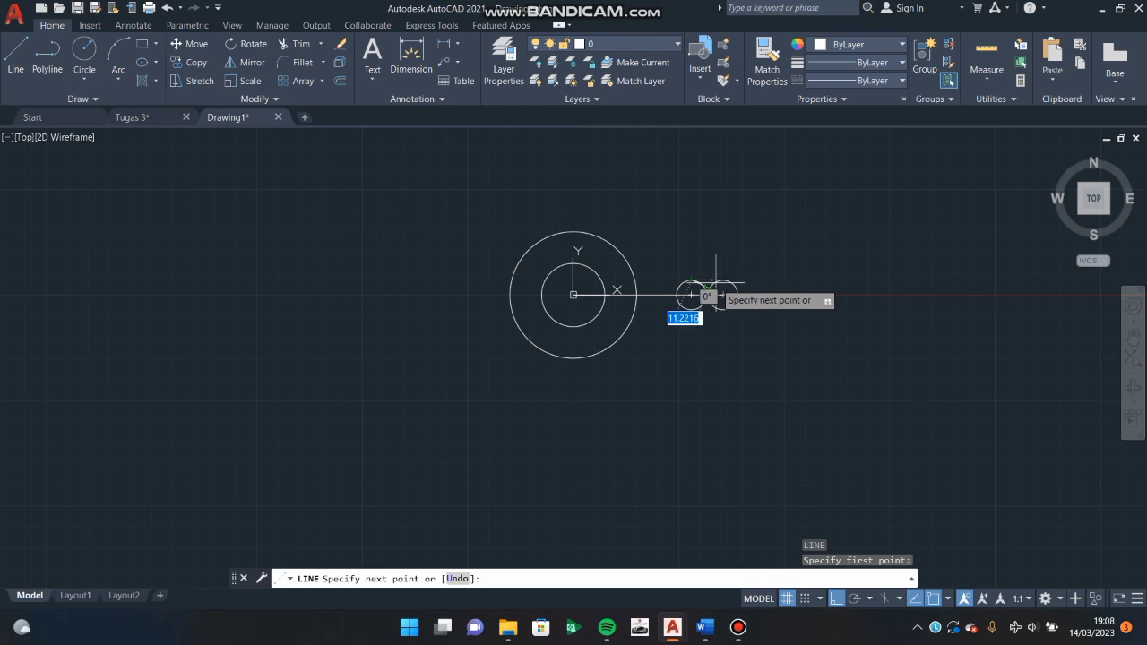
pyautogui.click(723, 280)
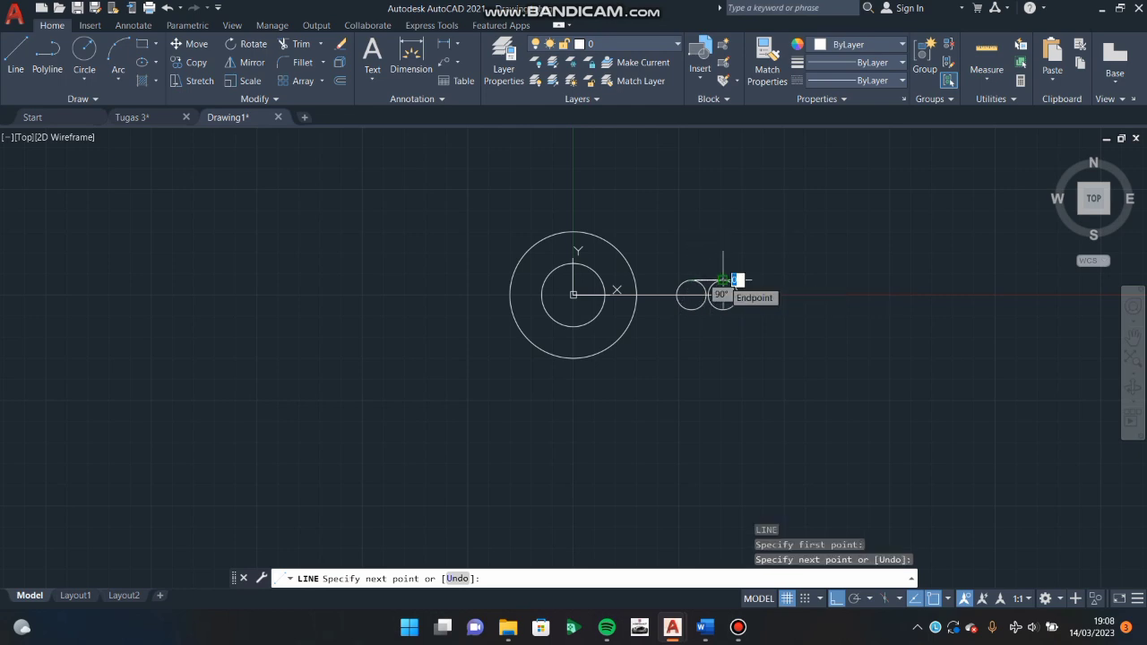
pyautogui.press('Escape')
# Draw the matching line joining the bottoms of the two radius-7 circles.
pyautogui.write('l')
pyautogui.press('Return')
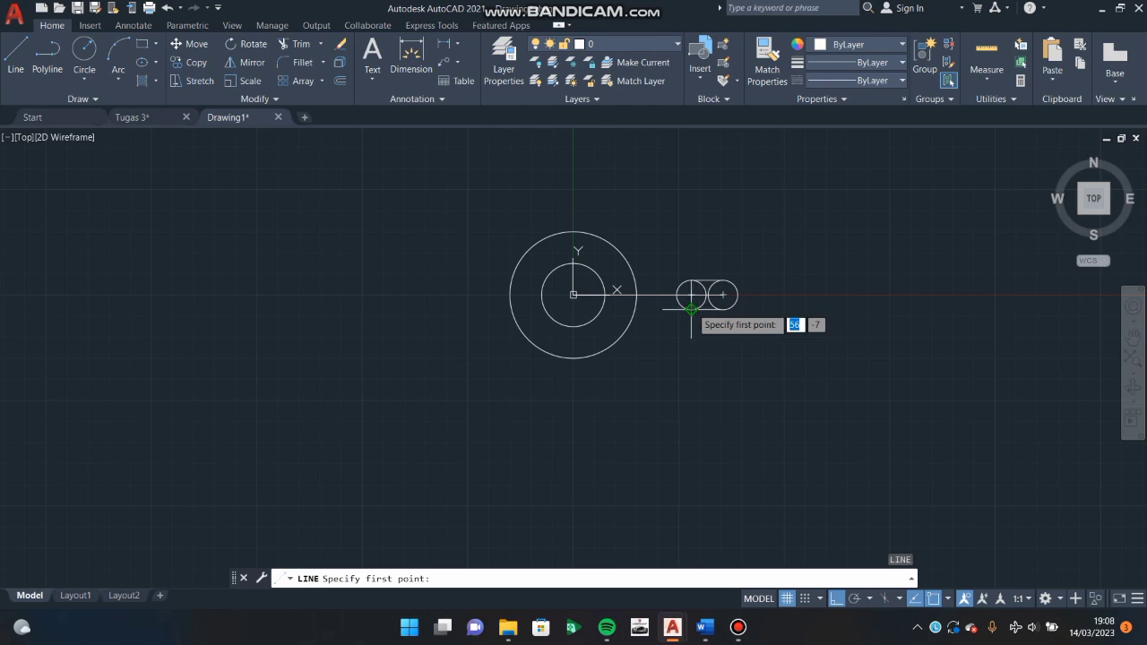
pyautogui.click(692, 308)
pyautogui.click(722, 308)
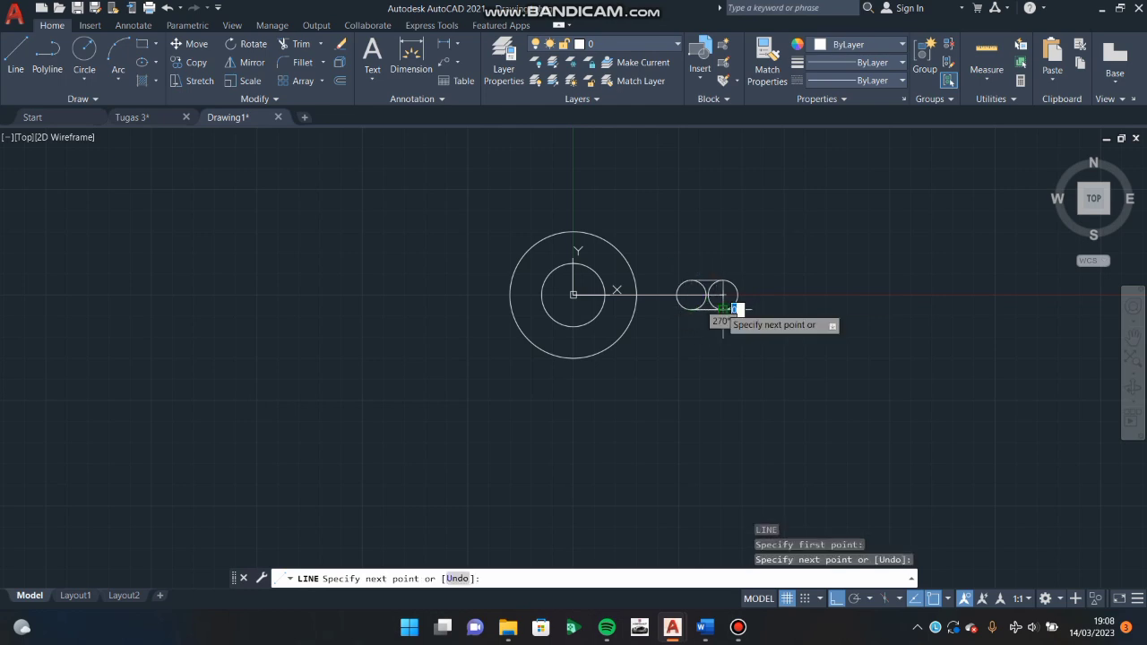
pyautogui.press('Escape')
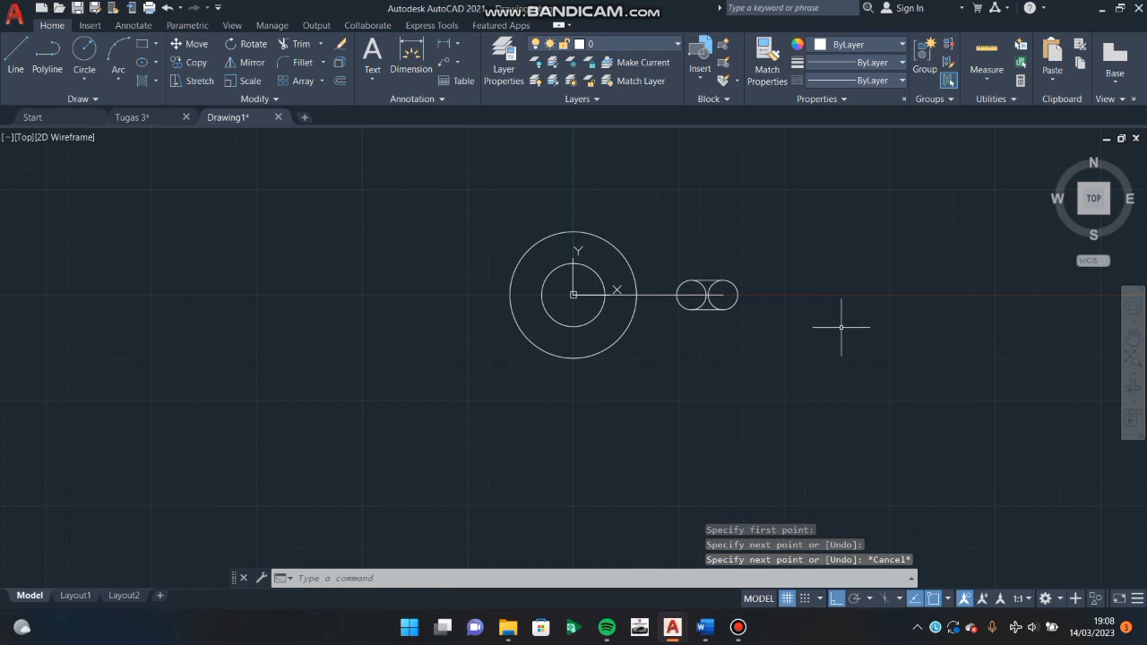
# Trim away the inner arc between the small circles and the centre line inside the slot.
pyautogui.write('l')
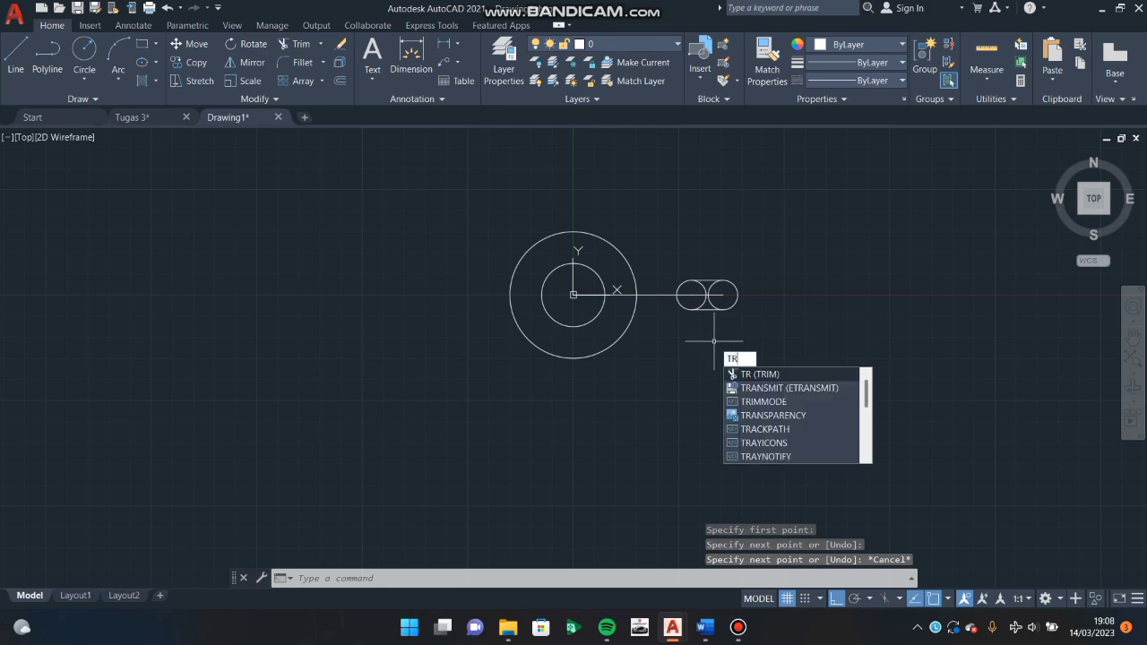
pyautogui.press('Return')
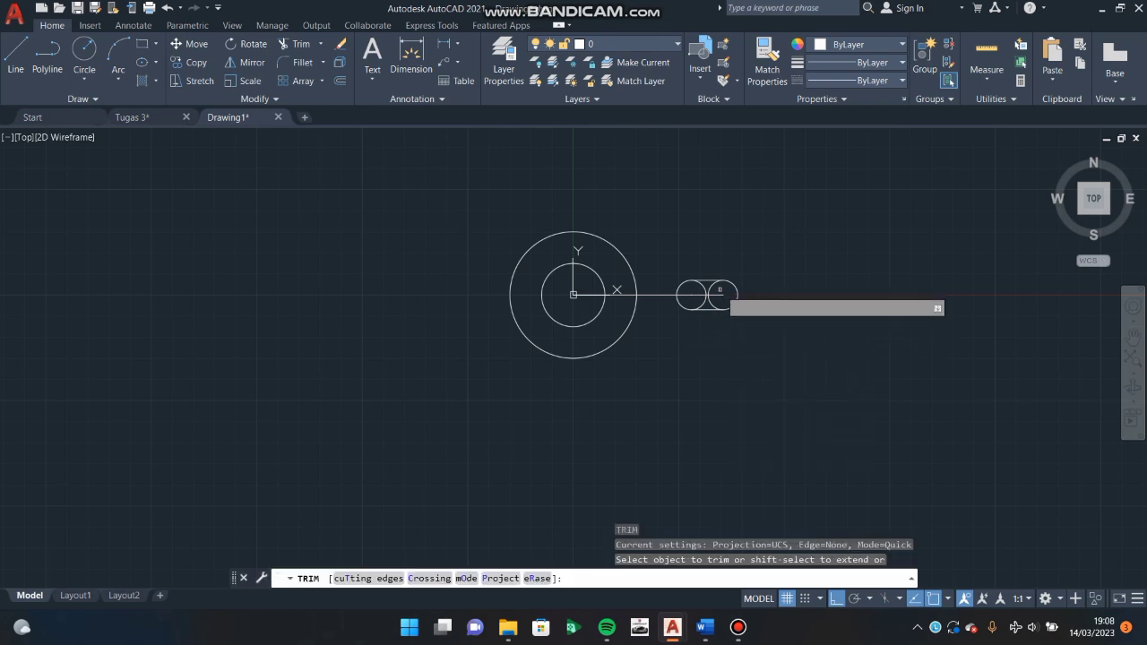
pyautogui.click(708, 288)
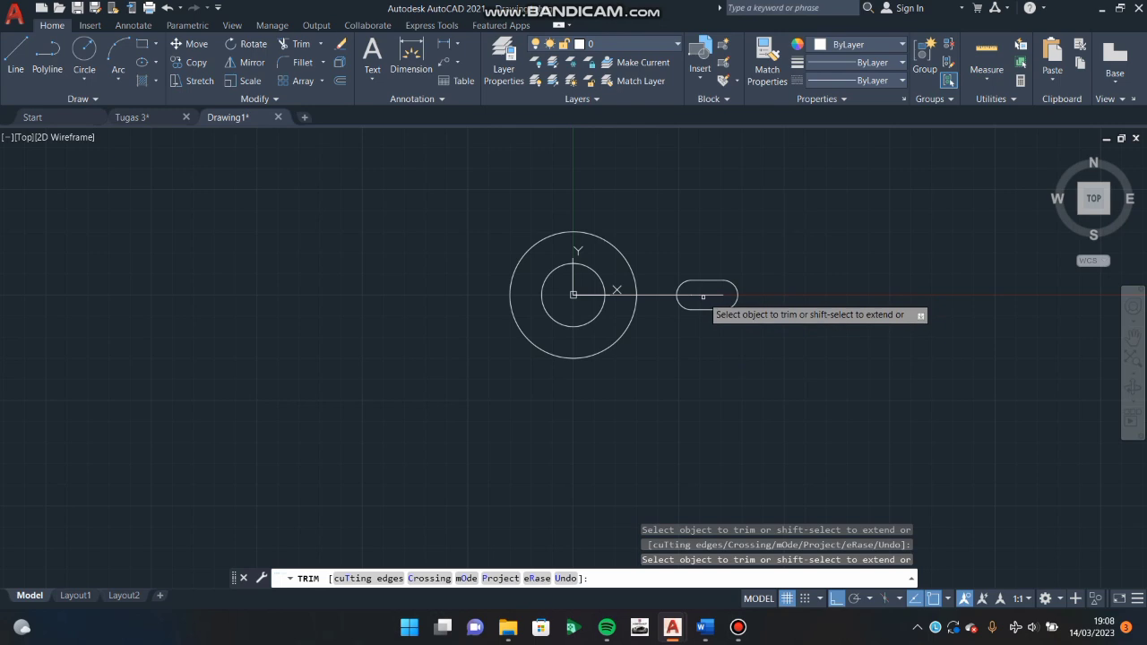
pyautogui.click(701, 288)
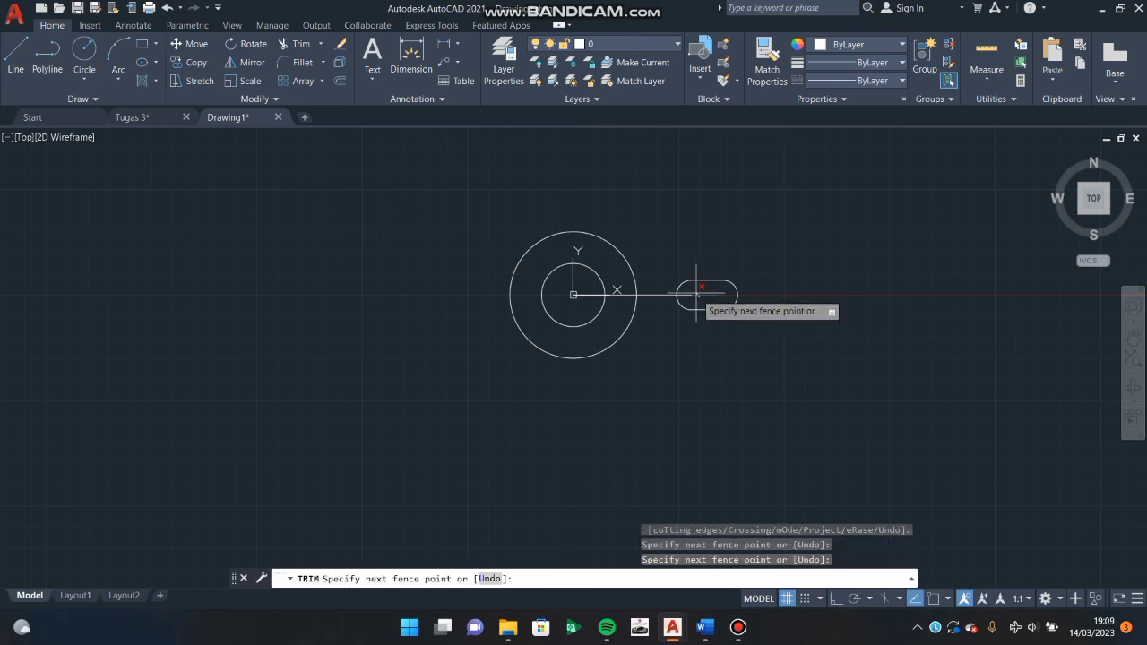
pyautogui.press('Return')
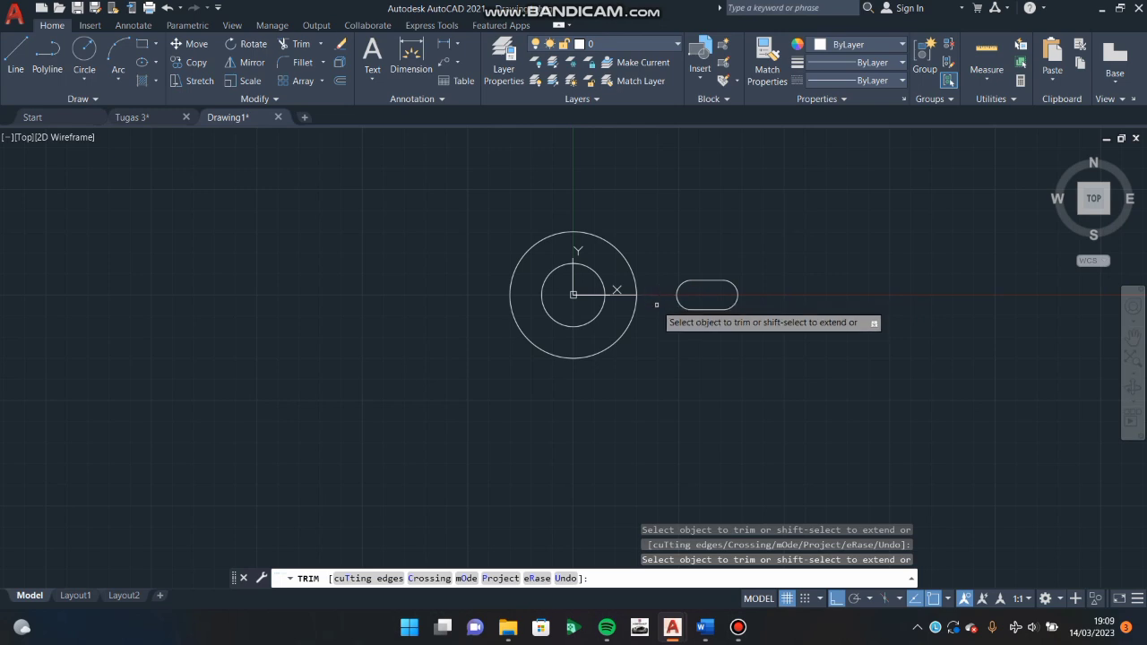
pyautogui.press('Escape')
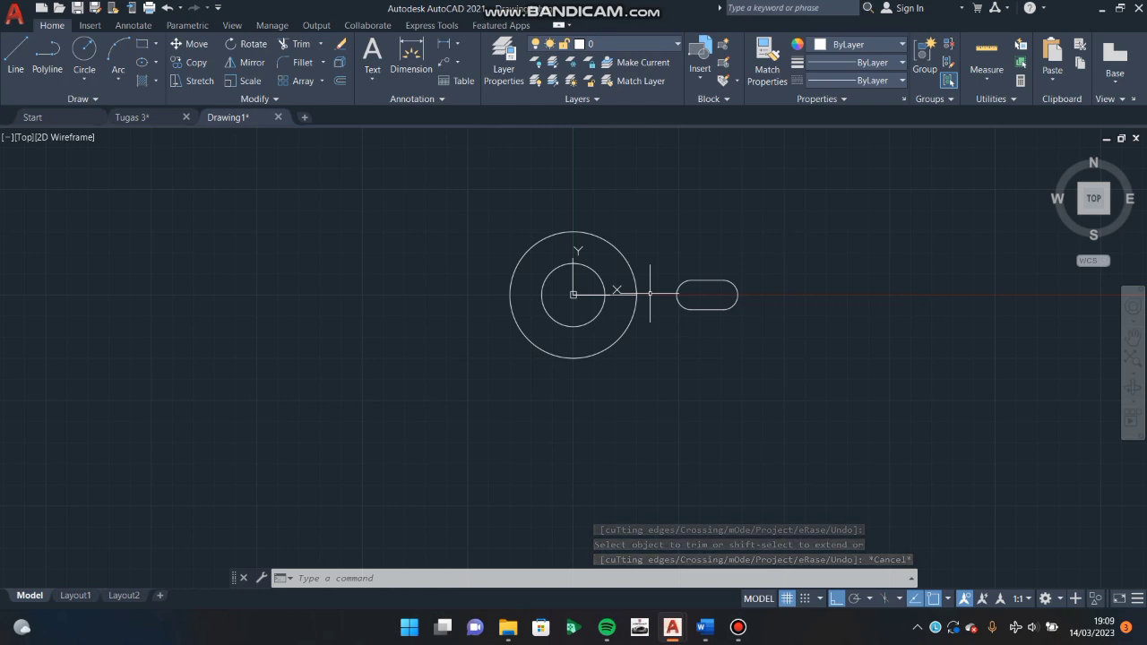
# Draw a radius-20 circle centred on the slot's right arc and return to the top view.
pyautogui.write('c')
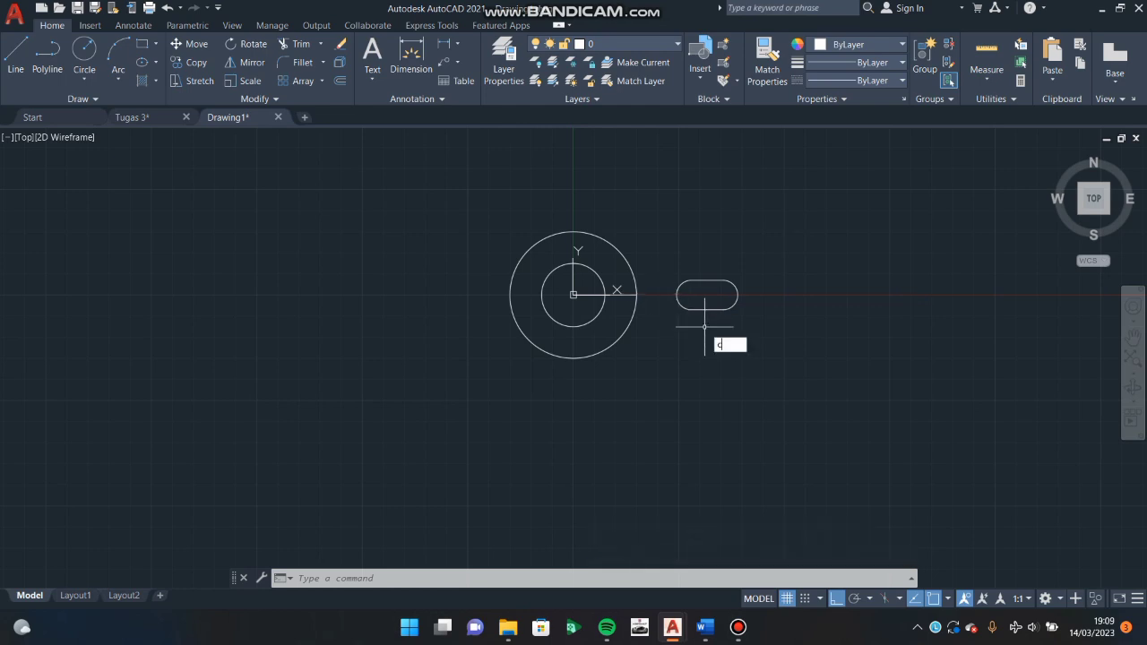
pyautogui.press('Return')
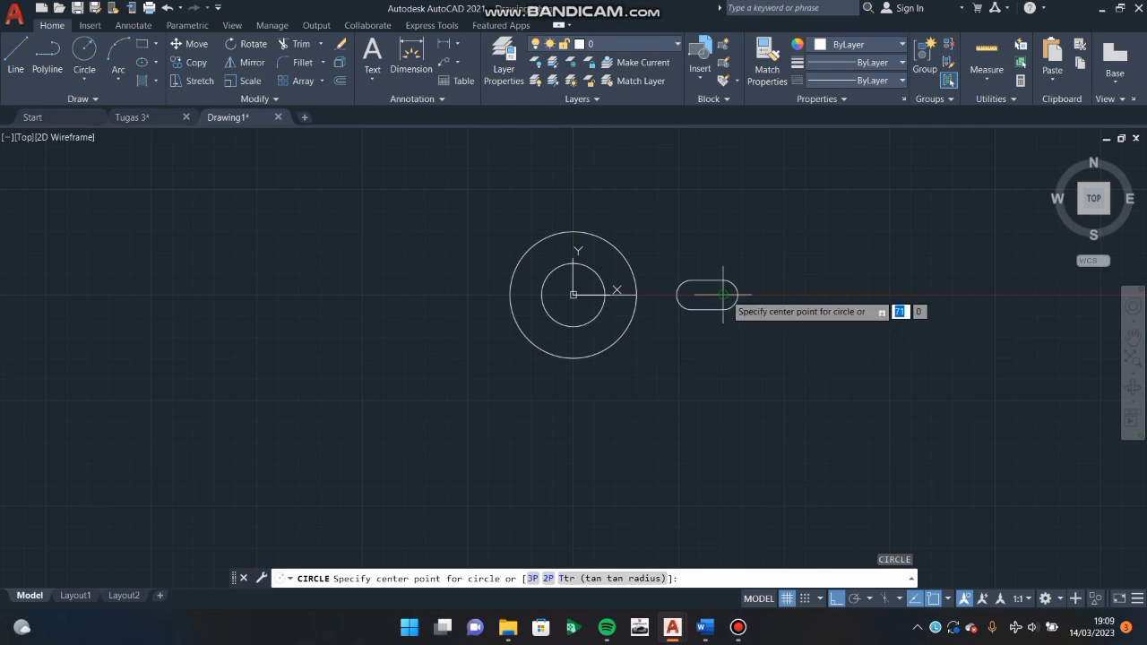
pyautogui.click(723, 294)
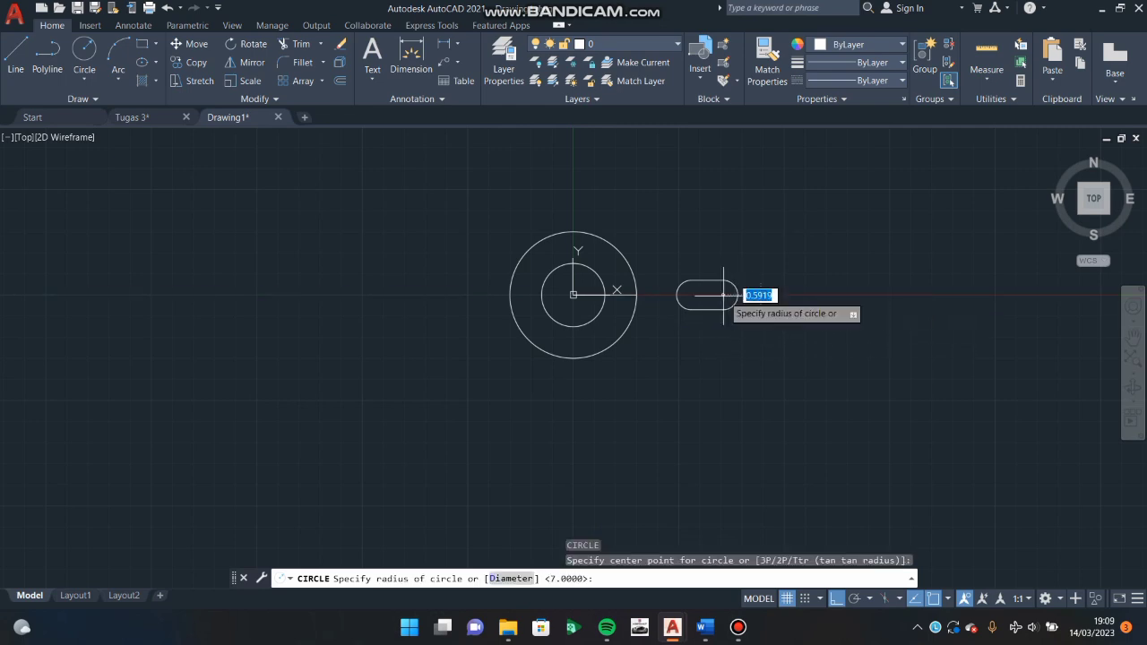
pyautogui.write('20')
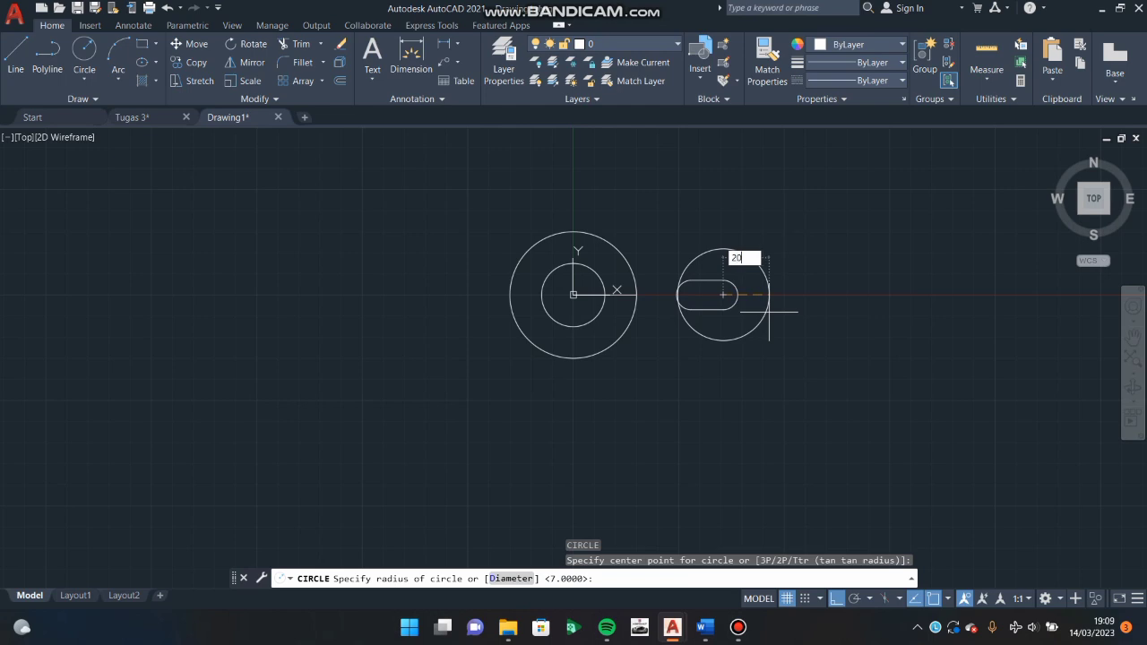
pyautogui.press('Return')
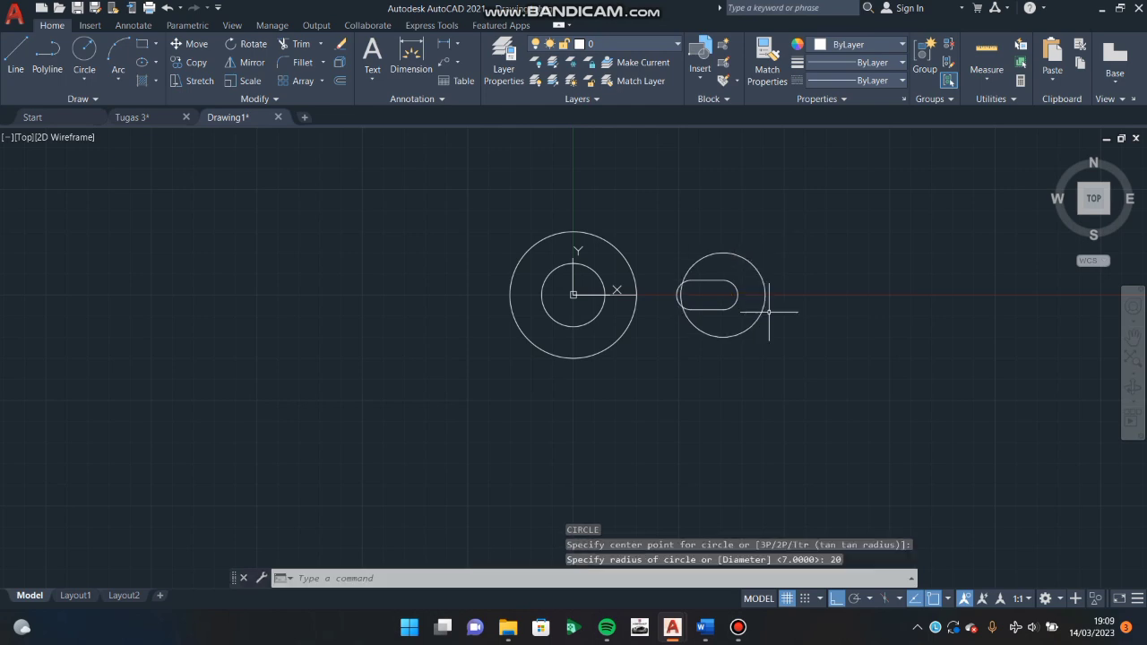
pyautogui.click(1093, 199)
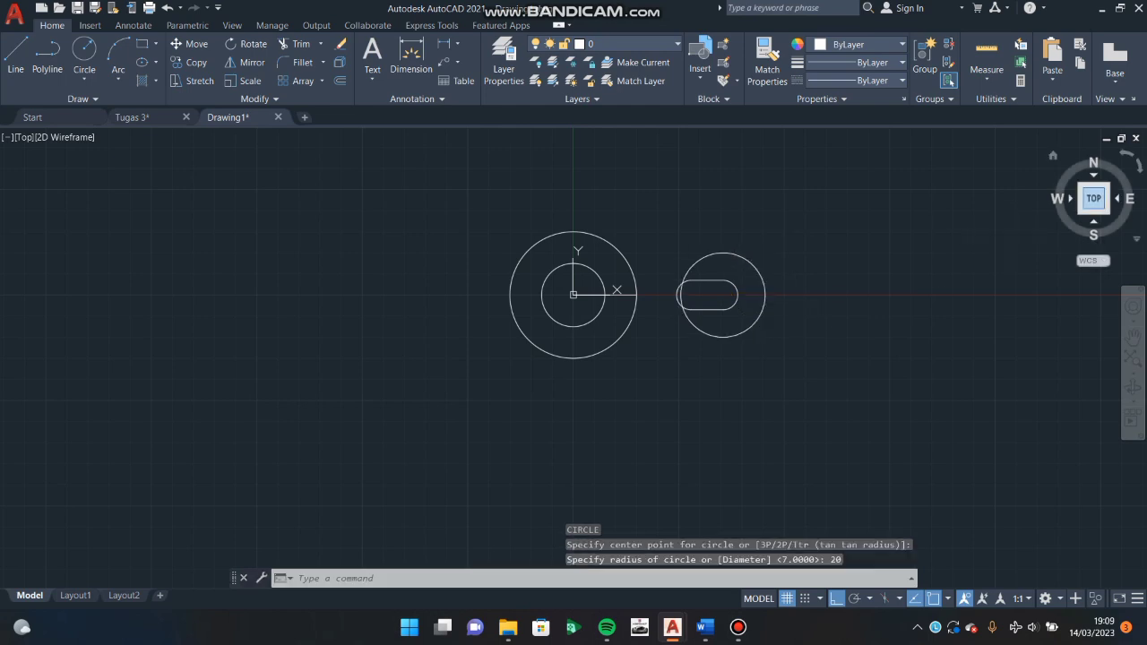
pyautogui.write('l')
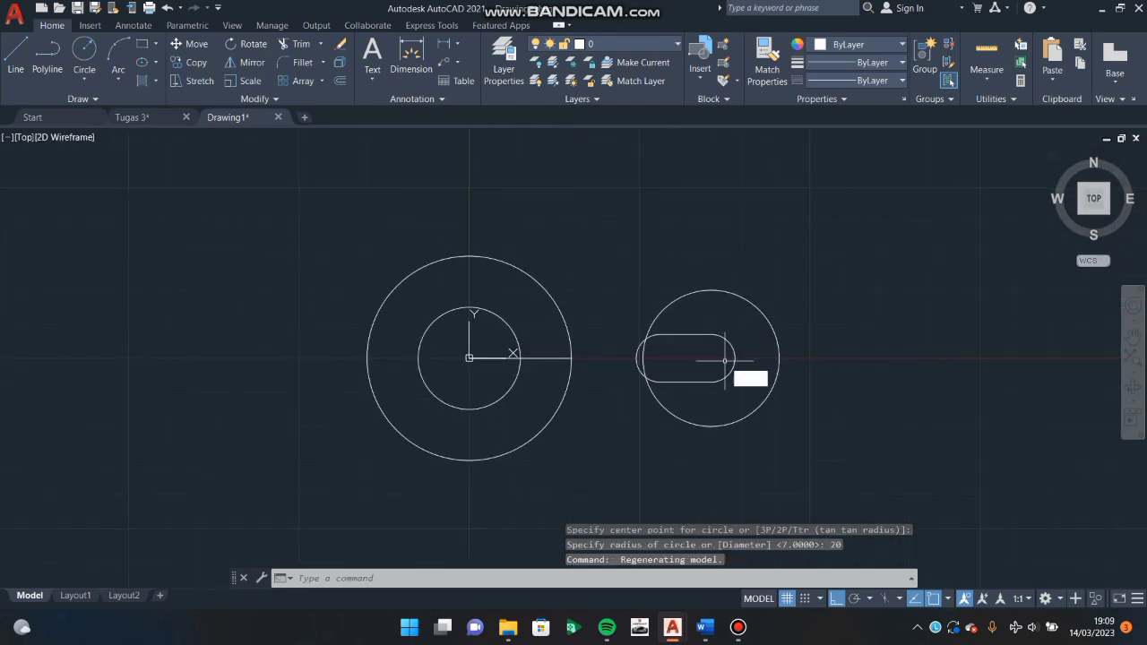
pyautogui.press('Return')
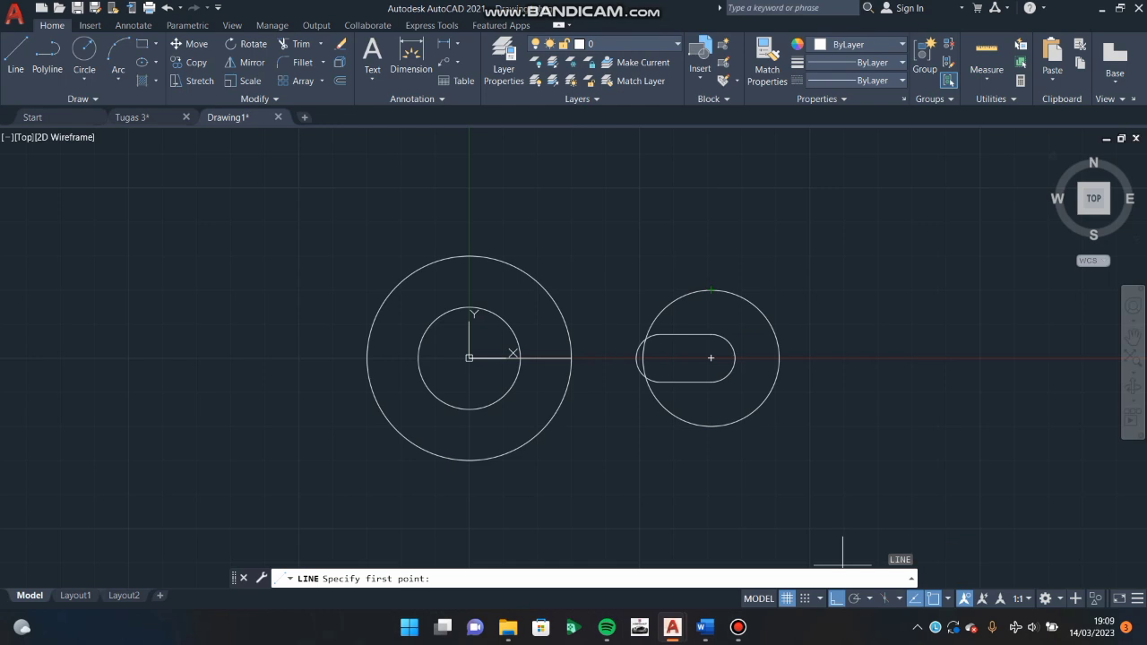
# With Ortho off, draw lines from the radius-20 circle's top and bottom to the radius-30 circle.
pyautogui.press('F8')
pyautogui.click(711, 291)
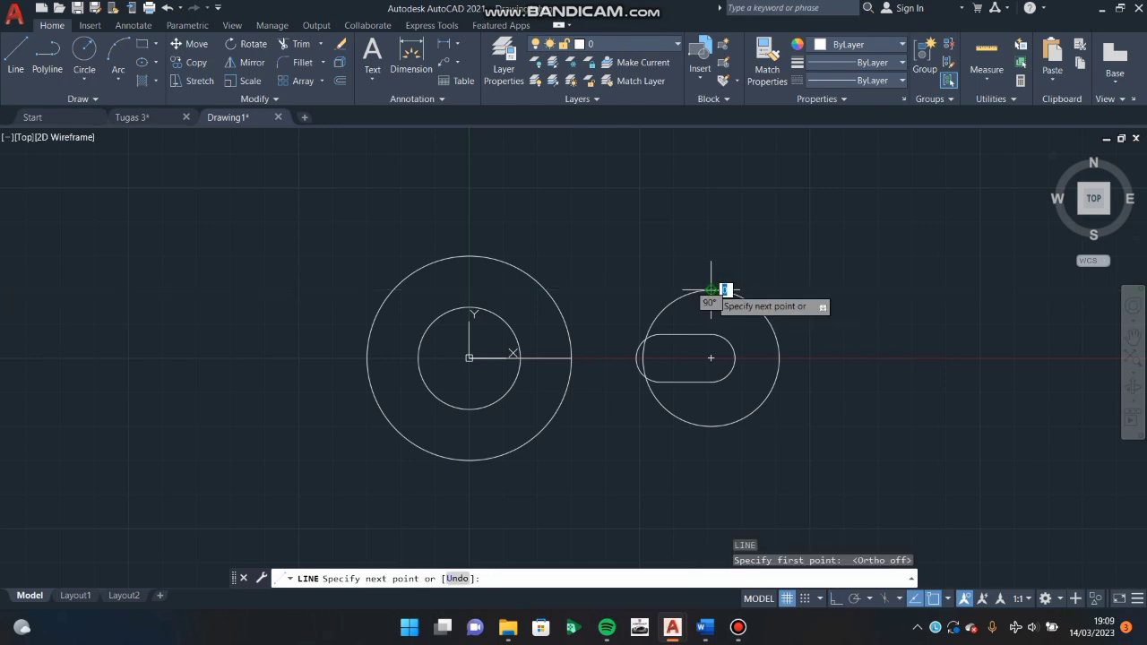
pyautogui.click(546, 289)
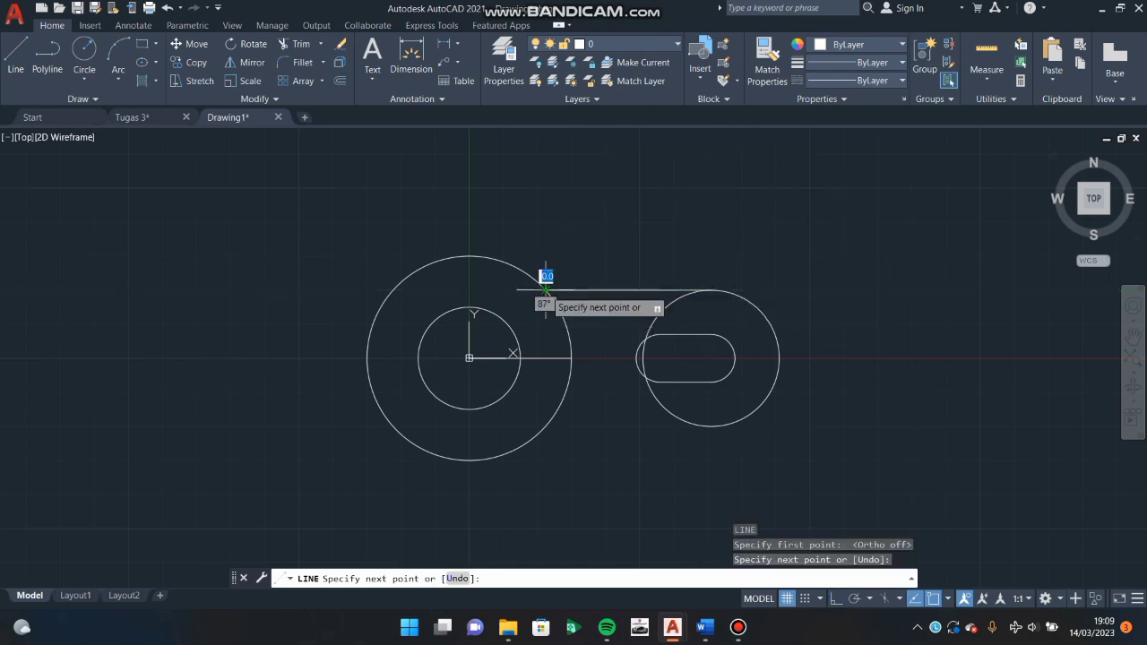
pyautogui.press('Escape')
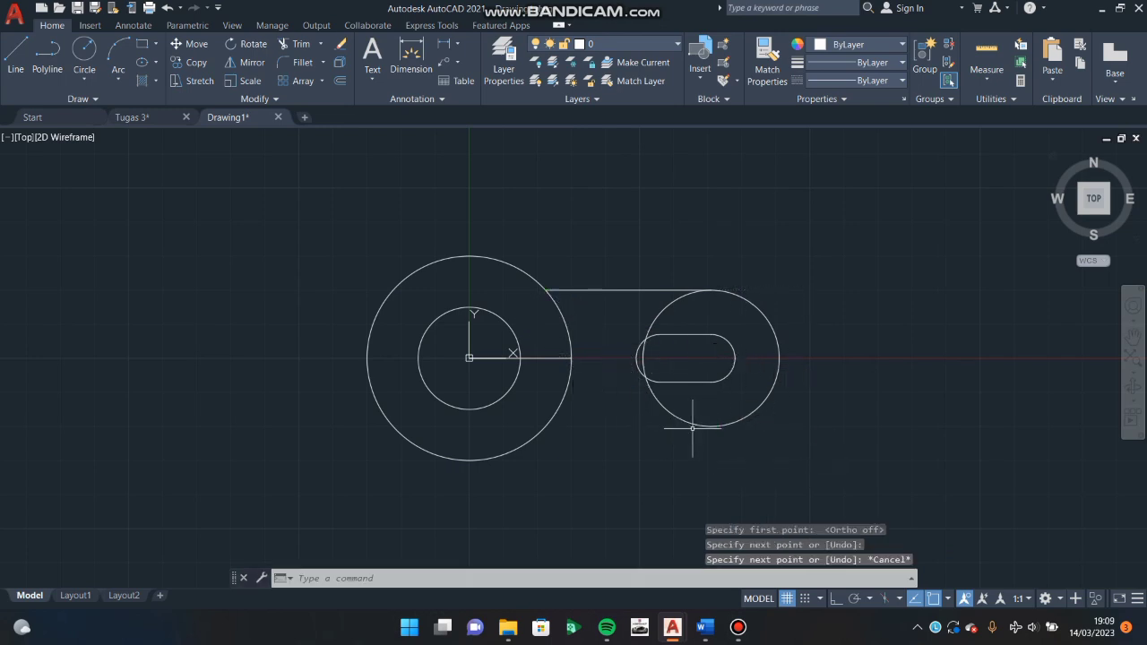
pyautogui.write('l')
pyautogui.press('Return')
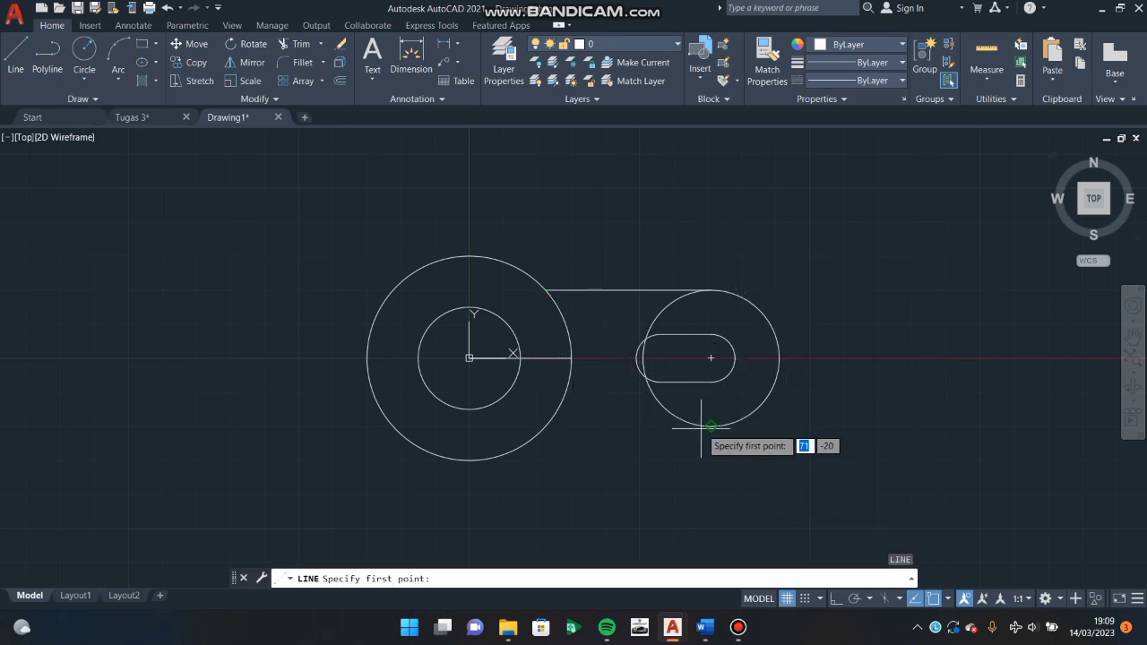
pyautogui.click(711, 426)
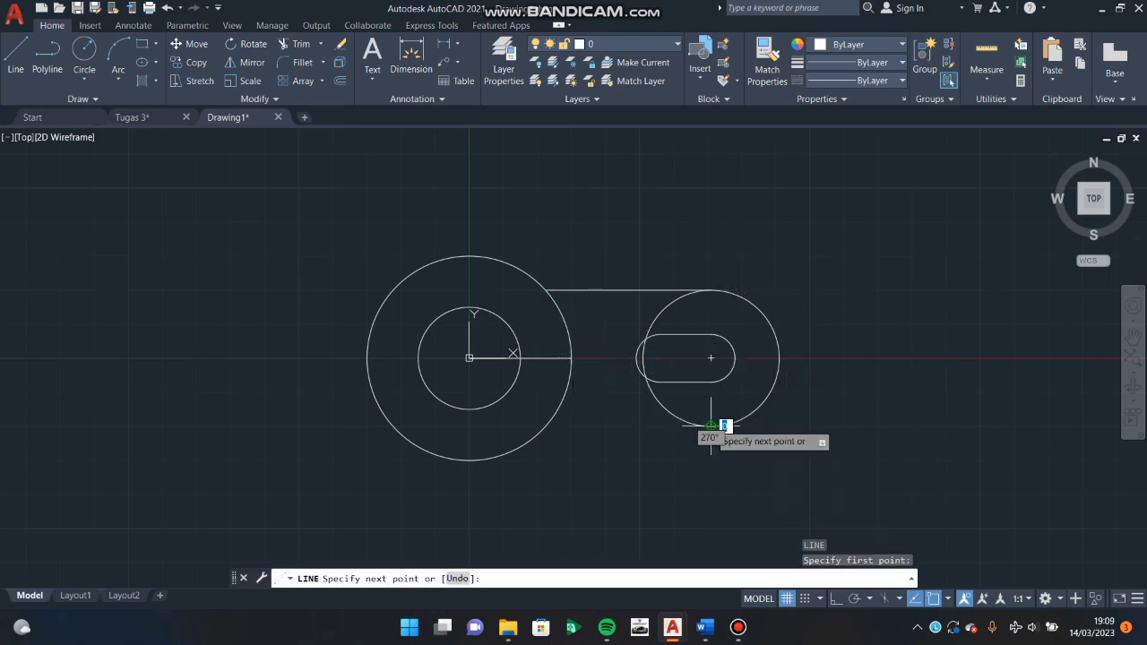
pyautogui.click(546, 426)
pyautogui.press('Escape')
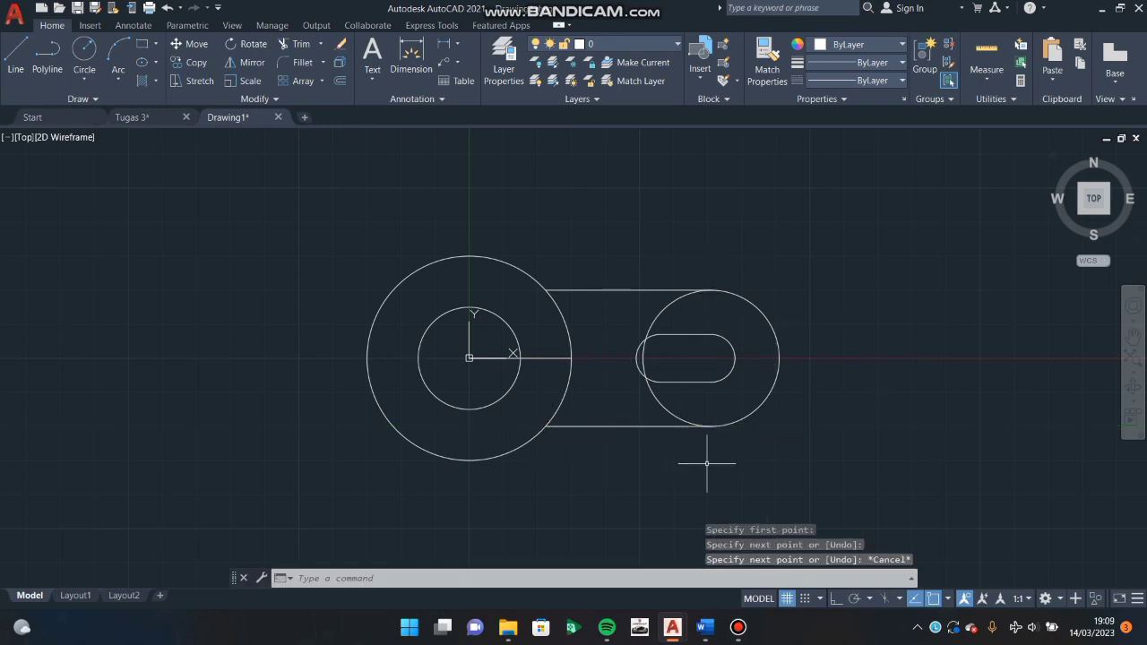
pyautogui.write('TR')
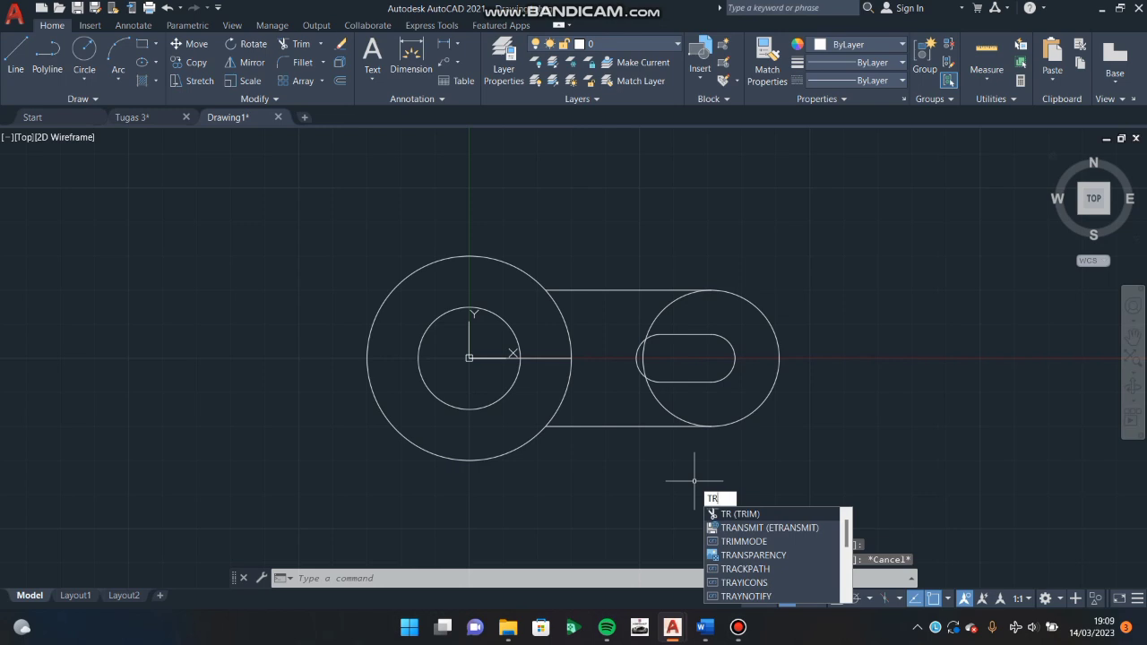
# Trim the two left arcs of the radius-20 circle and turn Ortho back on.
pyautogui.press('Return')
pyautogui.click(659, 391)
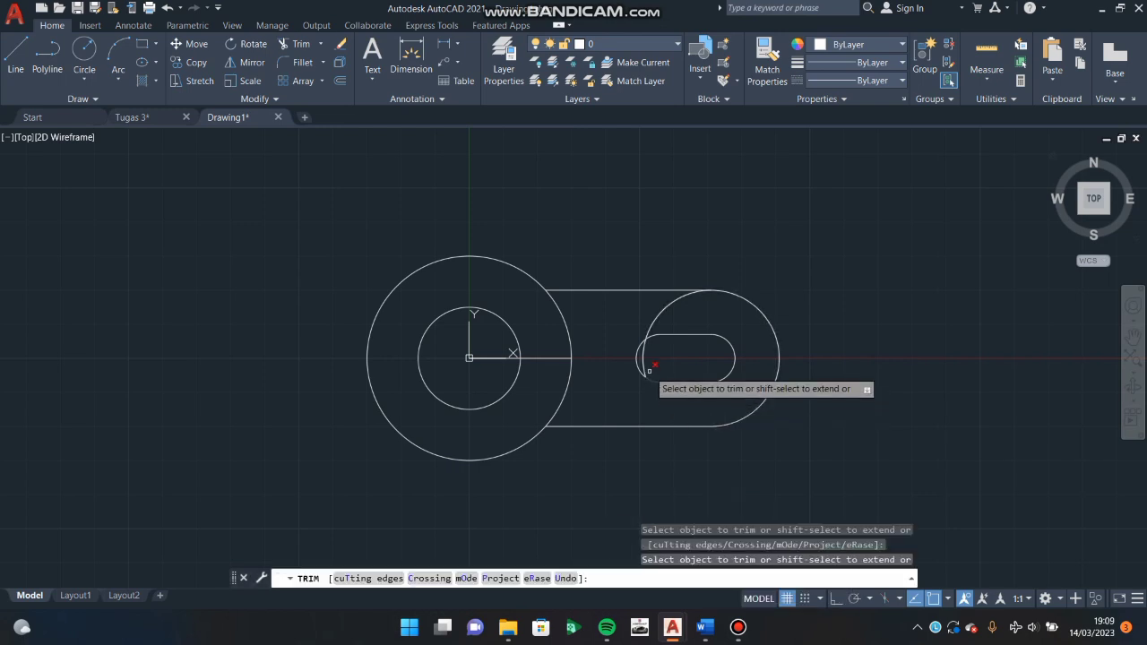
pyautogui.click(656, 319)
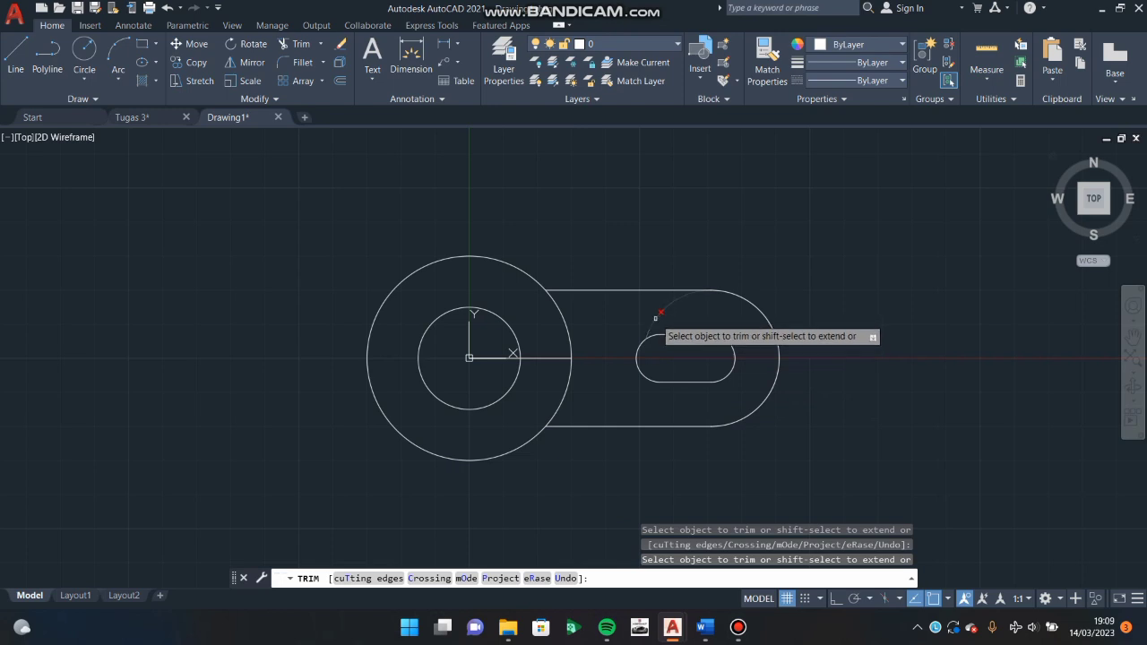
pyautogui.press('Escape')
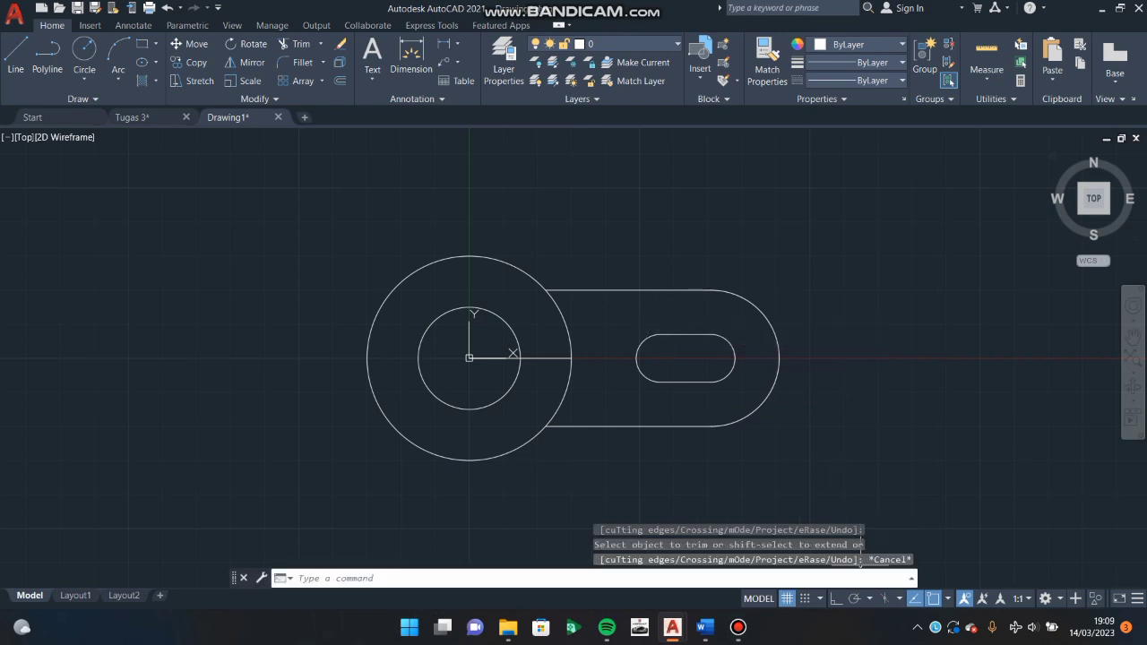
pyautogui.click(836, 599)
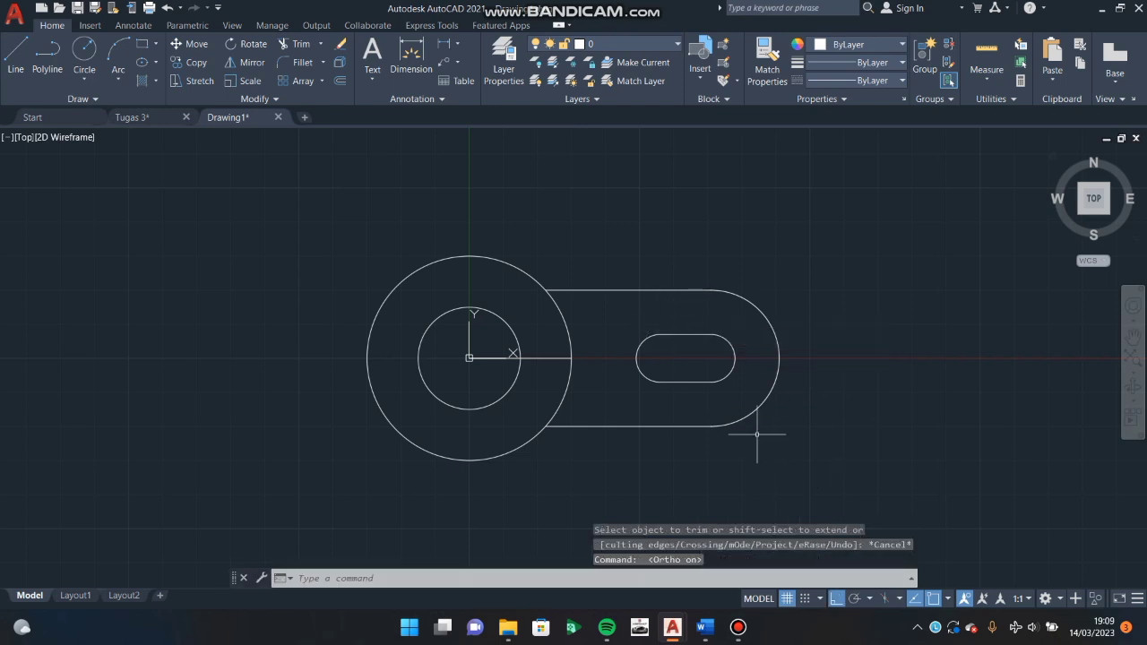
pyautogui.write('ob')
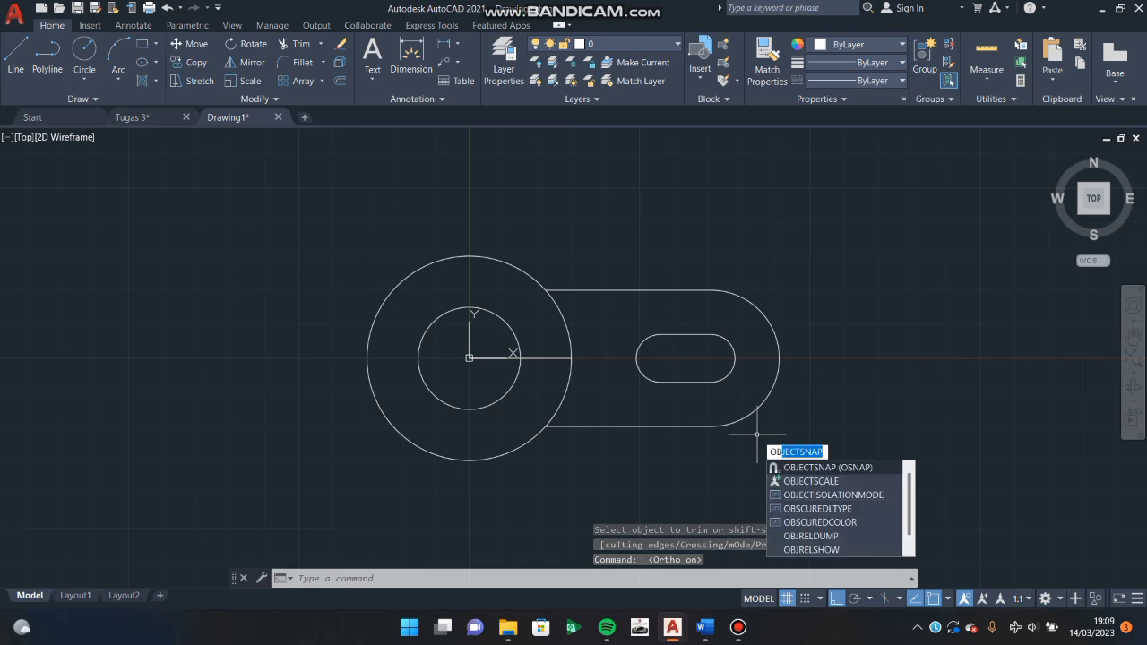
pyautogui.write('se')
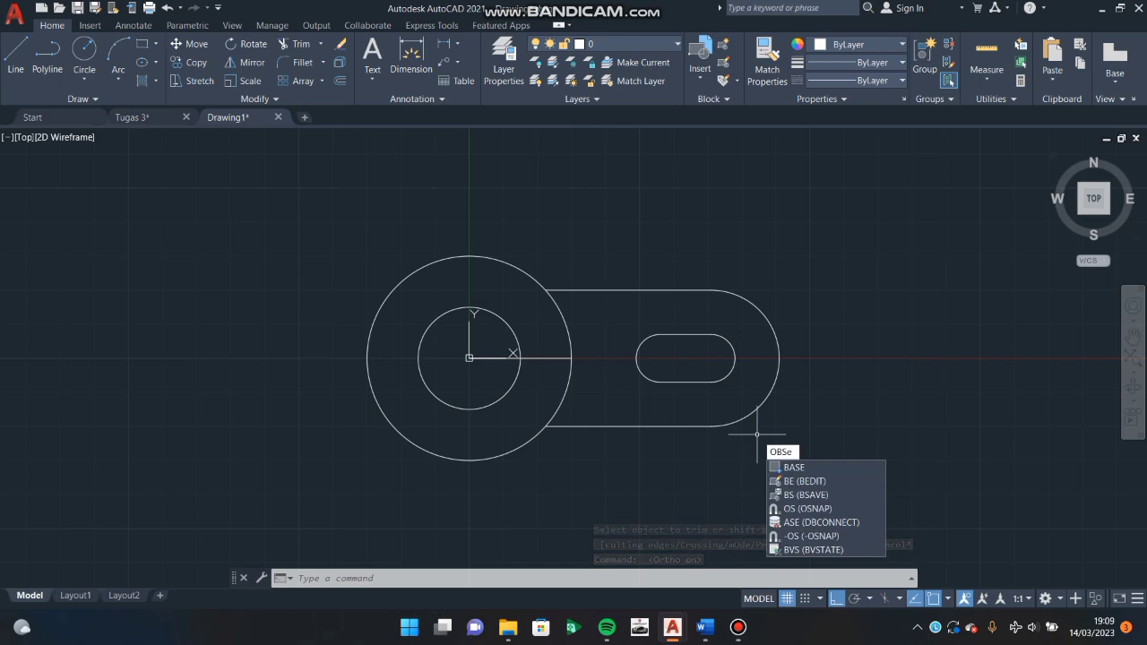
# Start OFFSET with a distance of 7.5.
pyautogui.press('BackSpace')
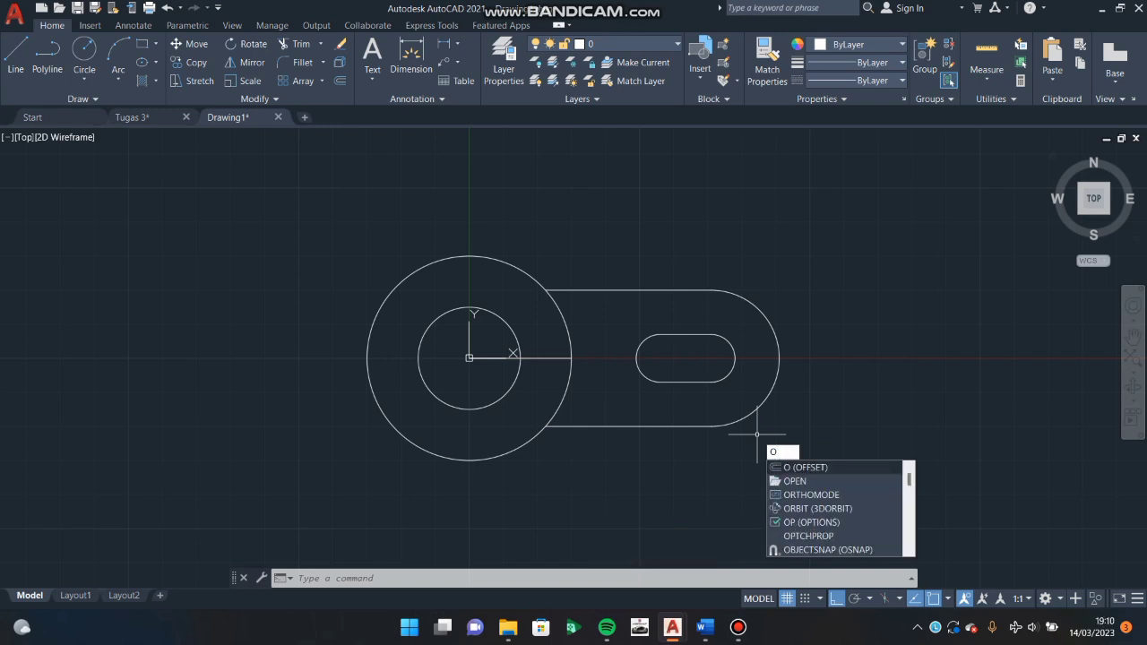
pyautogui.write('f')
pyautogui.press('Return')
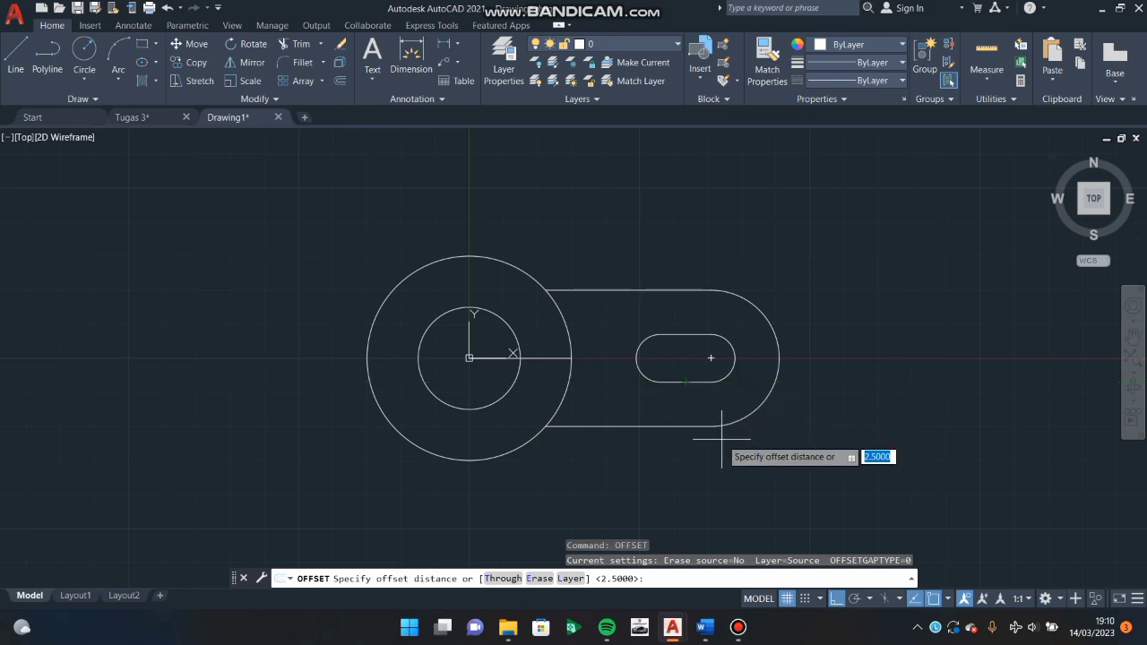
pyautogui.write('7.5')
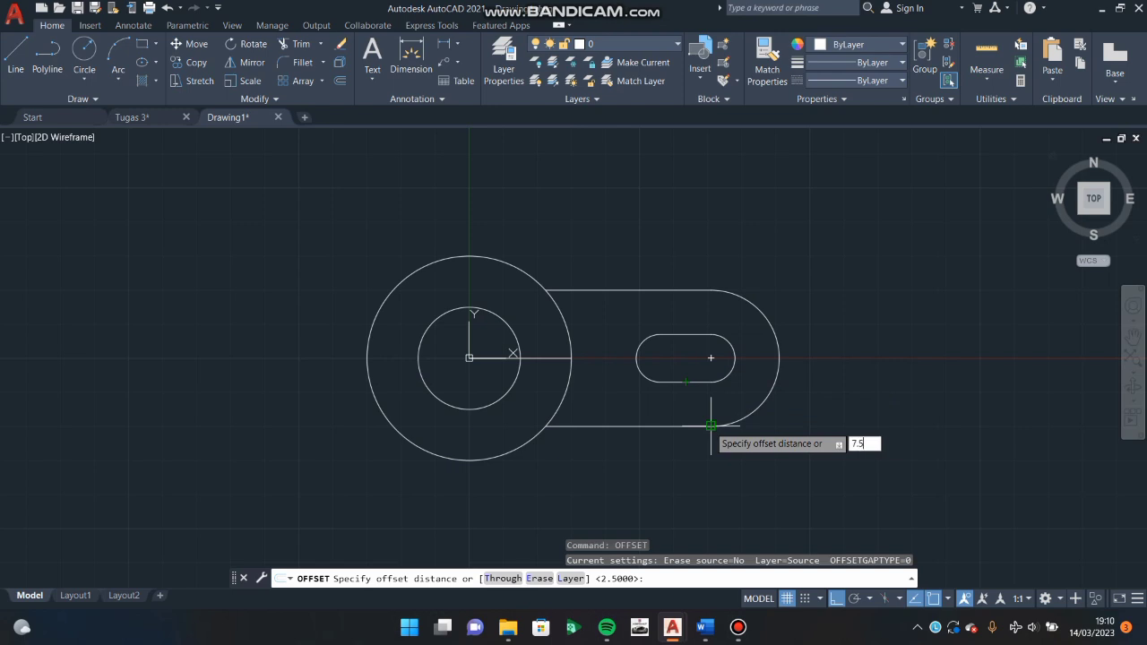
pyautogui.press('Return')
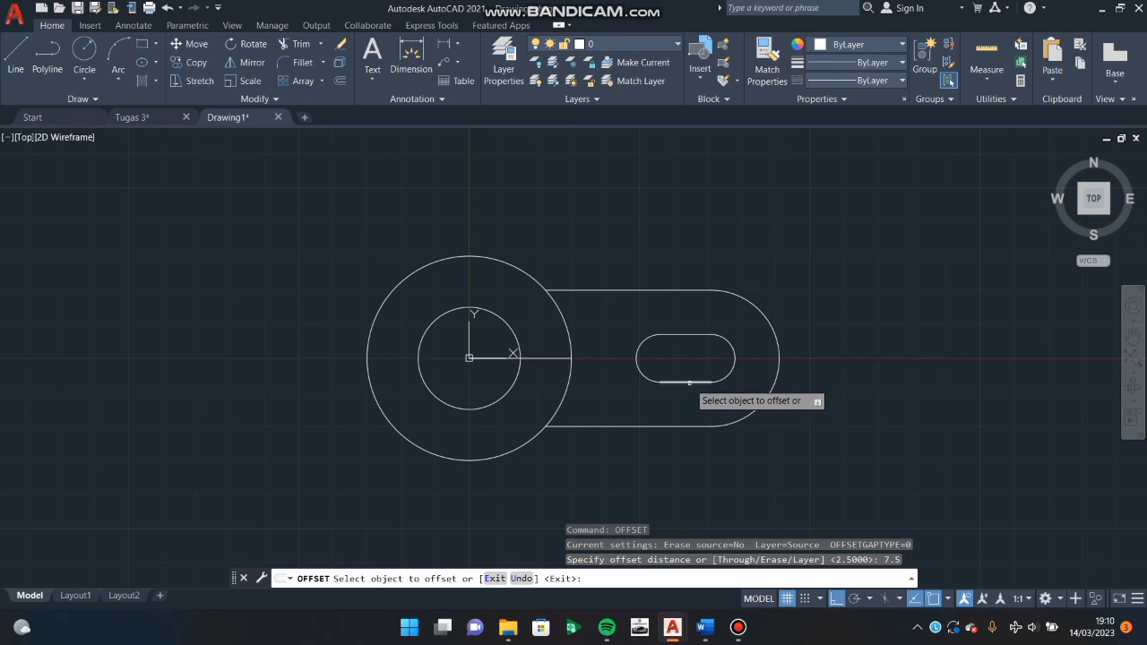
# Offset the slot's bottom line, right arc, top line and left arc outward by 7.5.
pyautogui.click(691, 381)
pyautogui.click(692, 395)
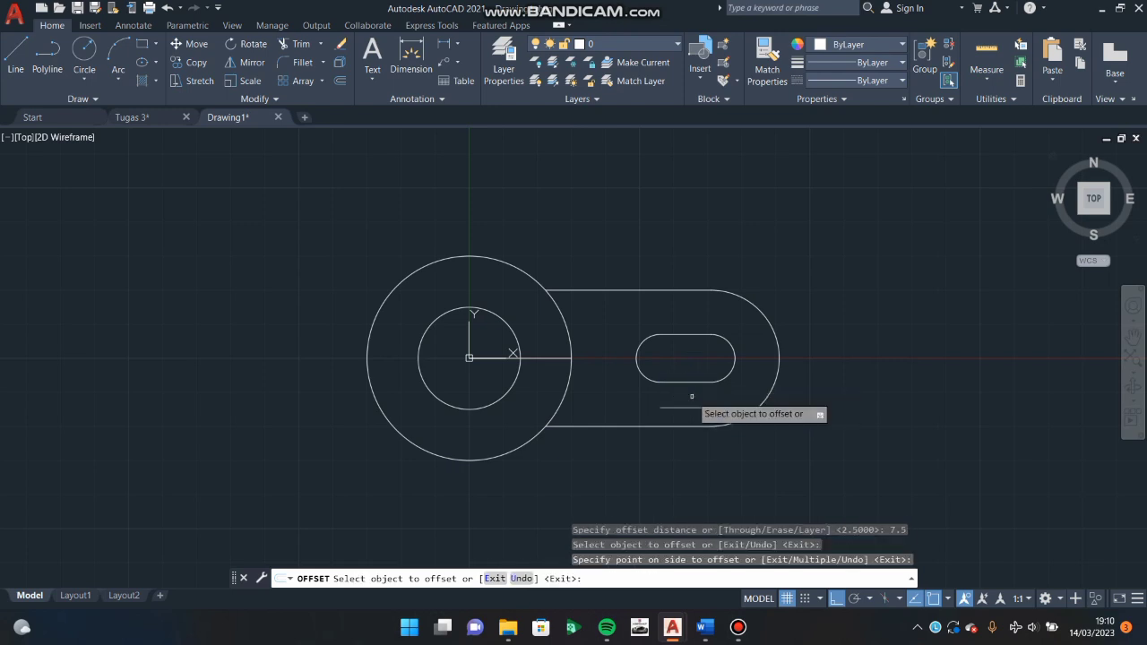
pyautogui.click(723, 377)
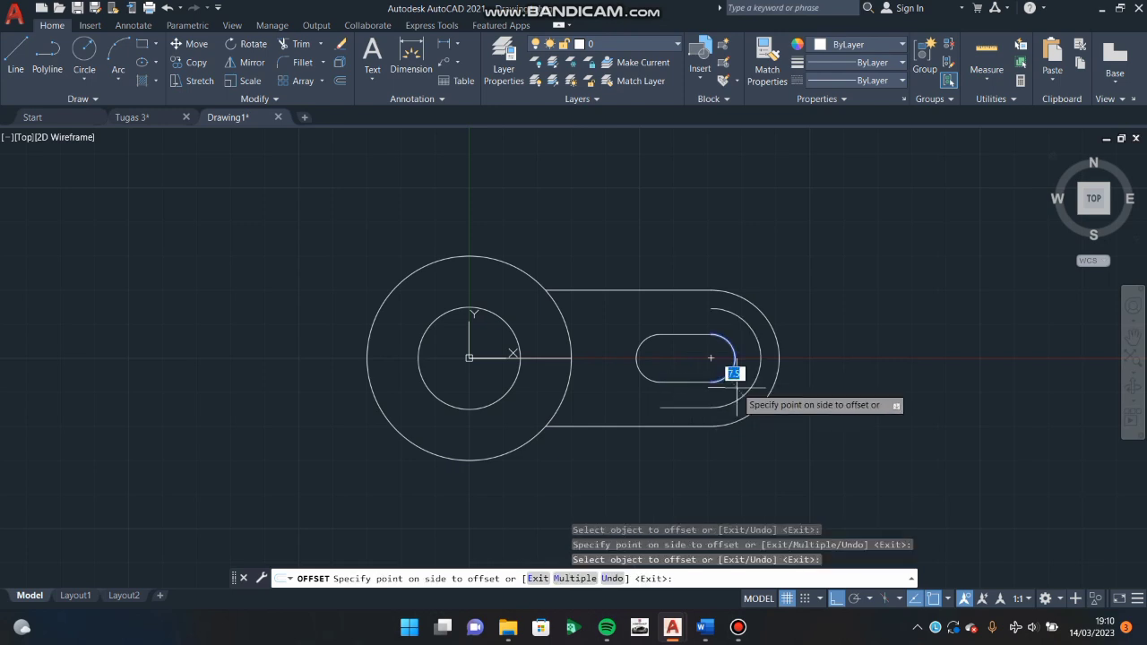
pyautogui.click(728, 382)
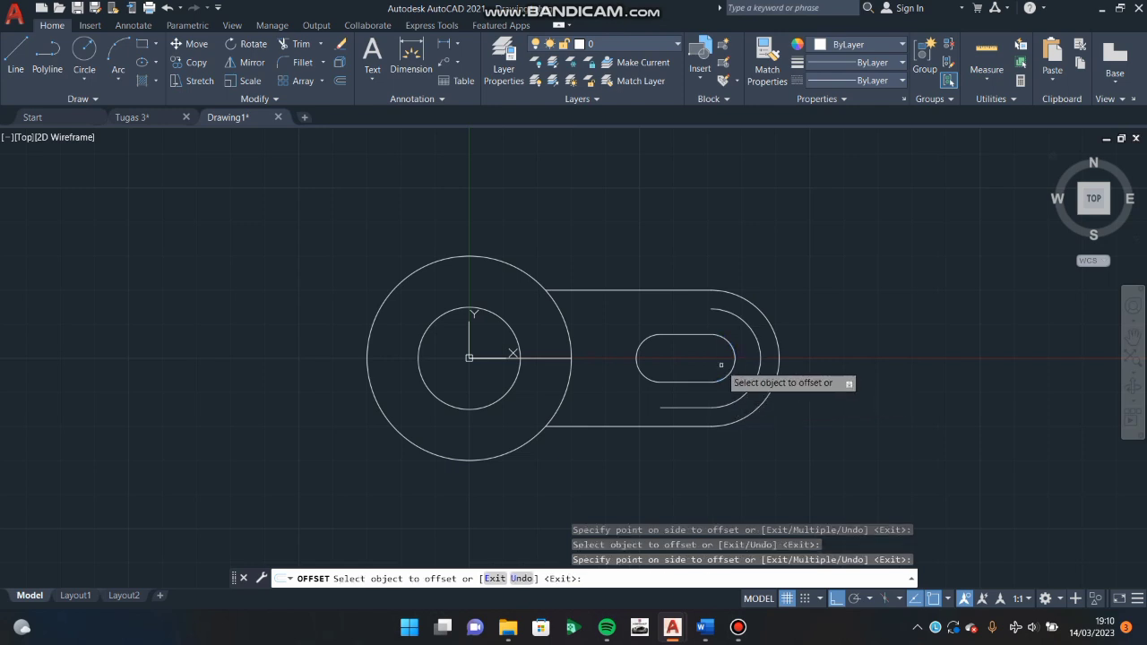
pyautogui.click(689, 334)
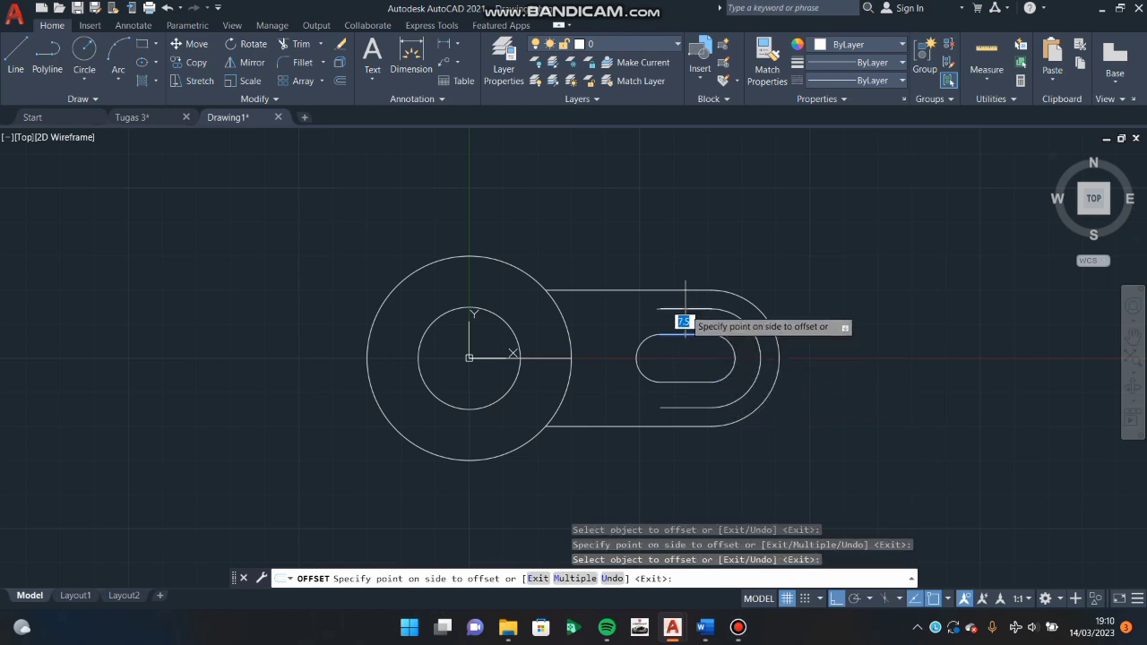
pyautogui.click(688, 316)
pyautogui.click(642, 341)
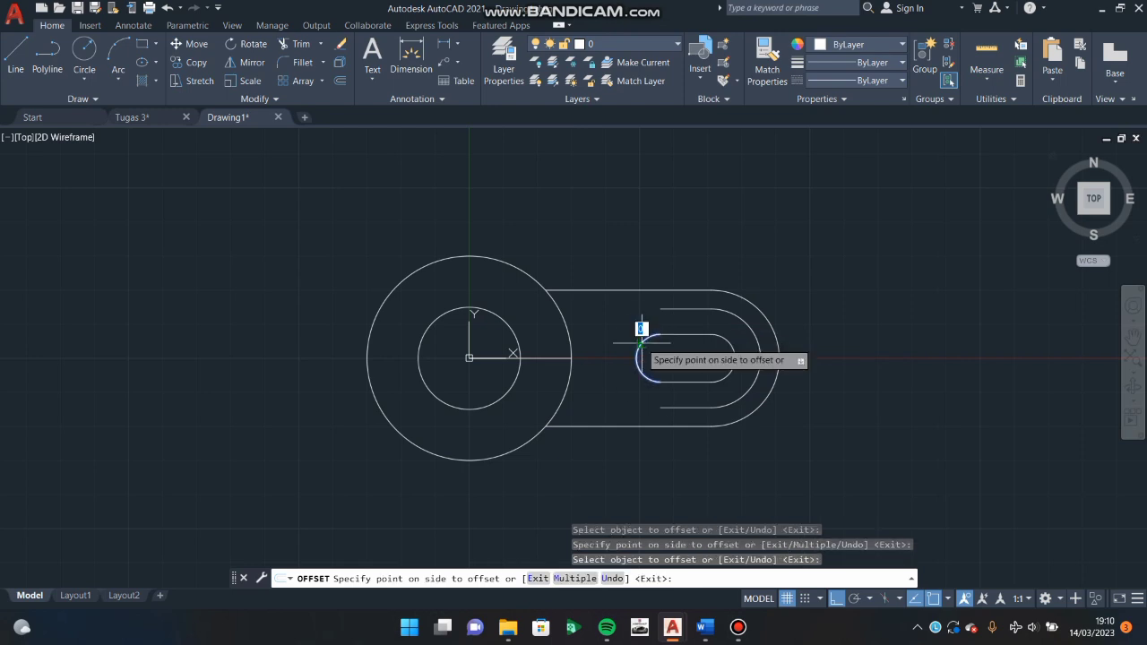
pyautogui.click(628, 342)
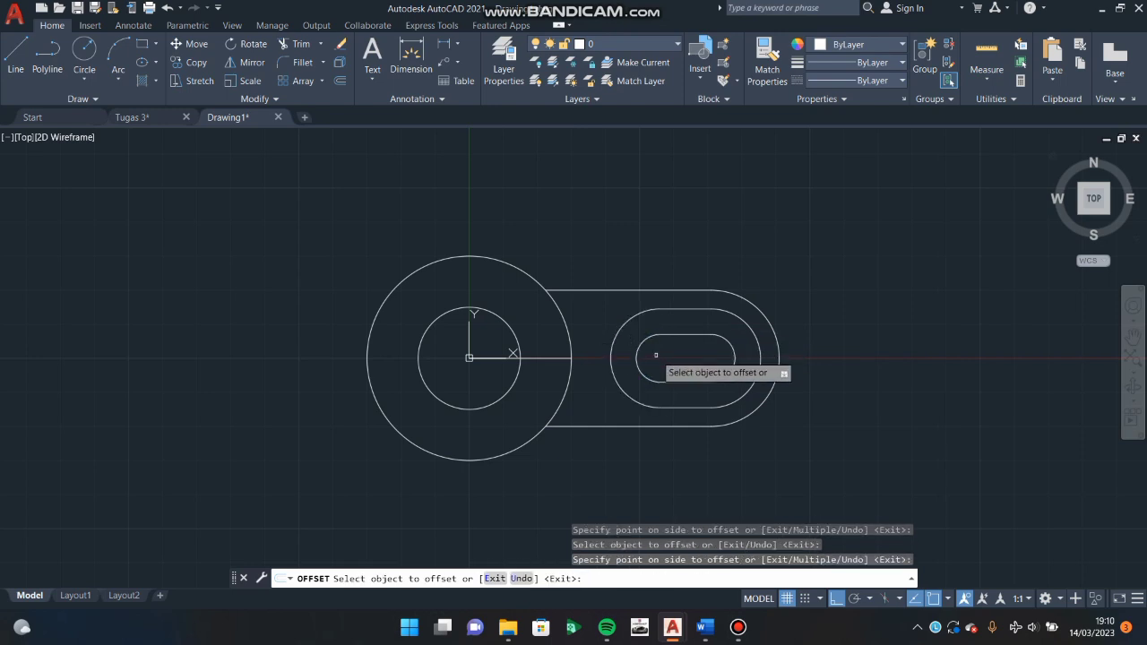
pyautogui.write('off')
pyautogui.press('Escape')
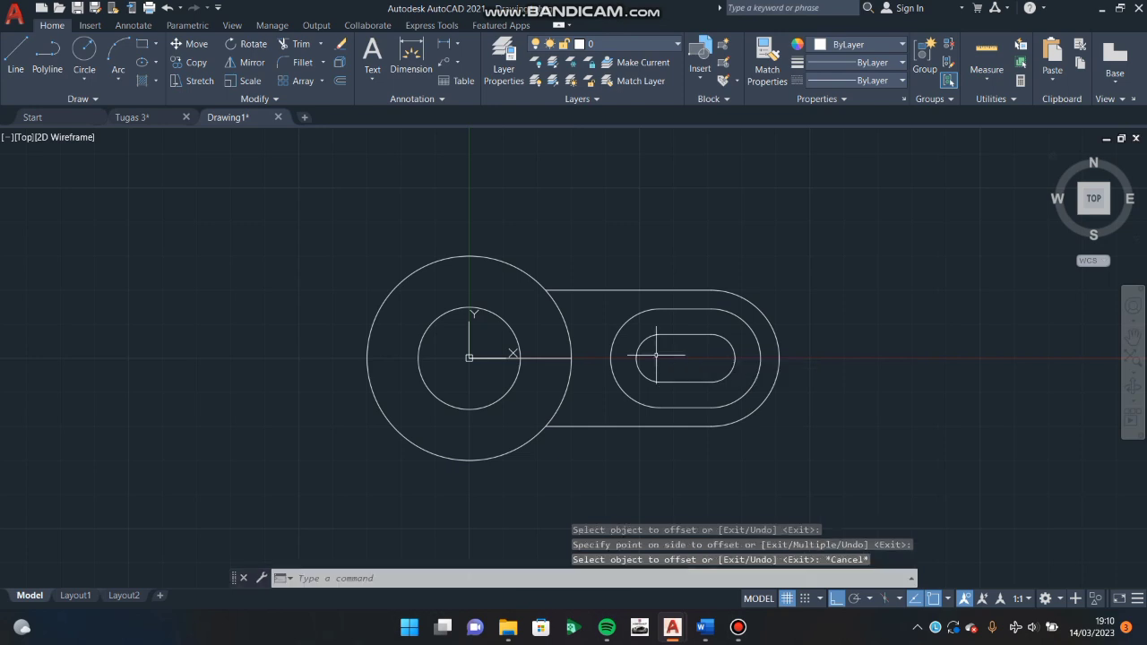
# Offset the middle slot's top line and left arc outward by 2.5.
pyautogui.write('of')
pyautogui.press('Return')
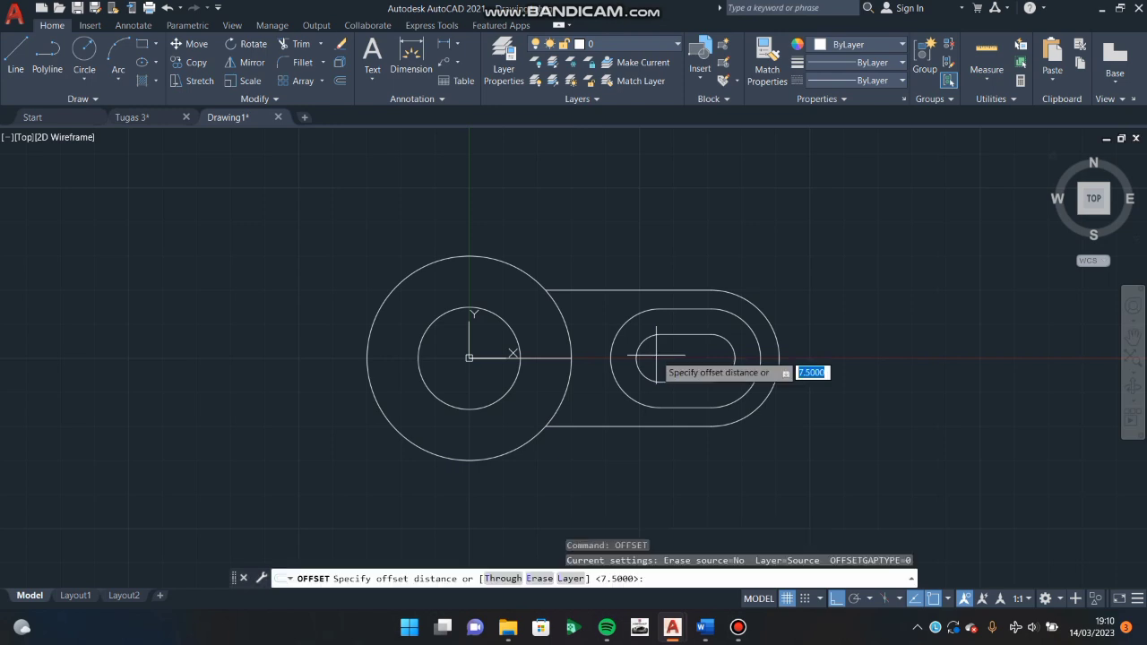
pyautogui.write('2.5')
pyautogui.press('Return')
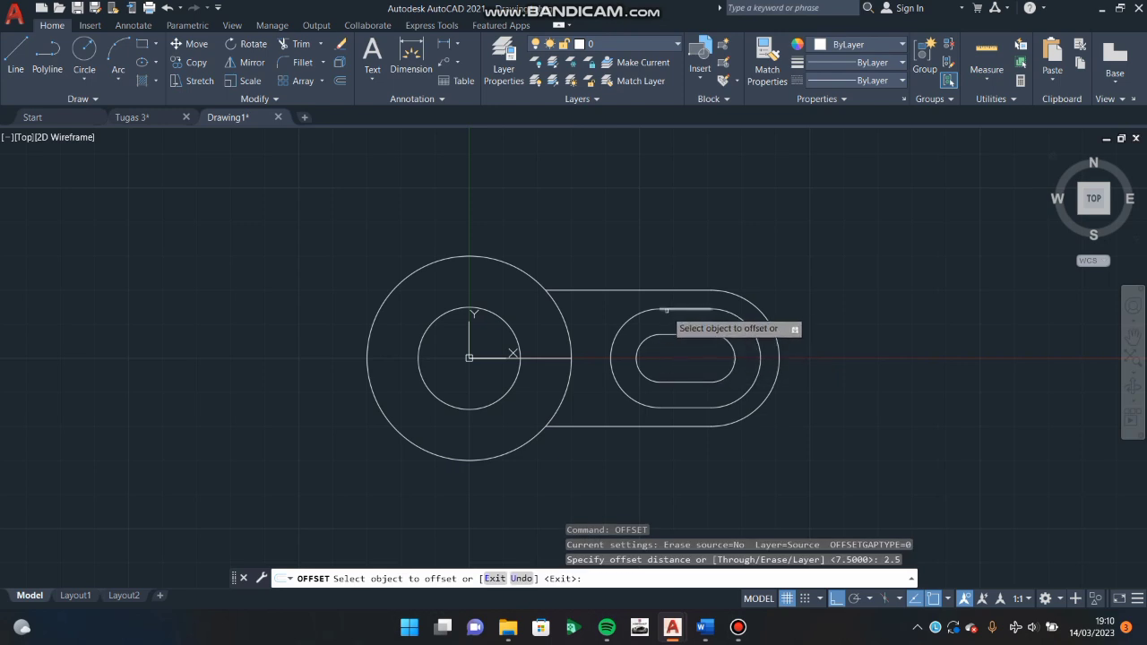
pyautogui.click(667, 310)
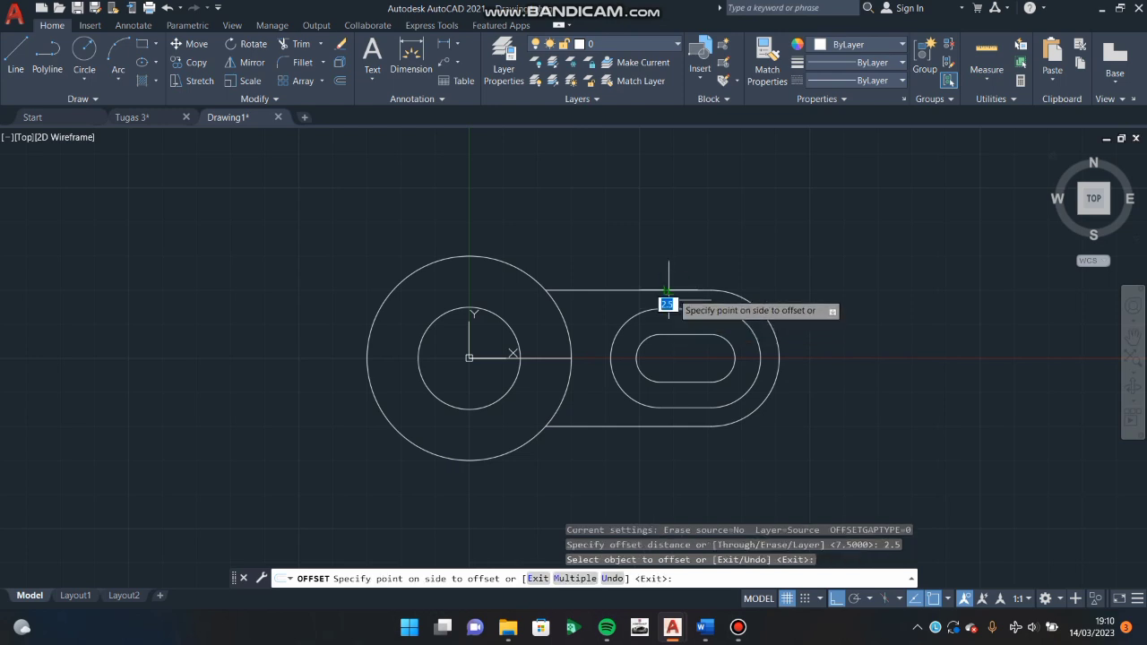
pyautogui.click(672, 294)
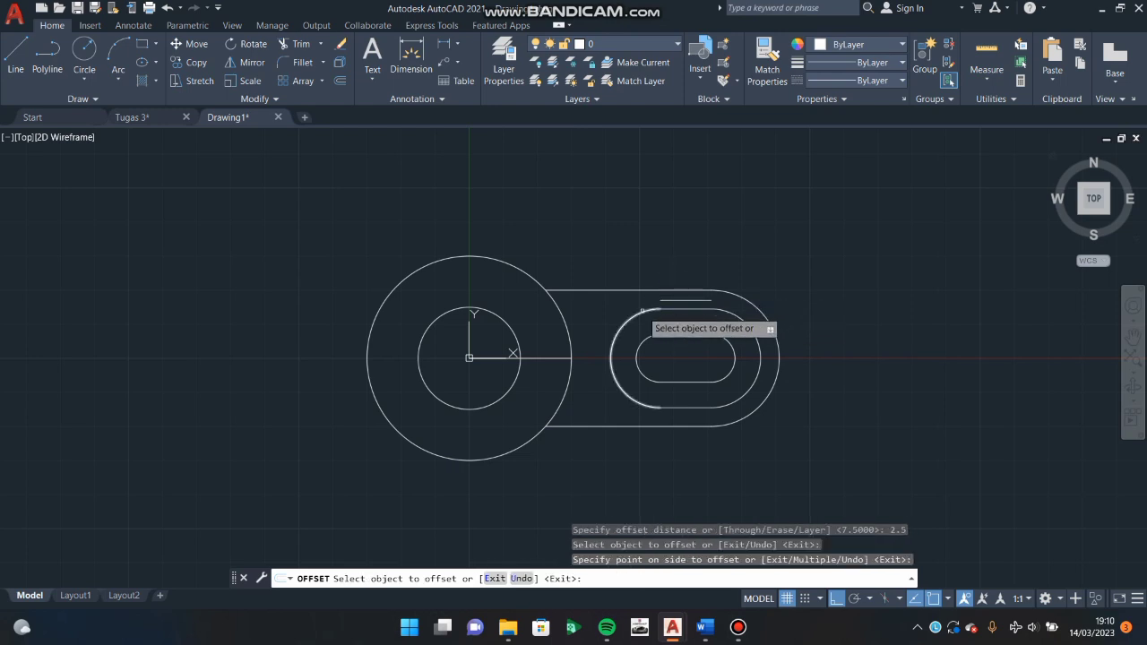
pyautogui.click(642, 311)
pyautogui.click(630, 299)
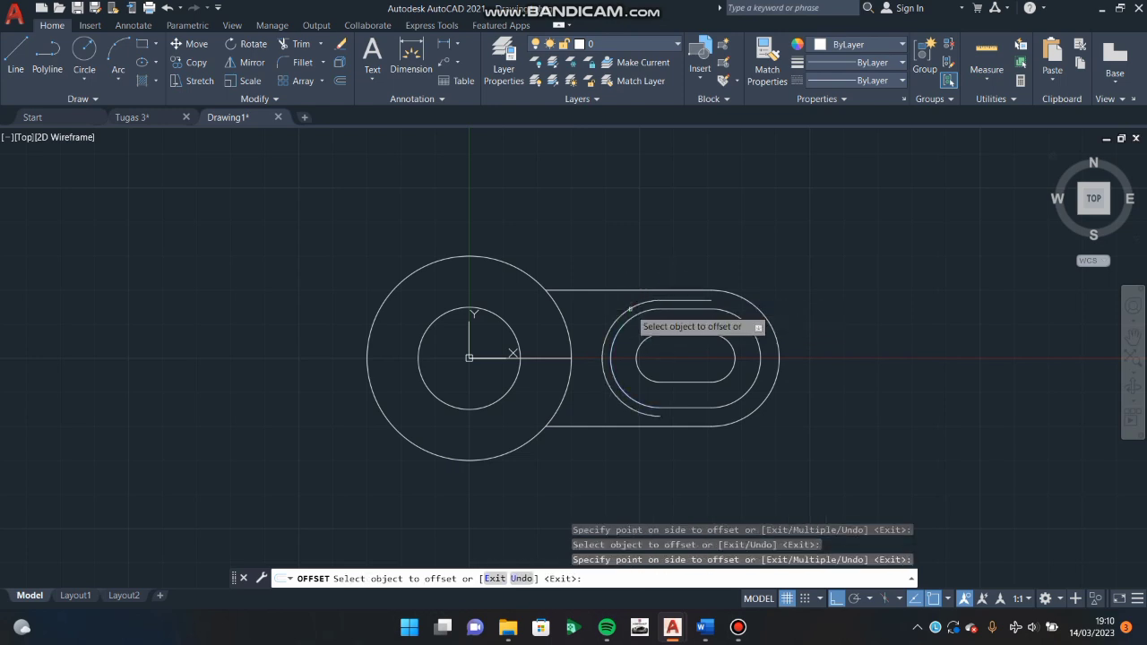
# Offset the middle slot's bottom line, right arc and the large circle outward by 2.5.
pyautogui.click(680, 409)
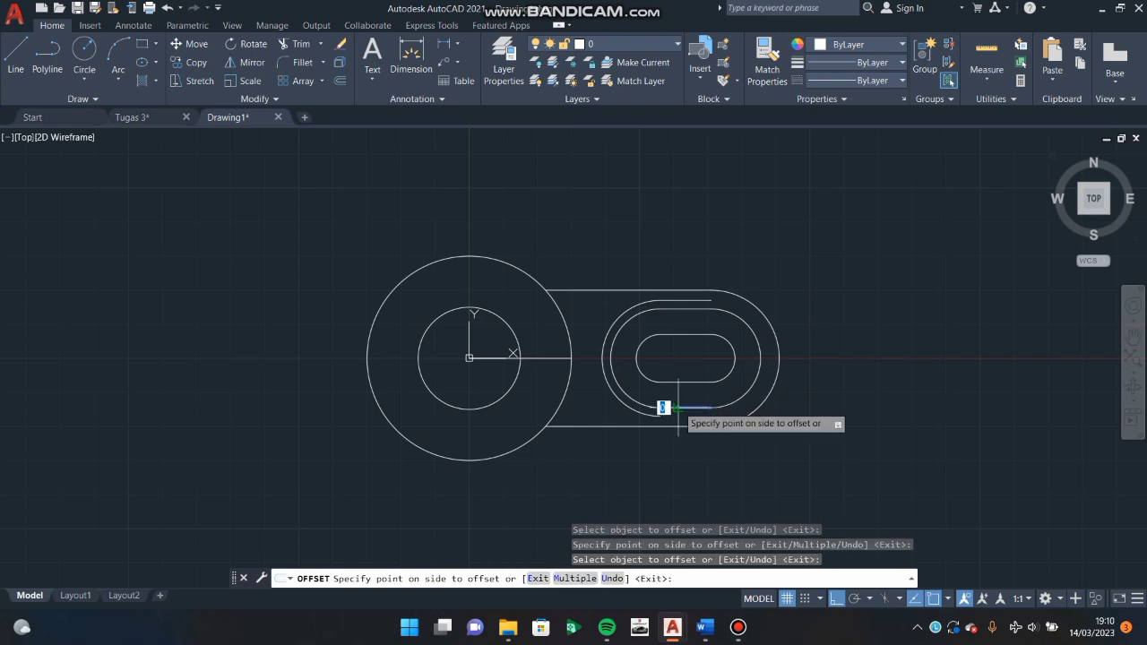
pyautogui.click(680, 402)
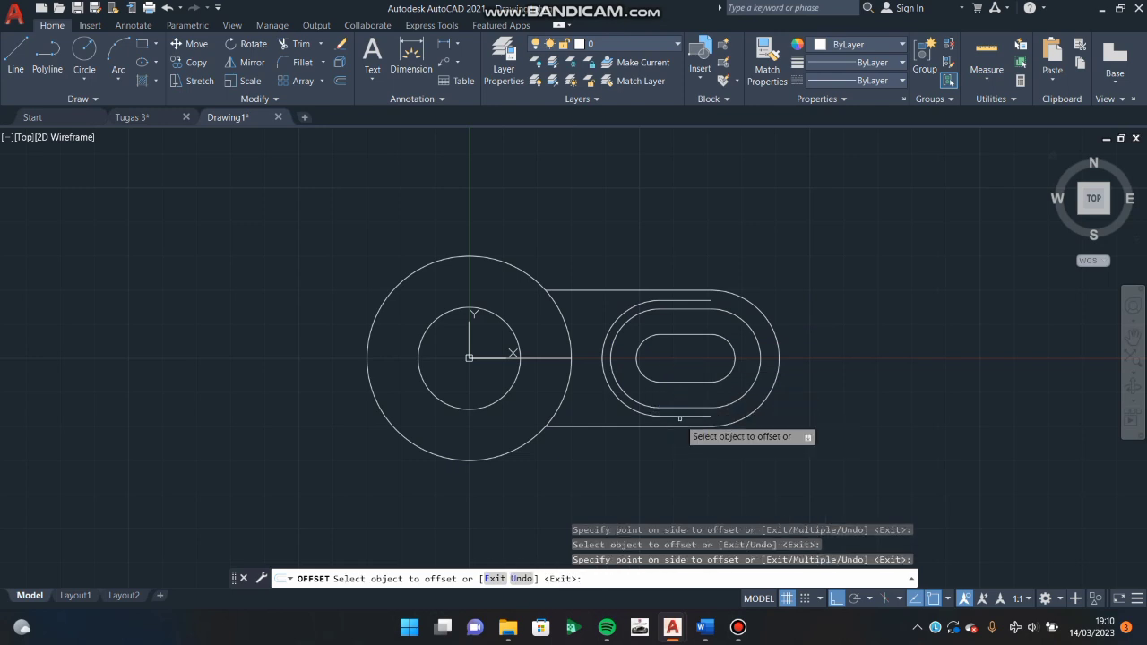
pyautogui.click(728, 406)
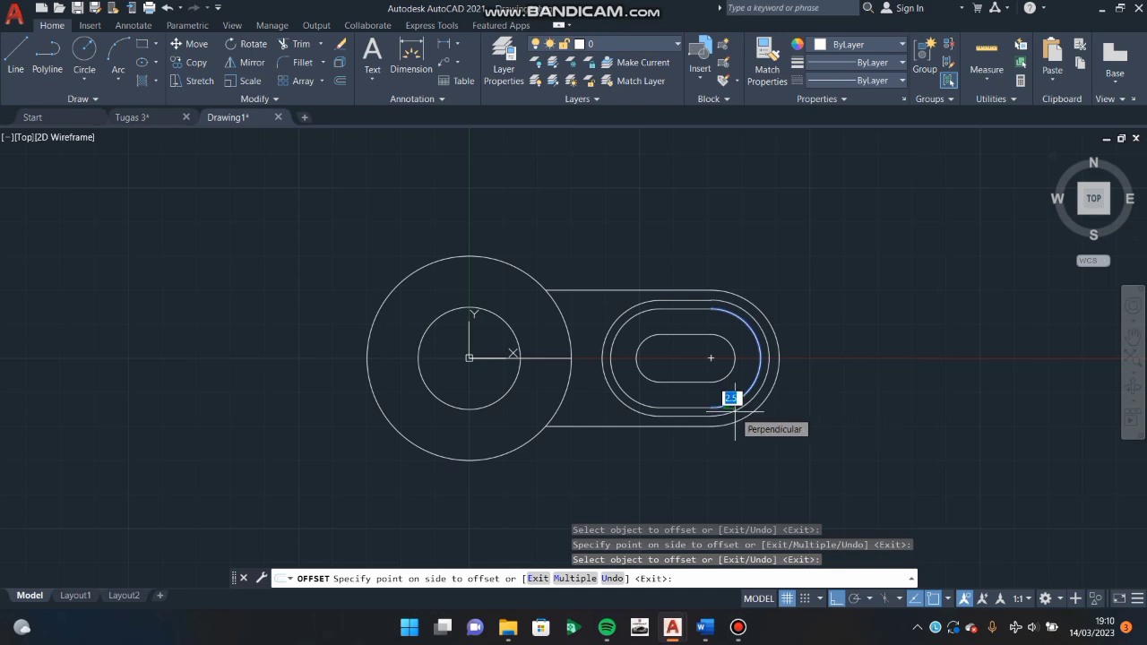
pyautogui.click(730, 411)
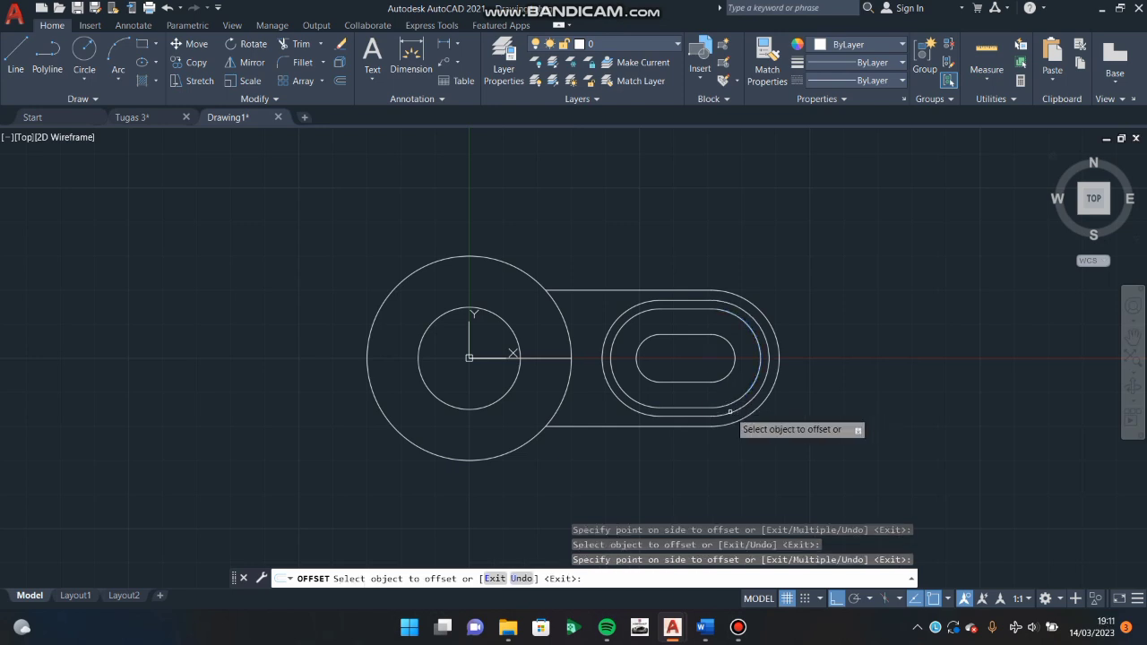
pyautogui.click(570, 397)
pyautogui.click(574, 398)
pyautogui.write('tr')
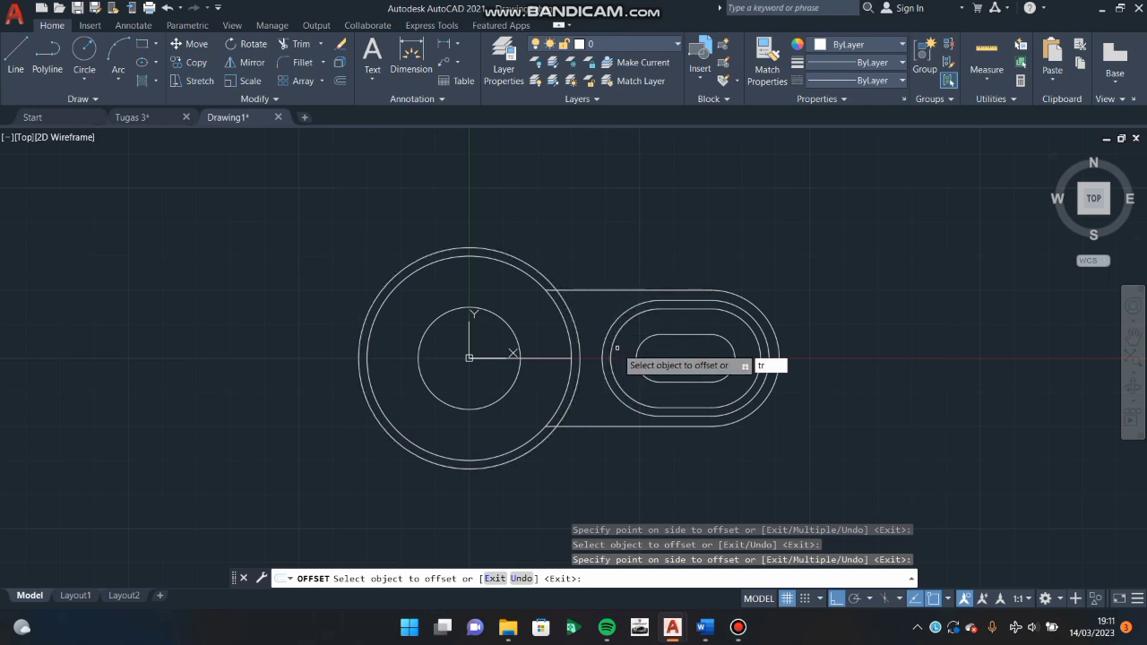
# Trim the outer offset circle down to its short arc between the large circle and arm.
pyautogui.press('Escape')
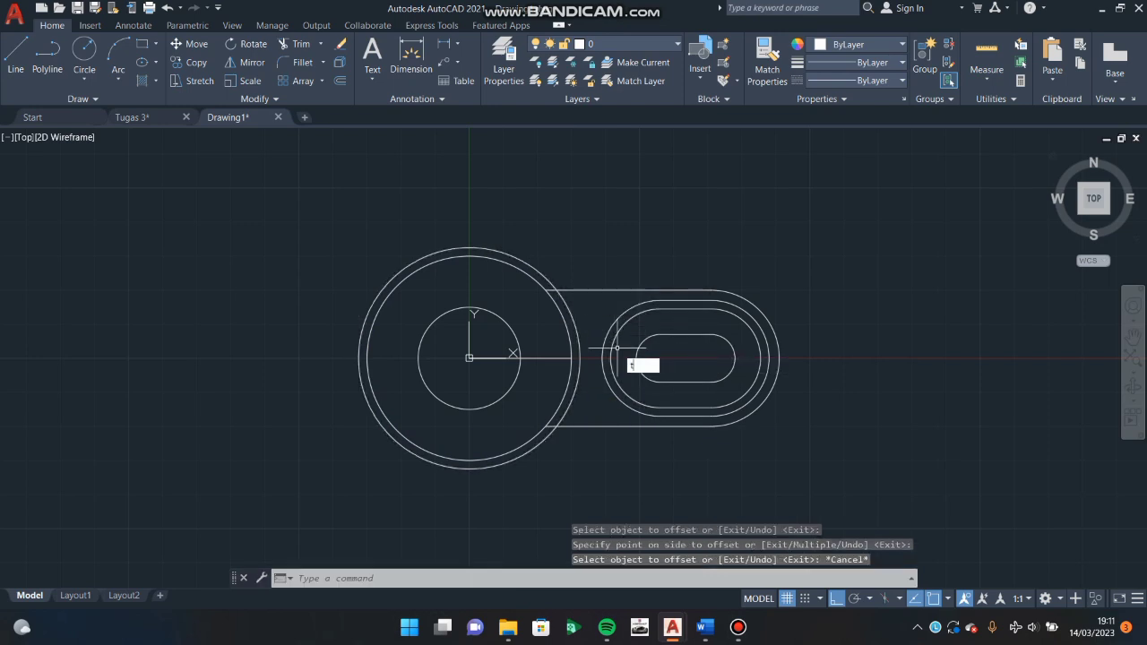
pyautogui.press('Return')
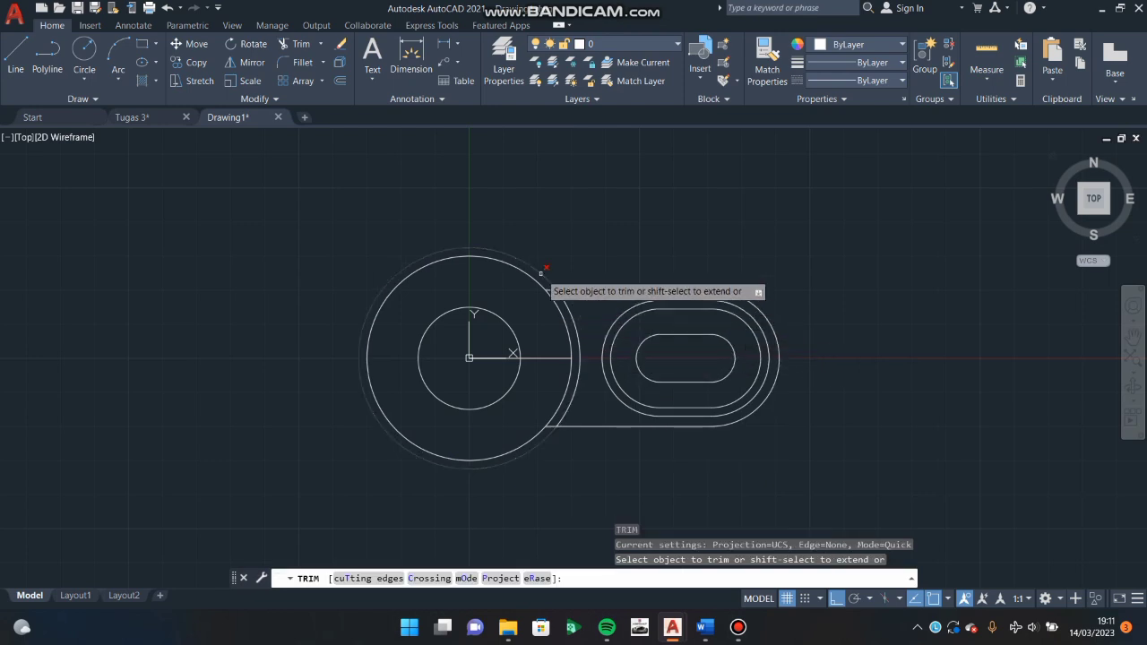
pyautogui.click(539, 273)
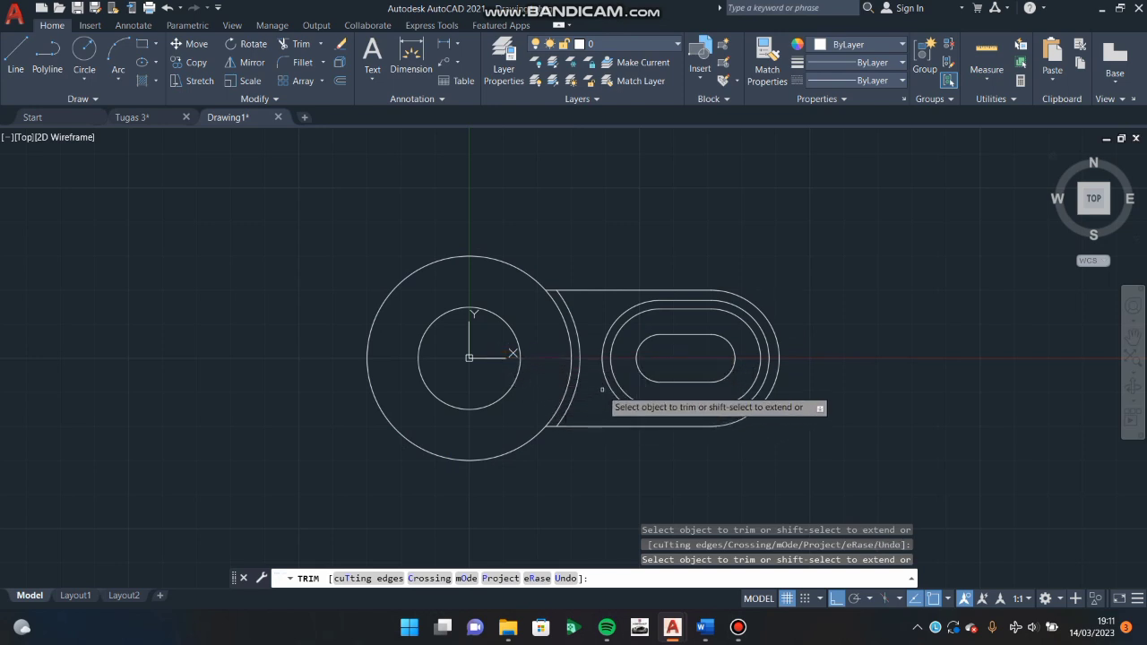
pyautogui.press('Return')
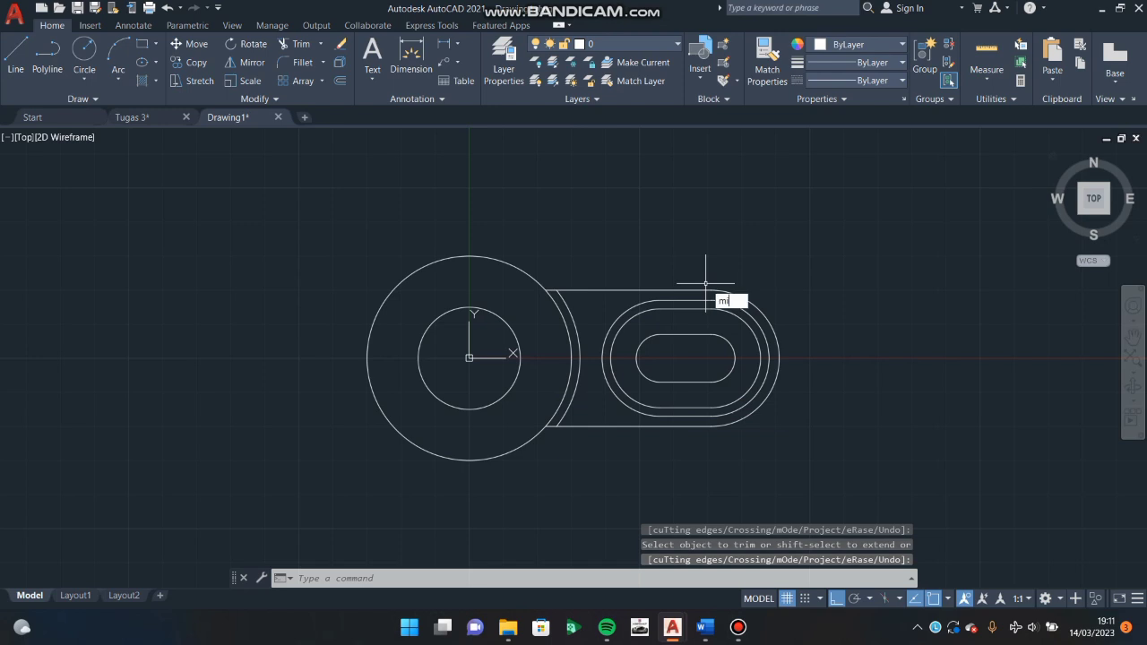
# Mirror the right slotted arm about the circle's vertical centreline, keeping the original.
pyautogui.write('r')
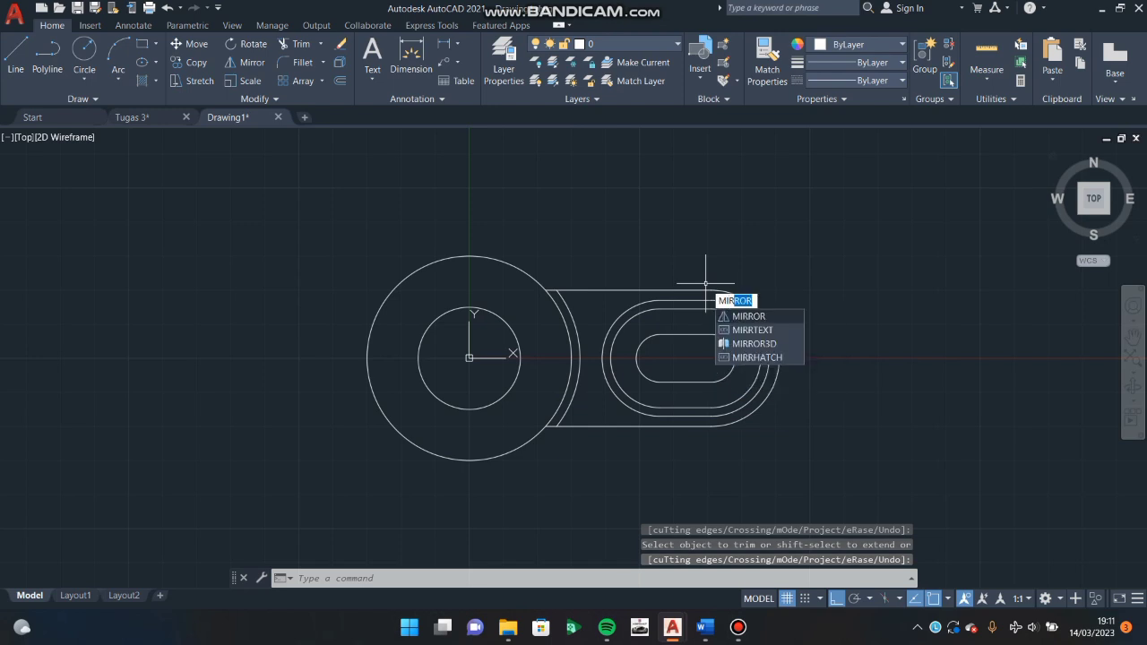
pyautogui.press('Return')
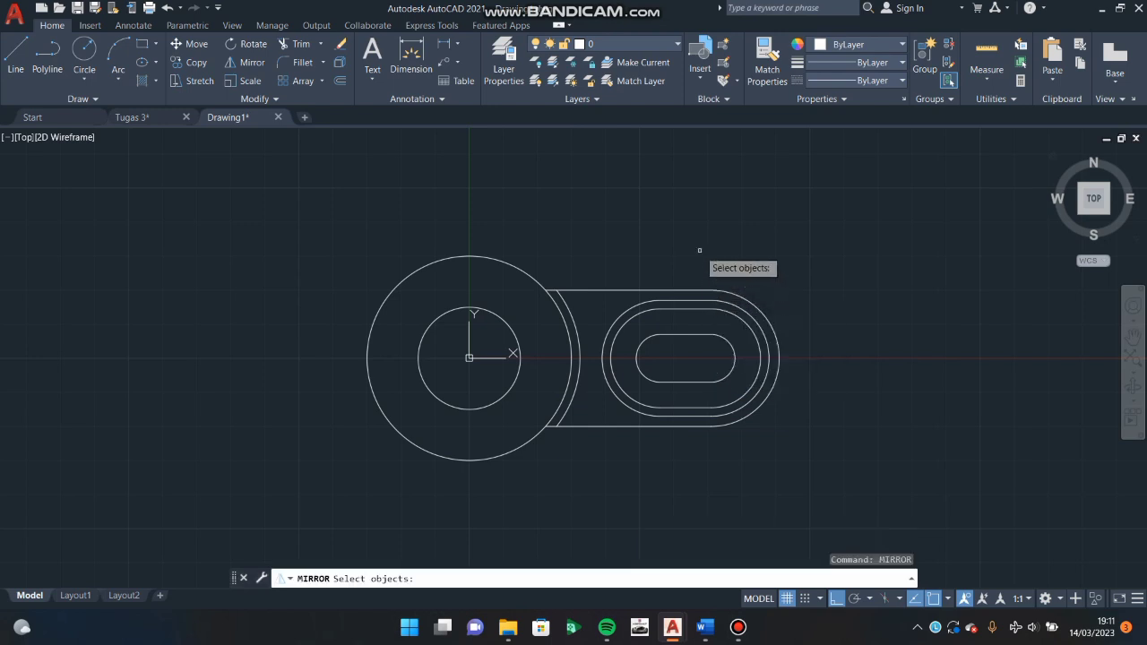
pyautogui.moveTo(692, 263)
pyautogui.mouseDown()
pyautogui.moveTo(583, 287)
pyautogui.moveTo(822, 358)
pyautogui.moveTo(825, 322)
pyautogui.mouseUp()
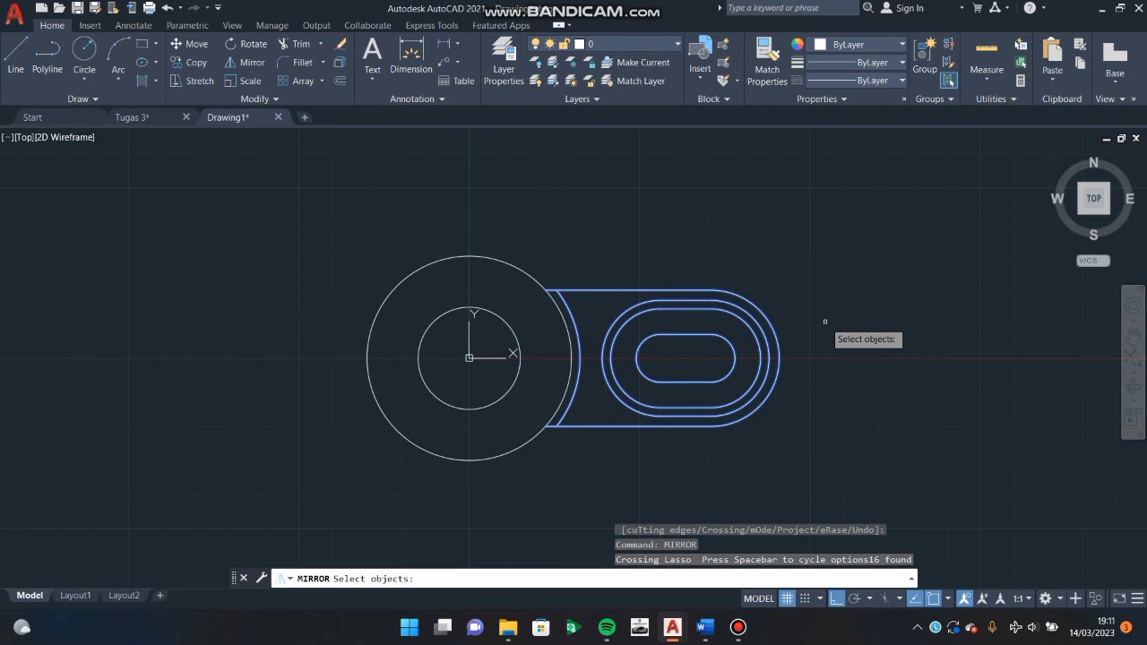
pyautogui.press('Return')
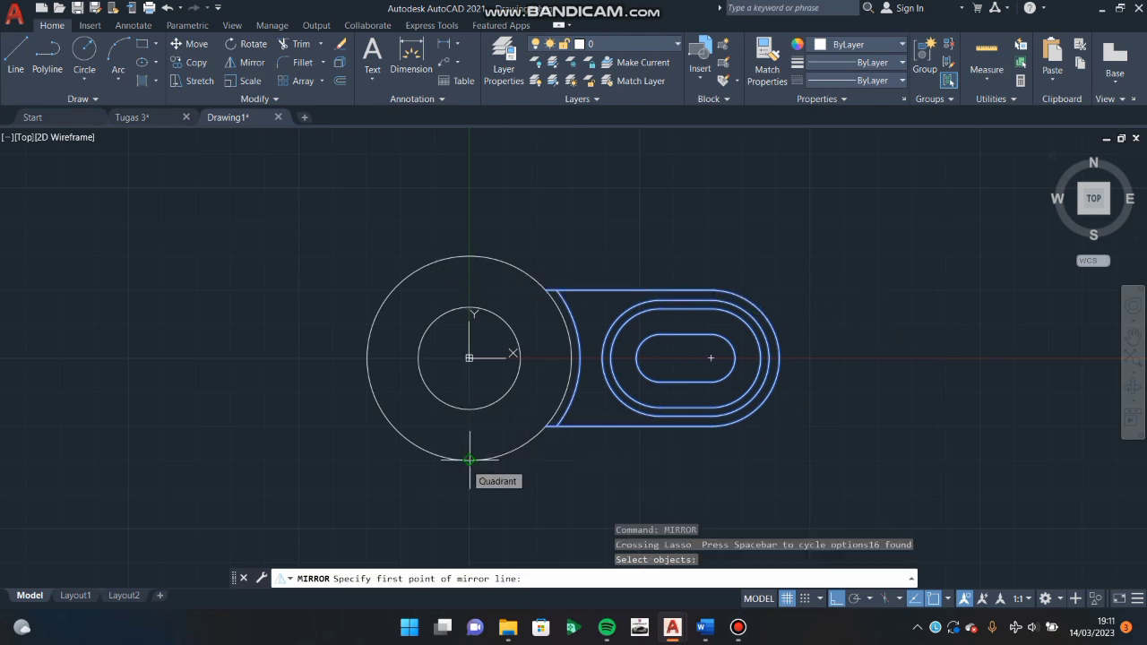
pyautogui.click(470, 460)
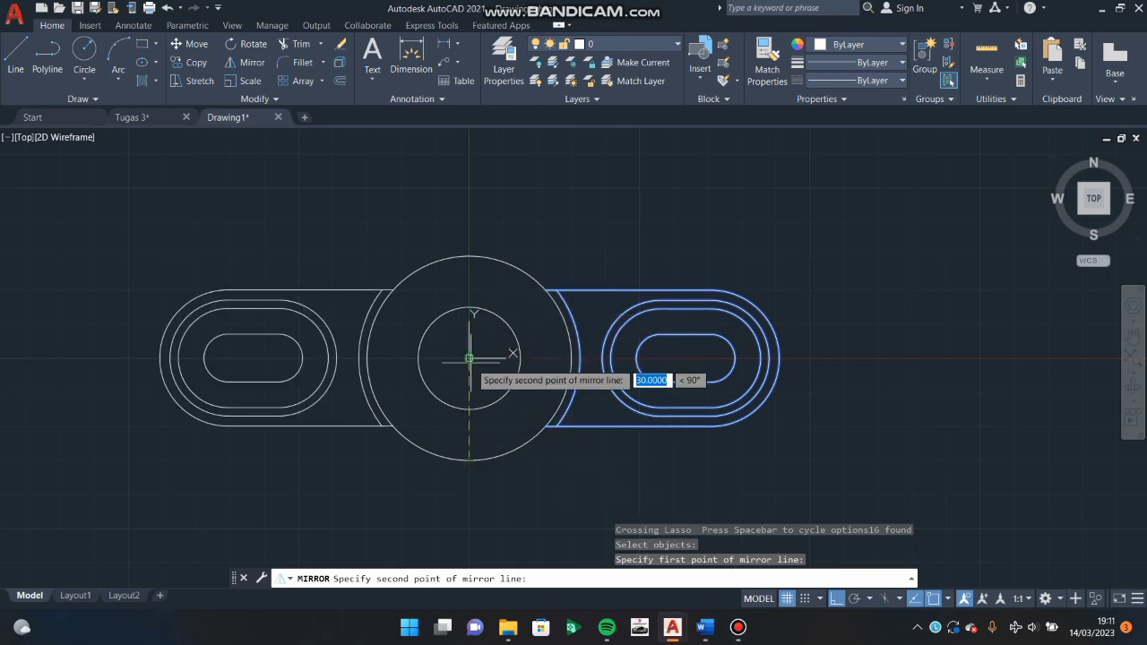
pyautogui.click(469, 359)
pyautogui.press('Down')
pyautogui.press('Return')
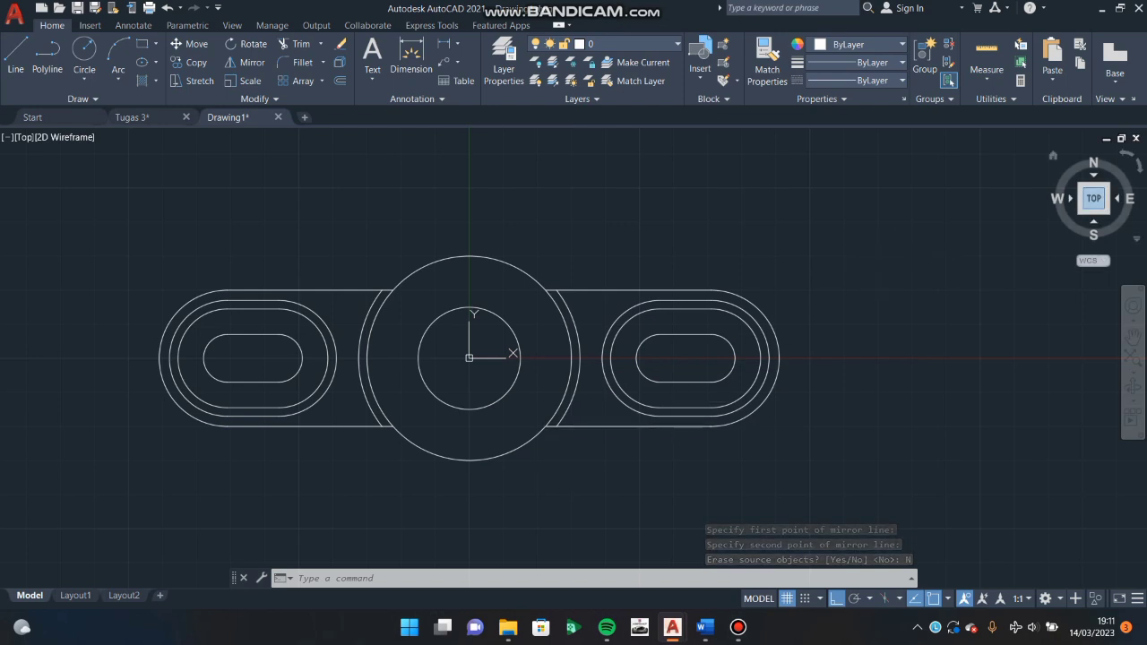
pyautogui.click(1094, 198)
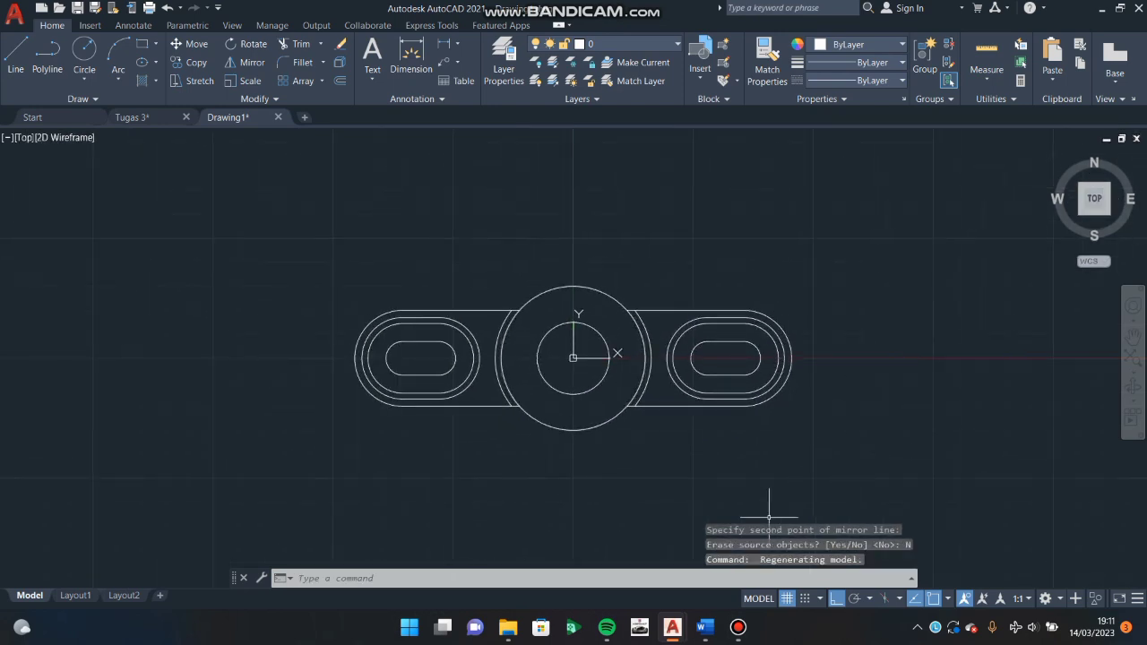
# Draw a 30-unit horizontal line starting below the circle's bottom quadrant.
pyautogui.write('L')
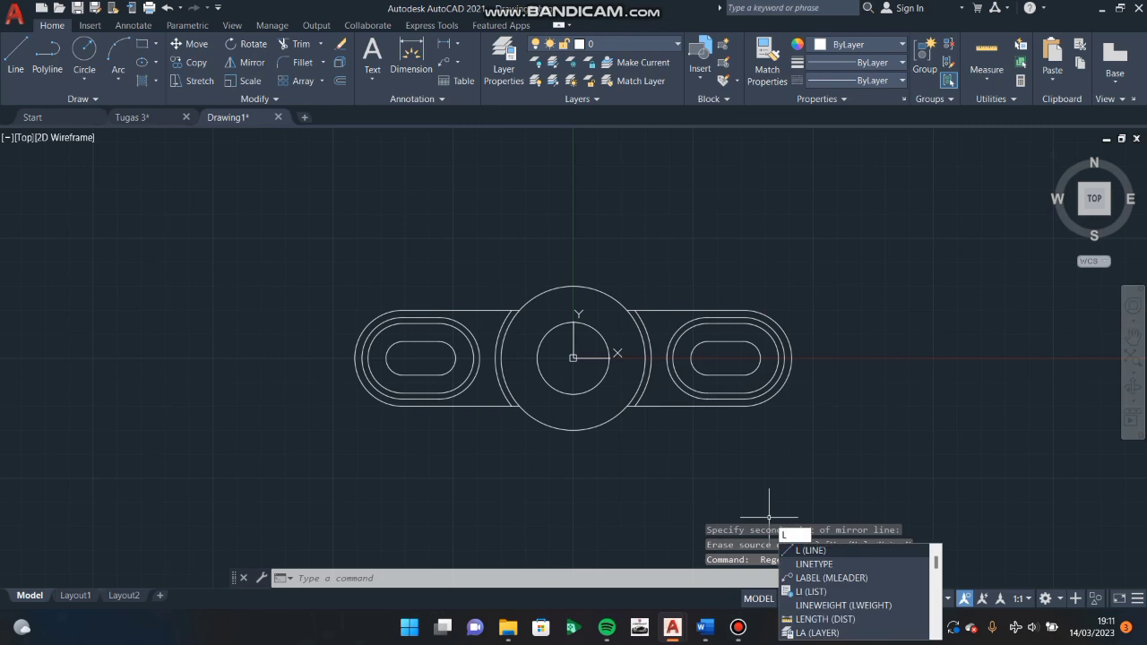
pyautogui.press('Return')
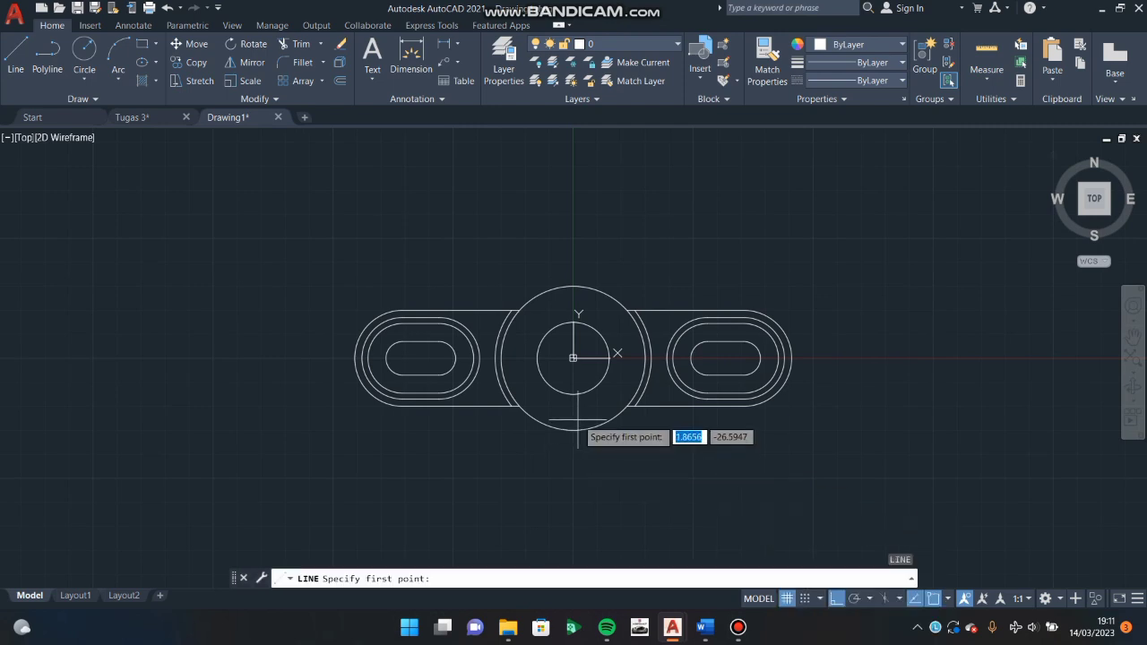
pyautogui.click(574, 477)
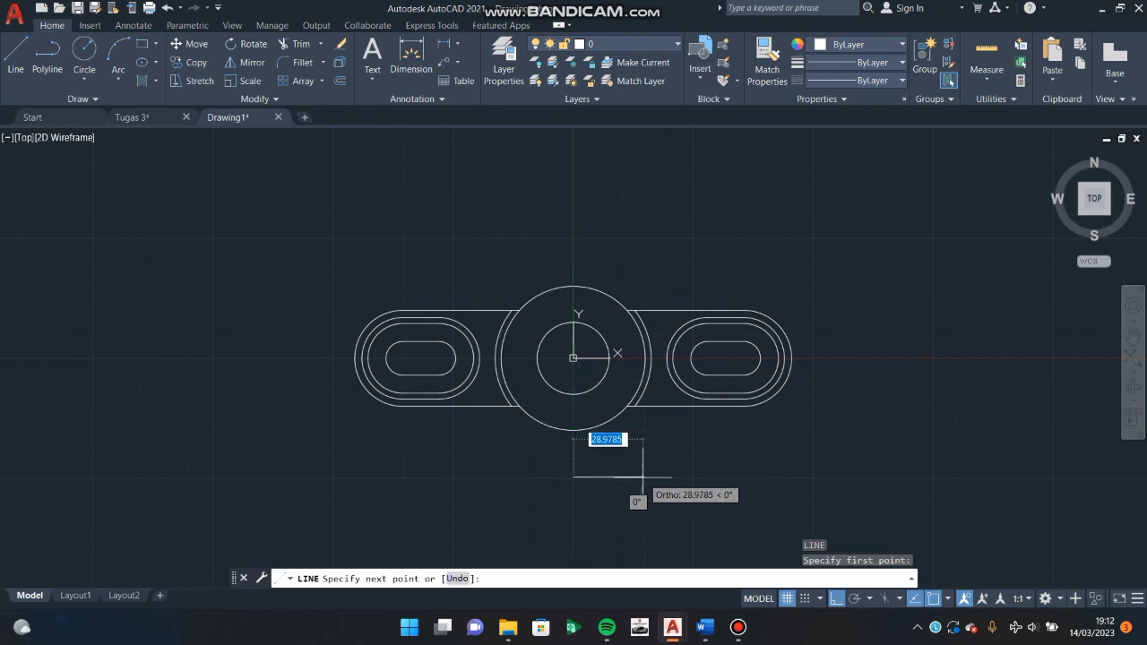
pyautogui.write('30')
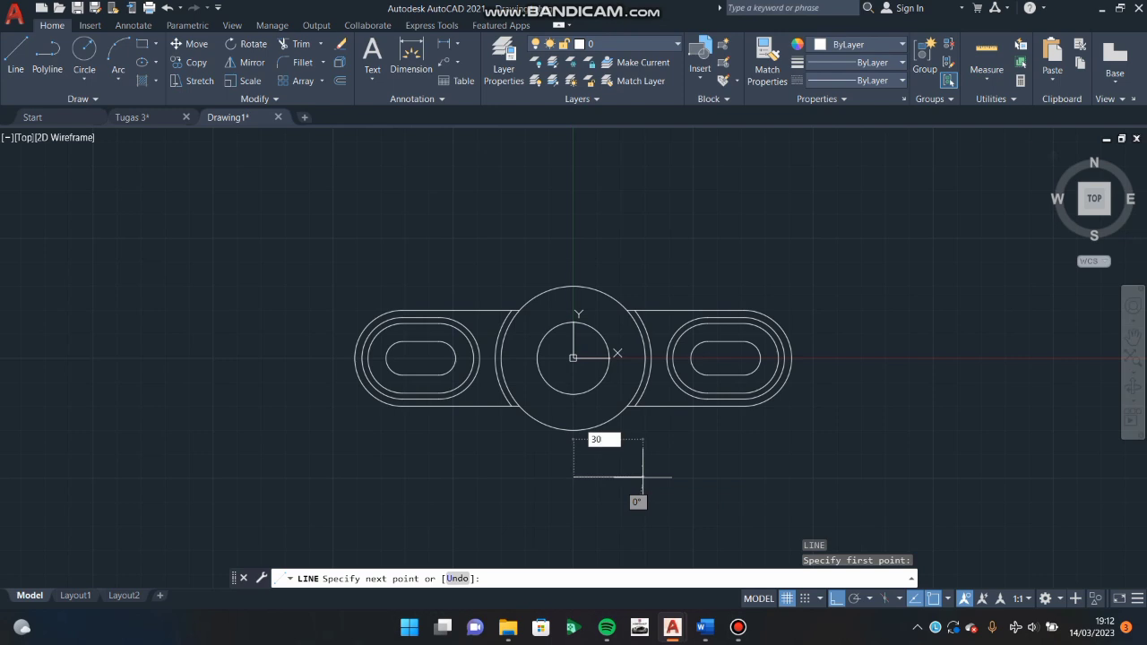
pyautogui.press('Return')
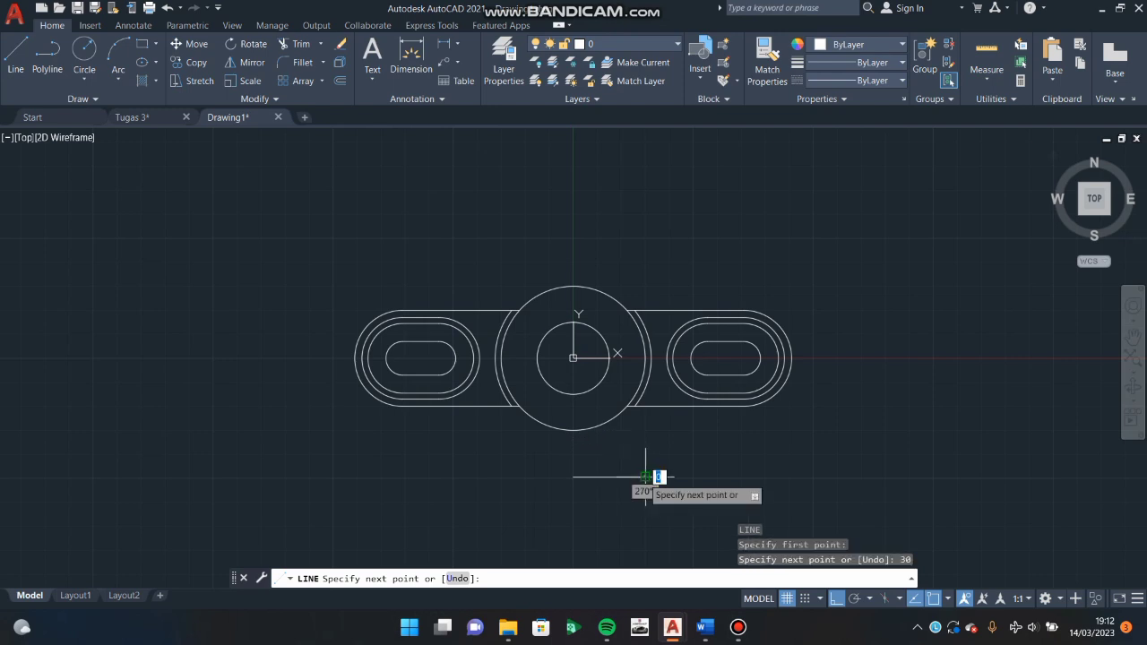
pyautogui.press('Escape')
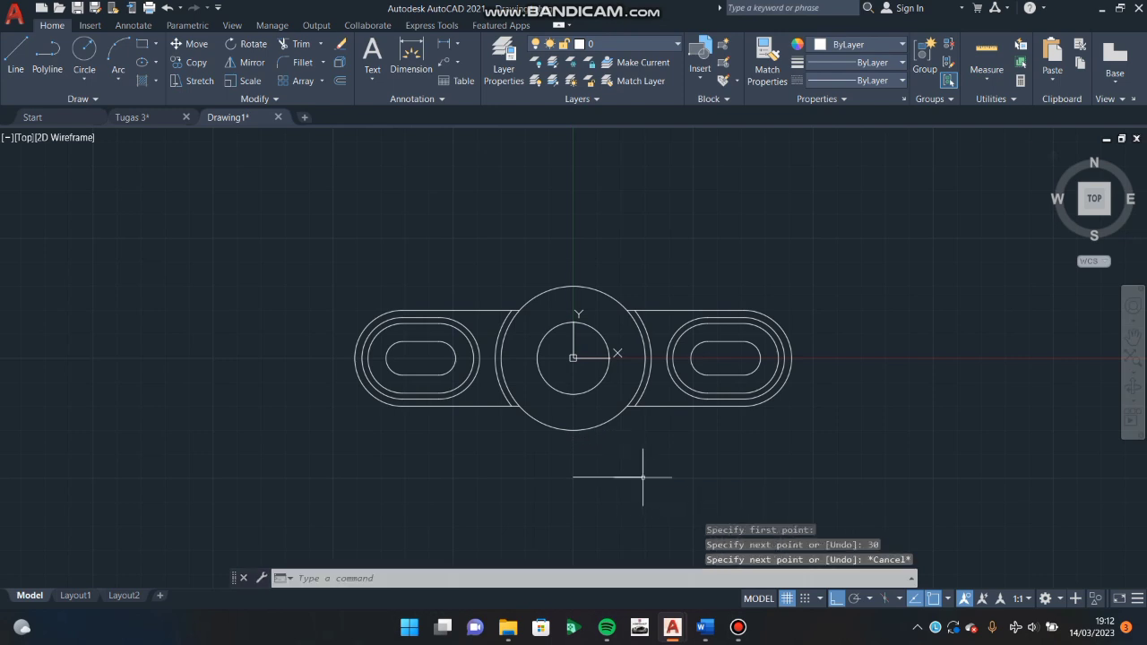
pyautogui.write('L')
# Restart the line command and enter a 40-unit offset for the next start point.
pyautogui.press('Return')
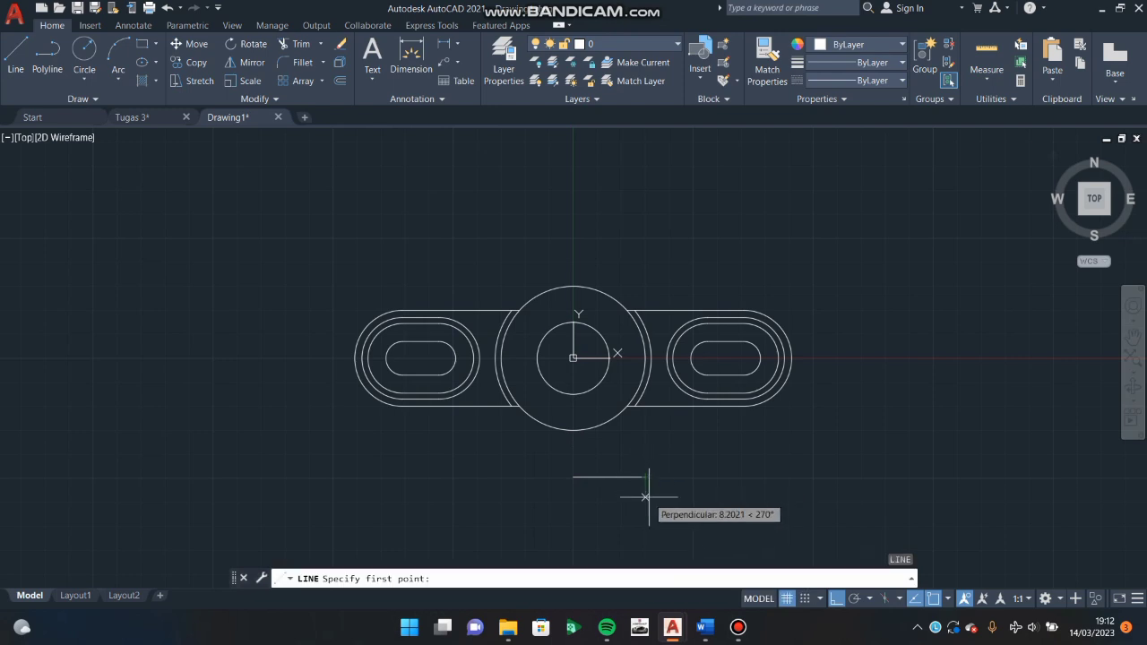
pyautogui.press('Escape')
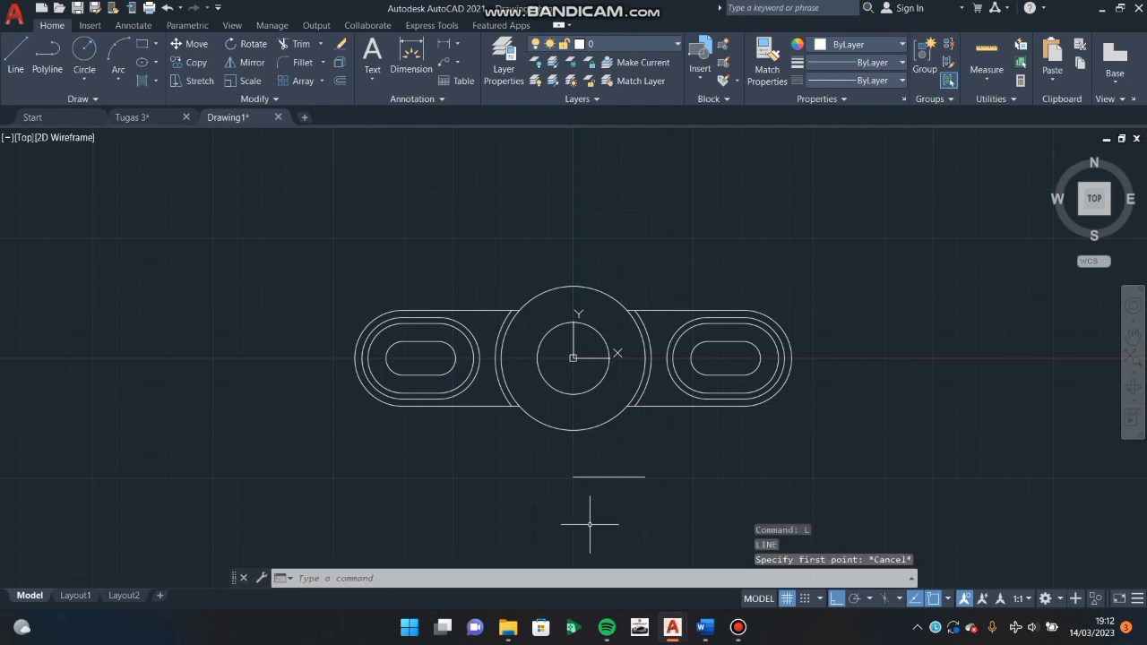
pyautogui.press('Return')
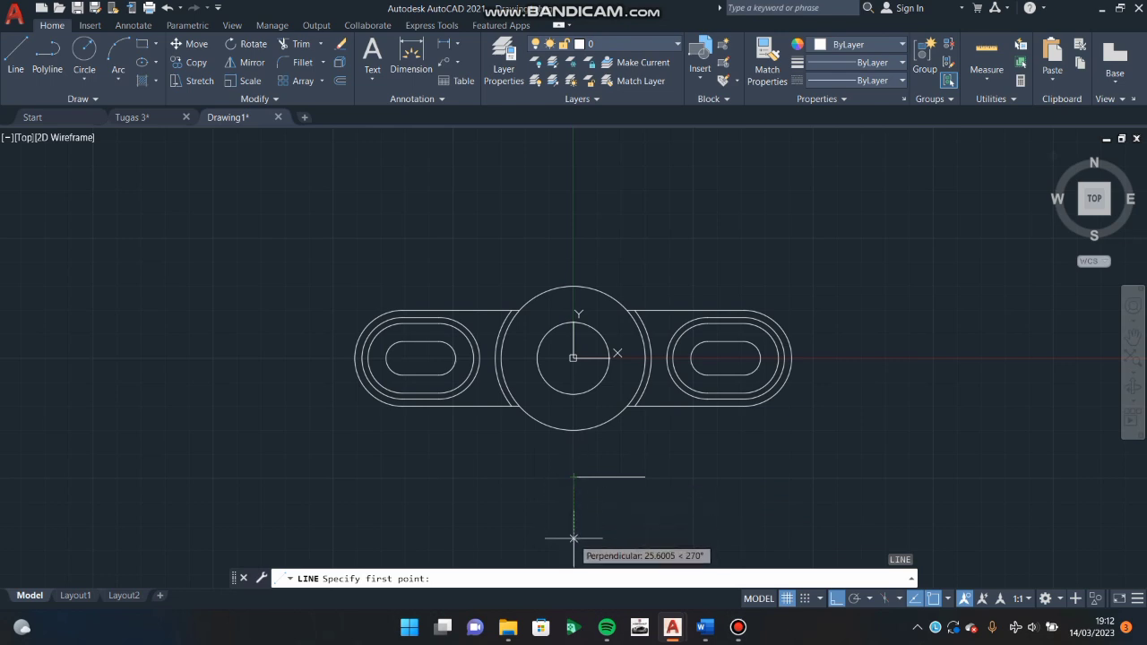
pyautogui.write('40')
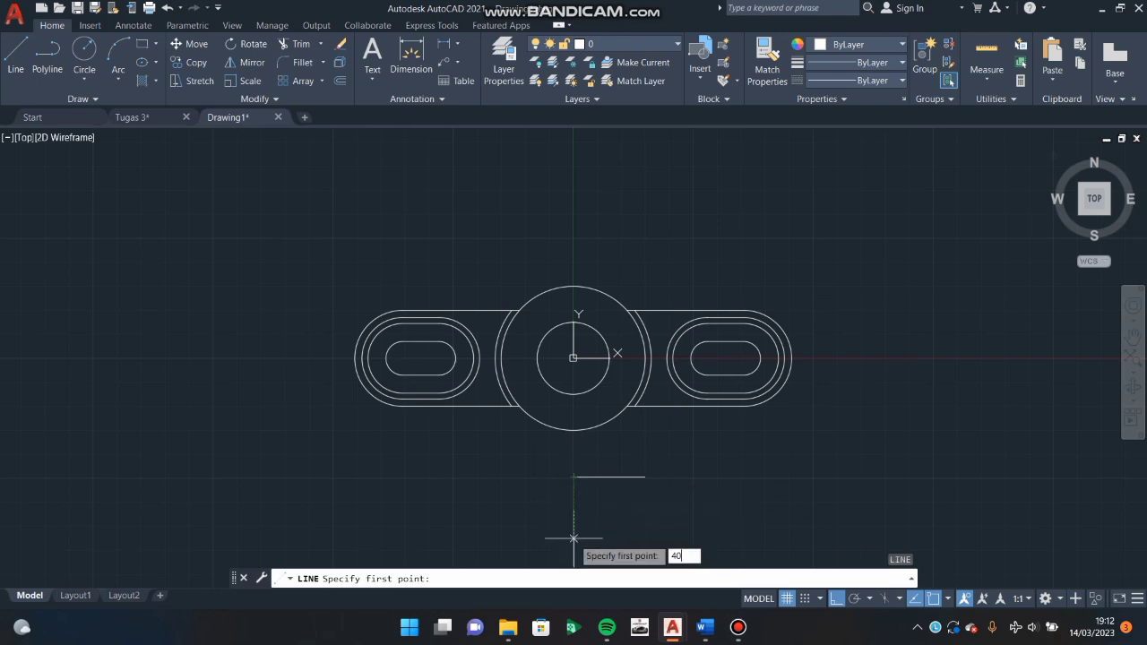
# Start the base line 40 units lower, then draw its bottom edge and a 15-unit vertical side.
pyautogui.press('Return')
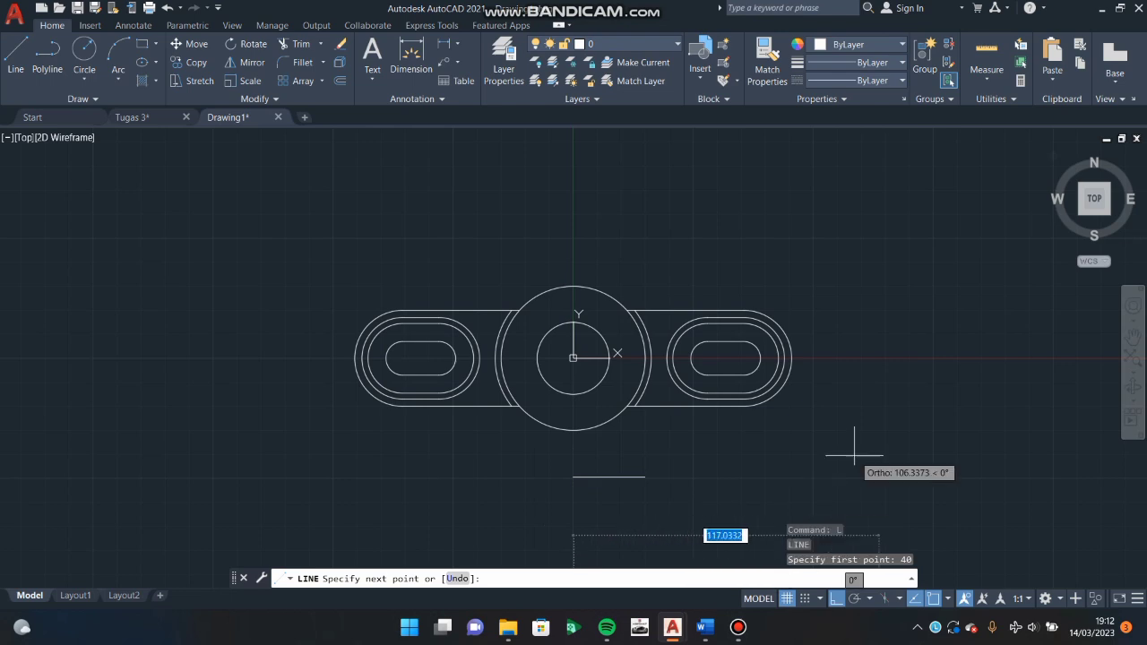
pyautogui.click(1095, 198)
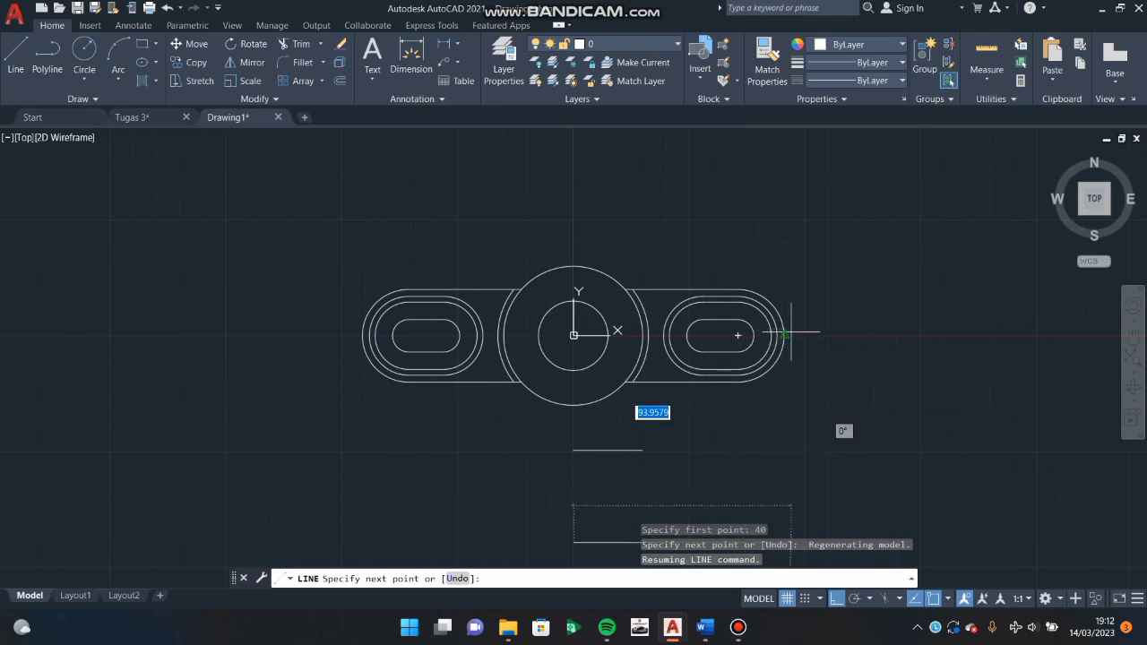
pyautogui.click(786, 515)
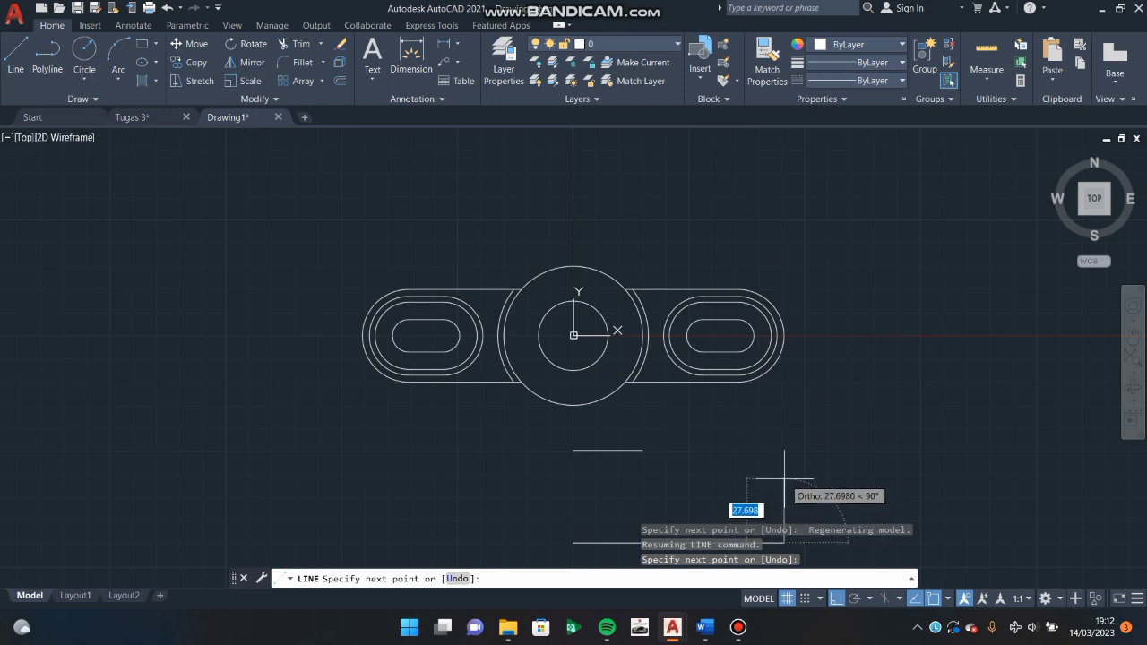
pyautogui.write('15')
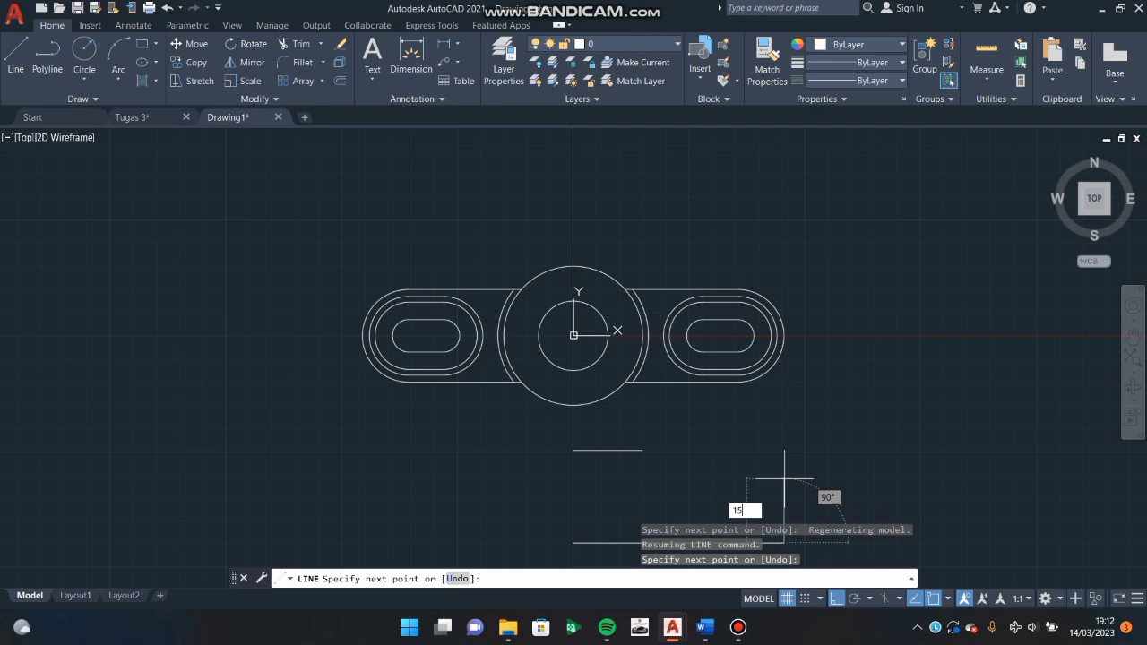
pyautogui.press('Return')
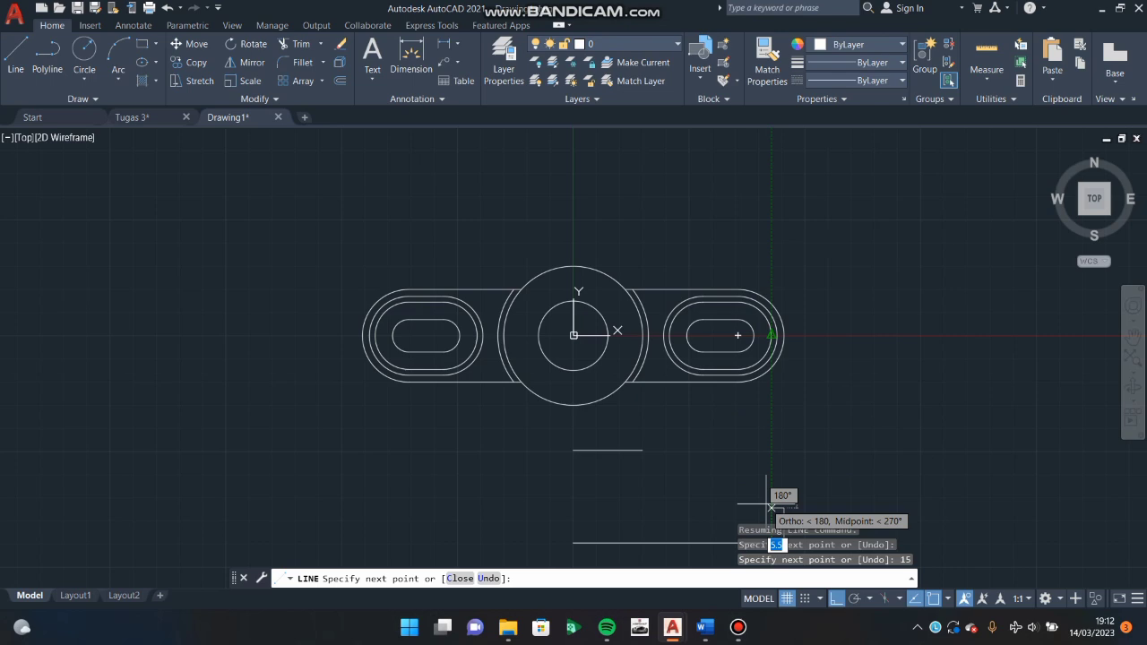
# Add the two 5-unit step segments and close the outline at the 30-unit line's end.
pyautogui.click(771, 508)
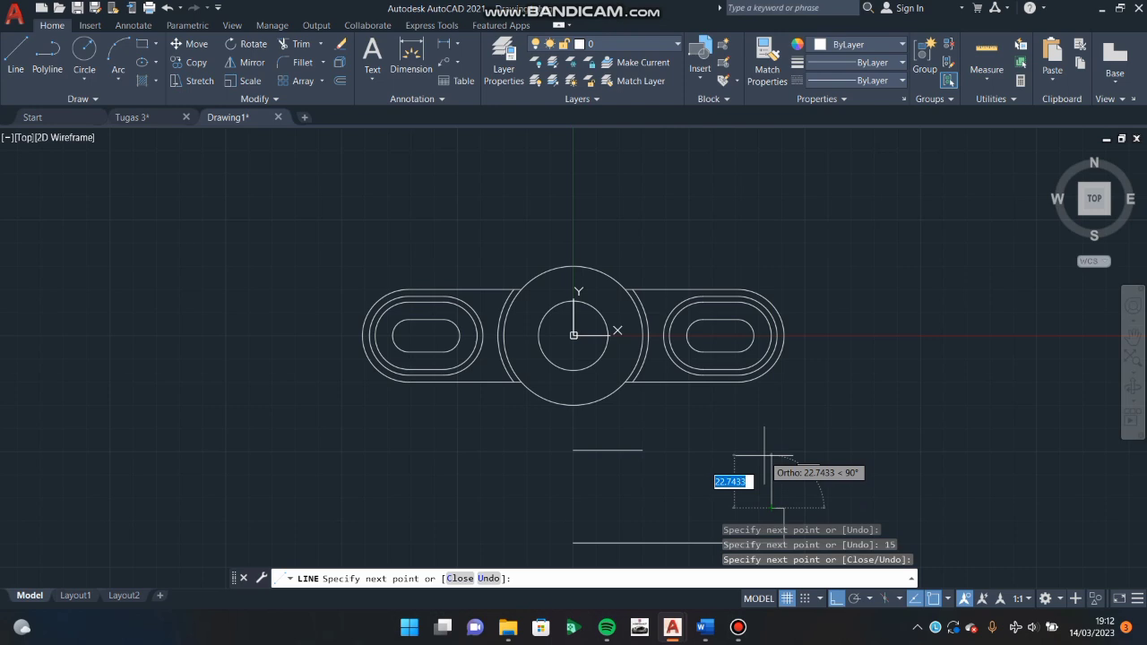
pyautogui.write('5')
pyautogui.press('Return')
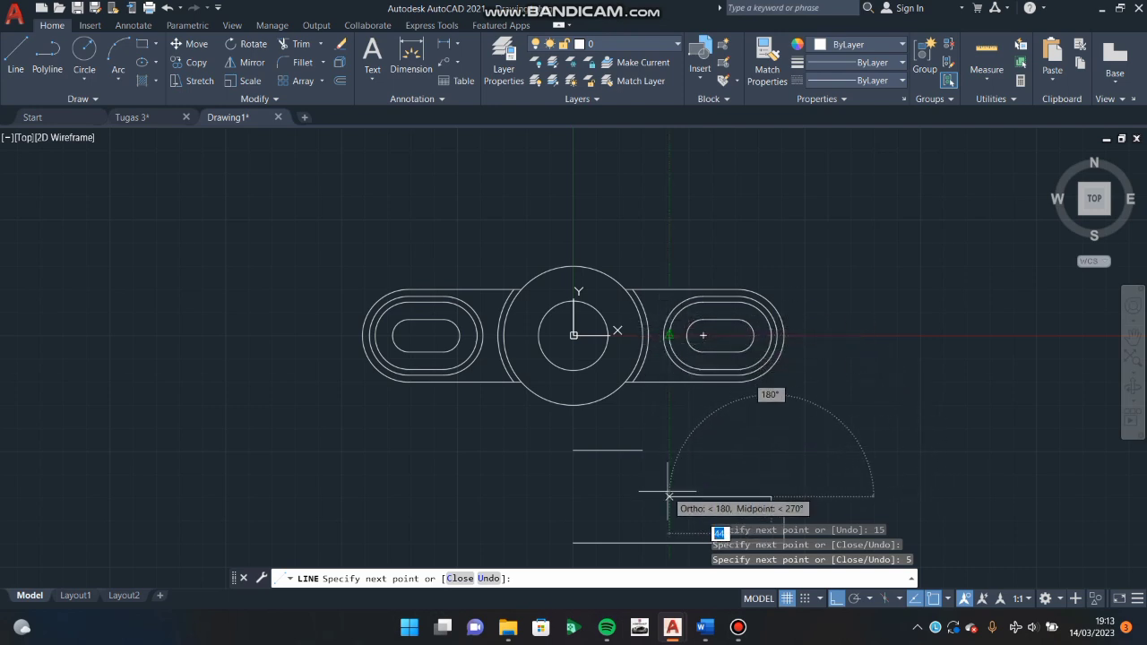
pyautogui.click(667, 496)
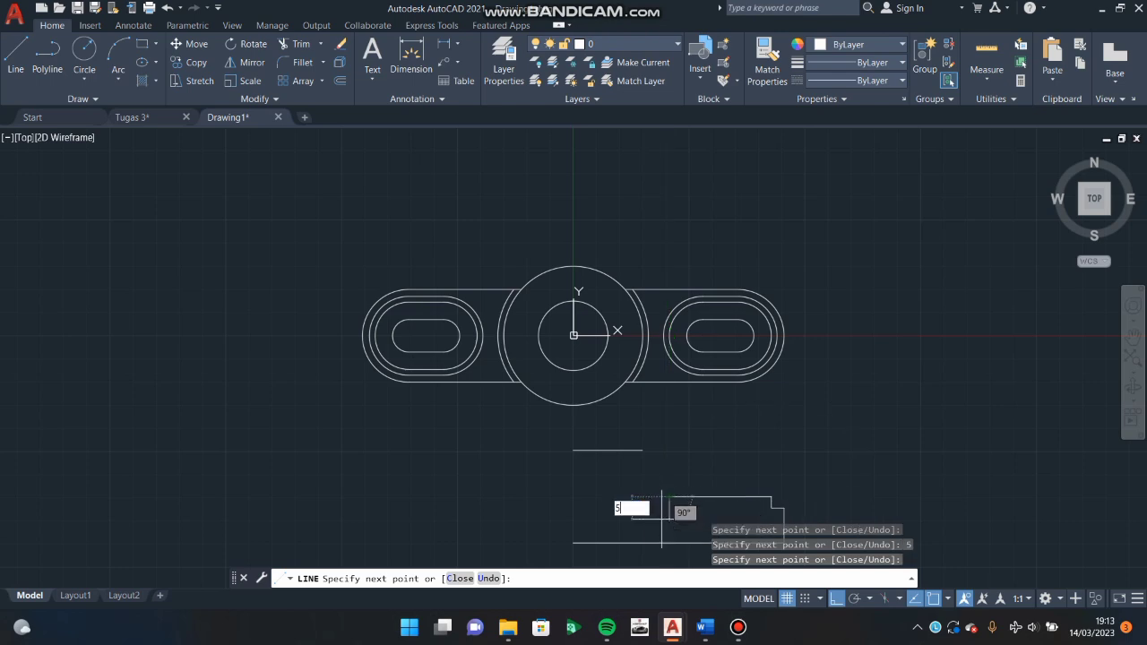
pyautogui.write('5')
pyautogui.press('Return')
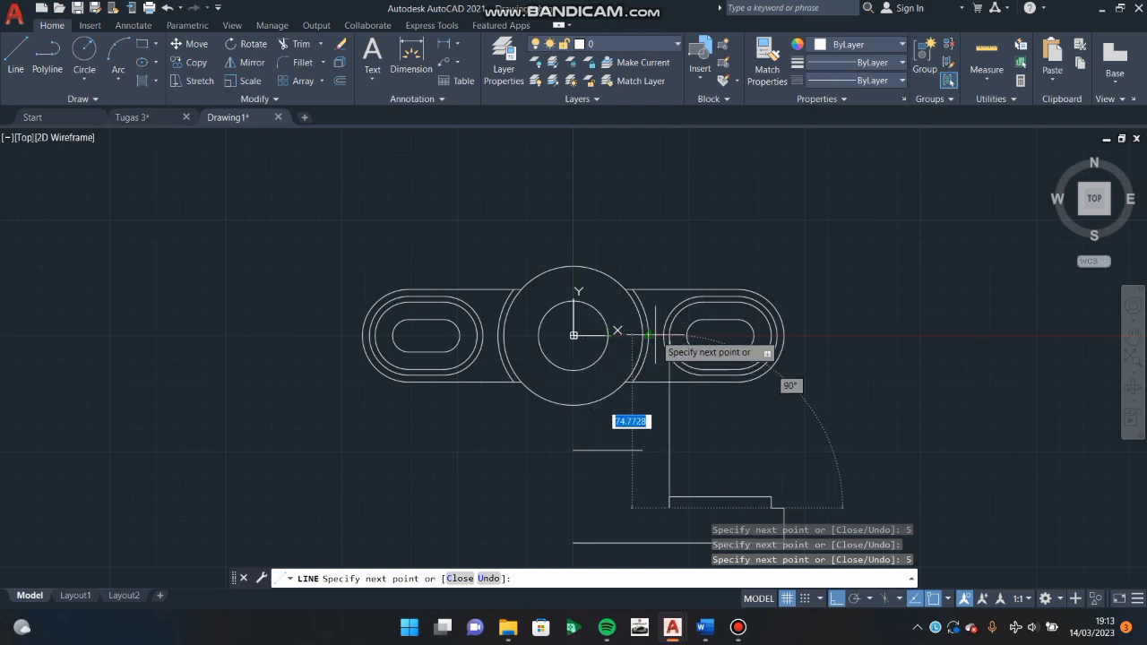
pyautogui.click(641, 507)
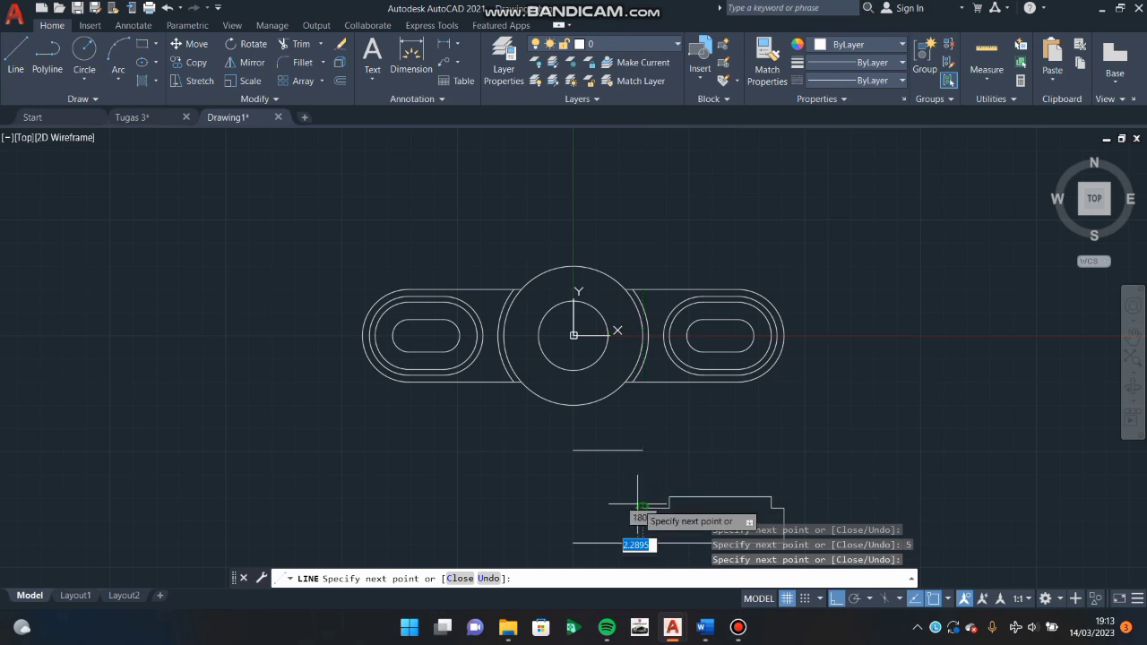
pyautogui.click(641, 451)
pyautogui.press('Return')
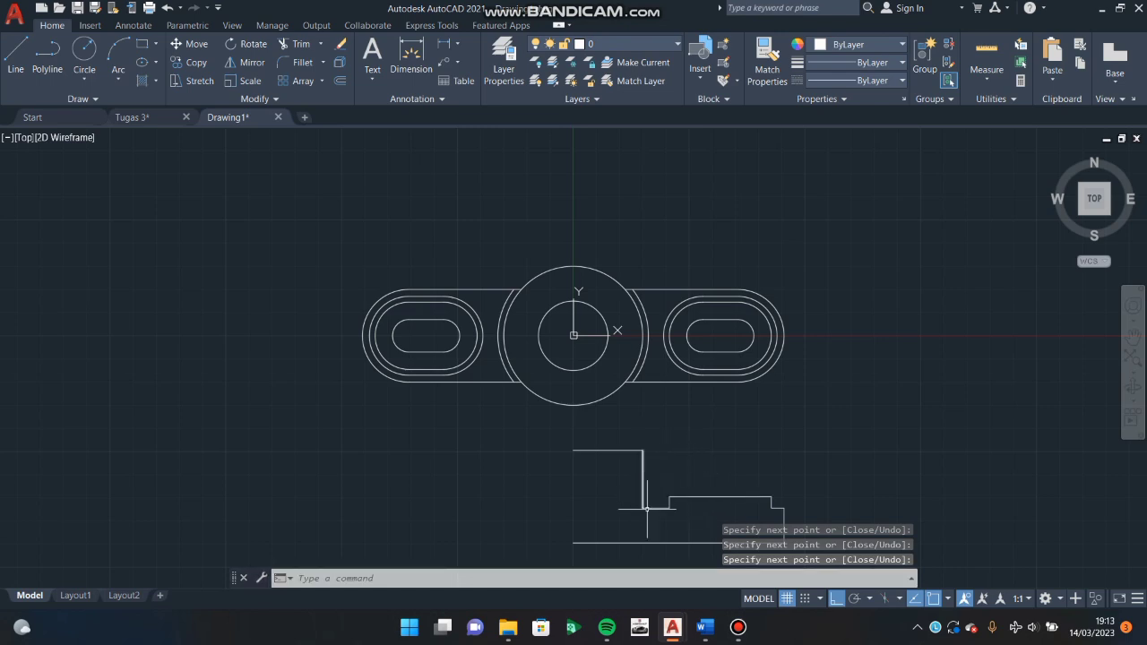
pyautogui.write('F')
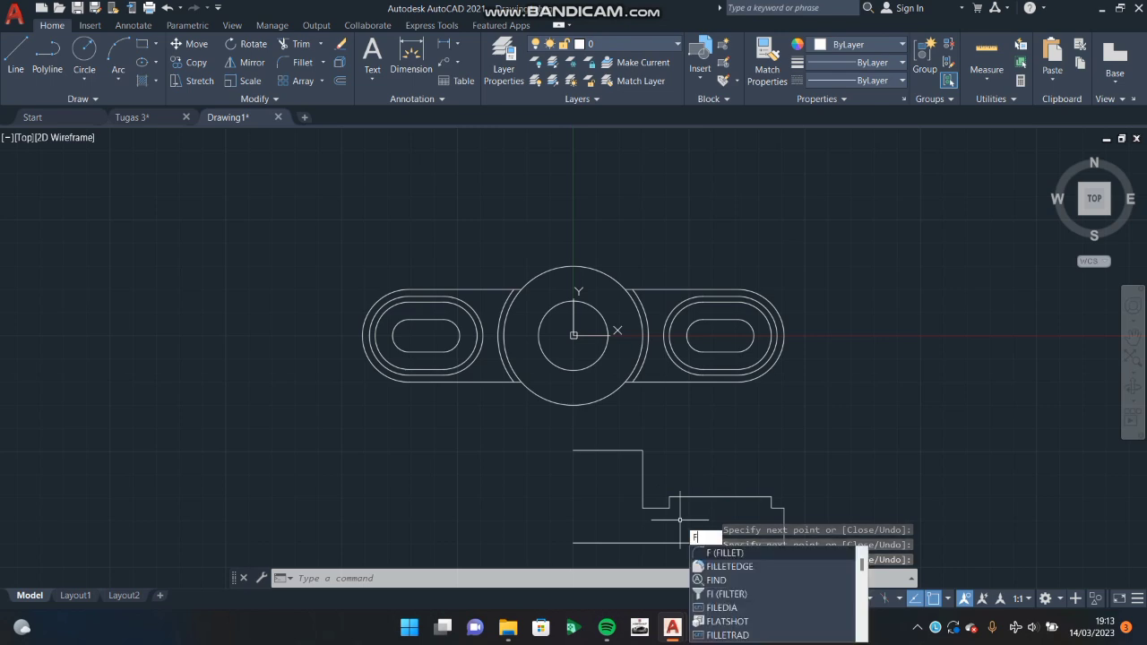
# Round the first inner corner of the step with a 2.5 fillet.
pyautogui.press('Return')
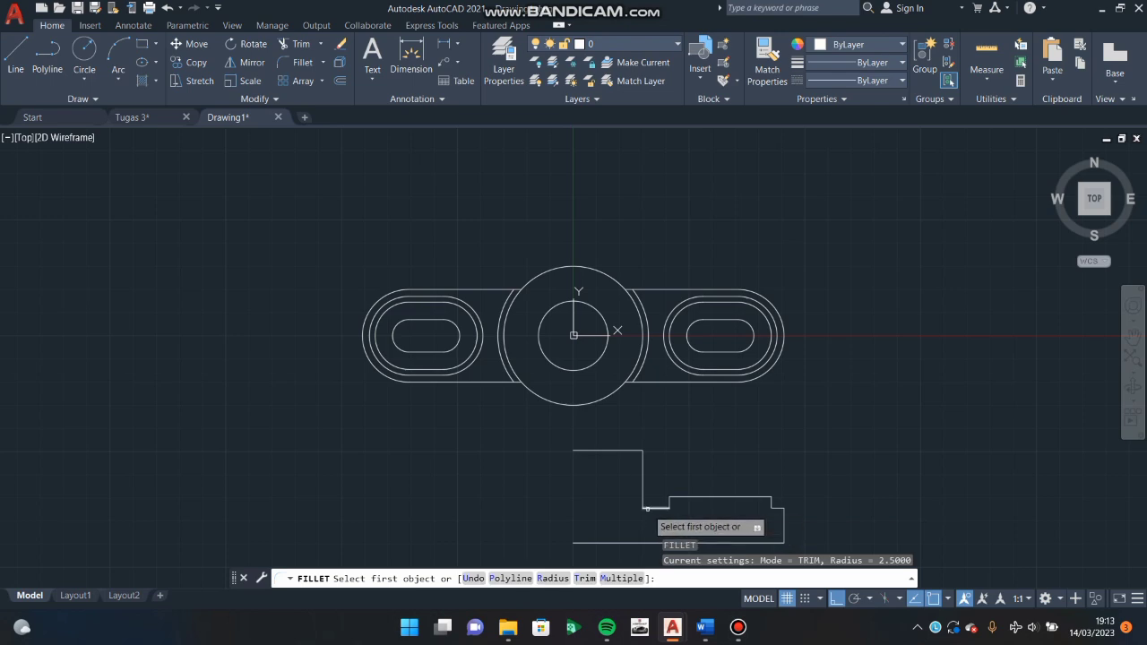
pyautogui.write('r')
pyautogui.press('Return')
pyautogui.press('Return')
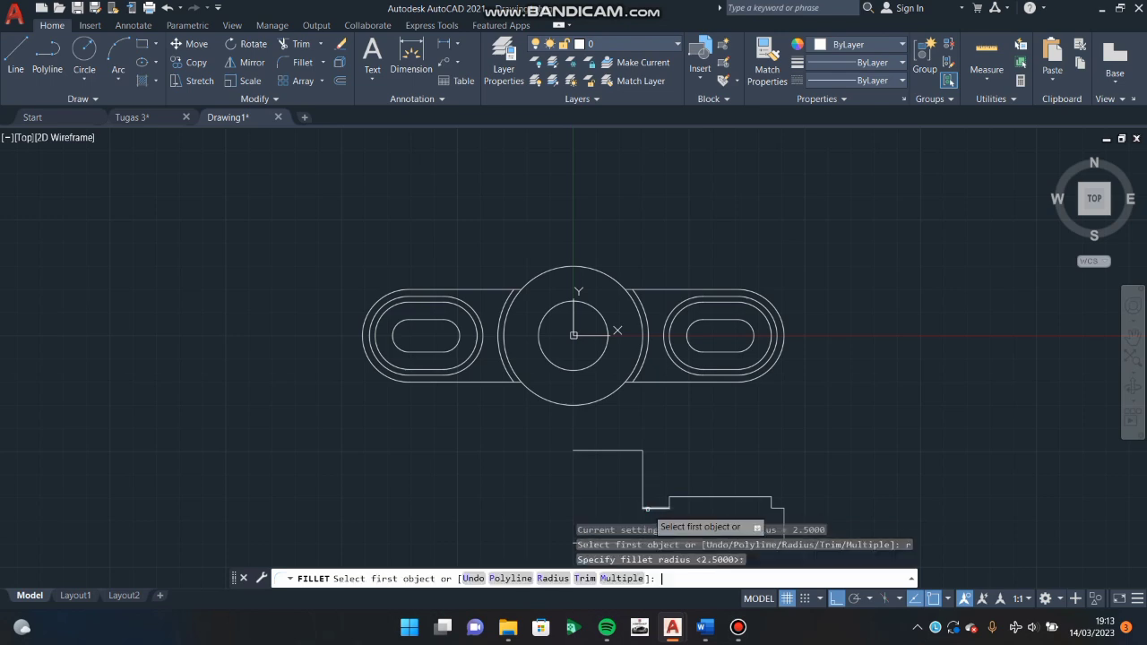
pyautogui.click(643, 502)
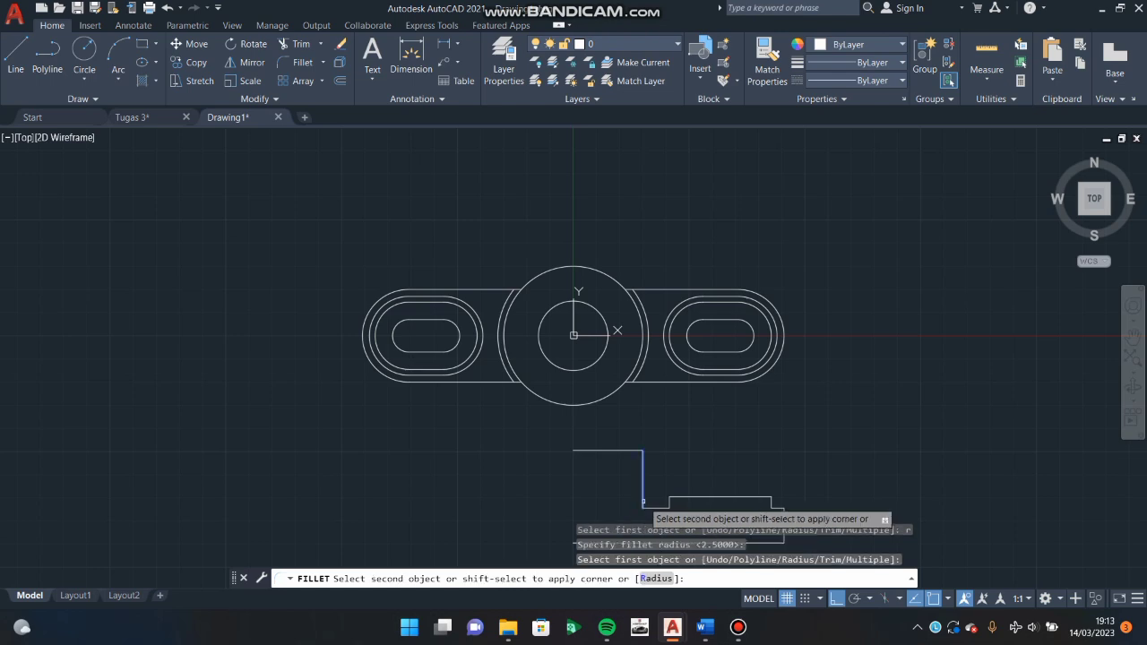
pyautogui.click(659, 509)
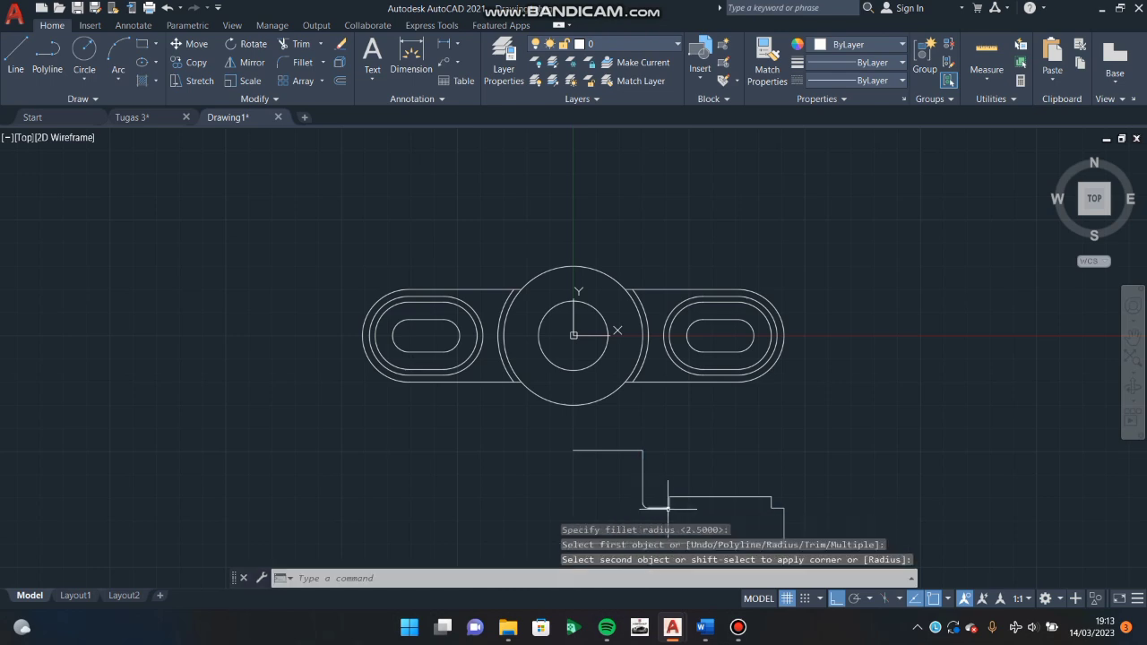
# Fillet the notch corner and the right step corner at radius 2.5 using Multiple.
pyautogui.write('f')
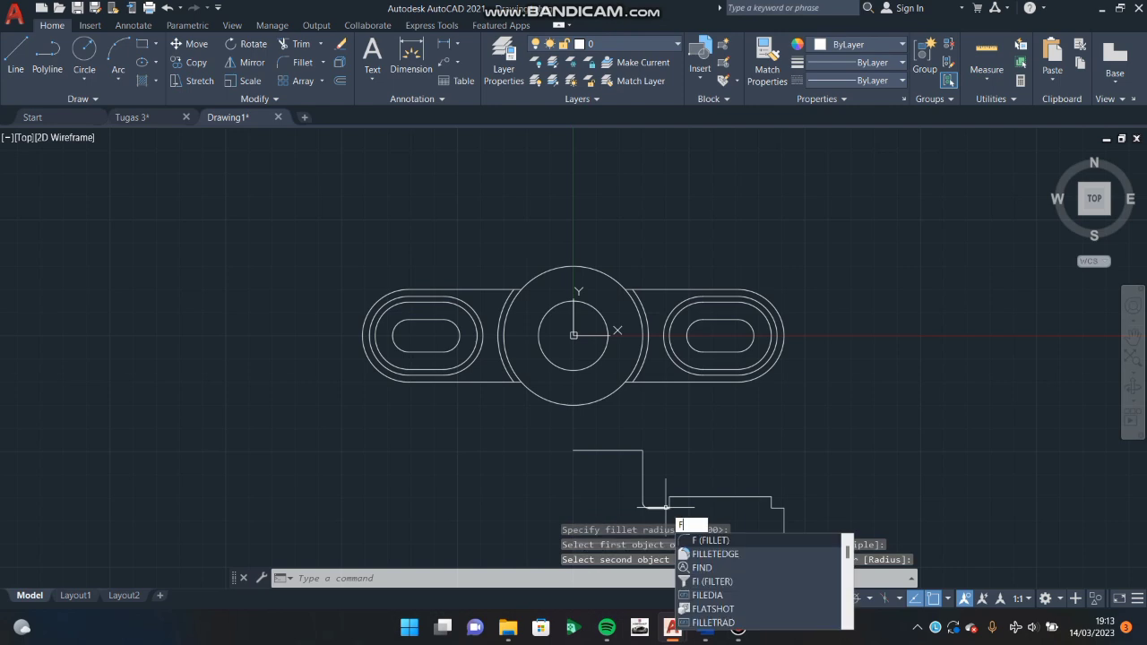
pyautogui.press('Return')
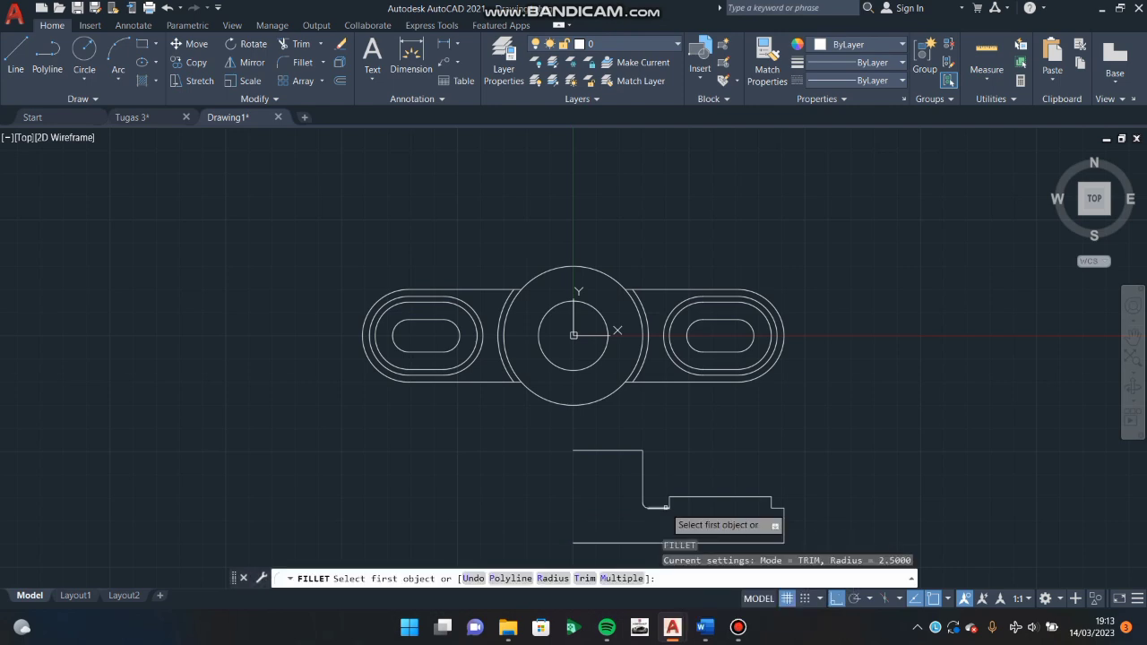
pyautogui.write('r')
pyautogui.press('Return')
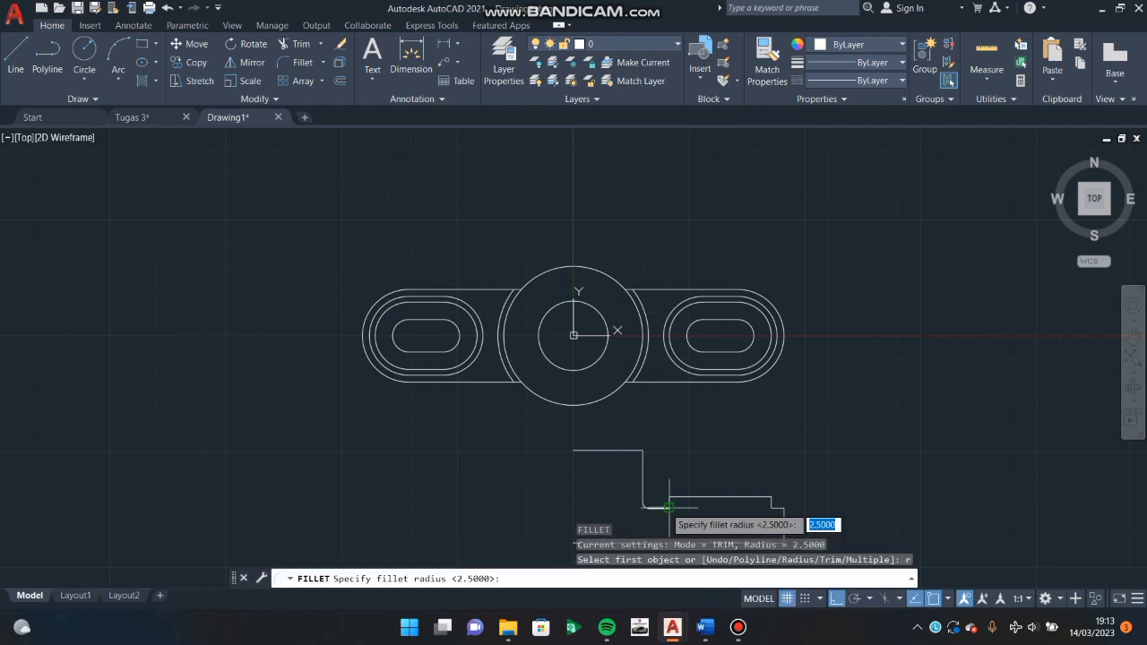
pyautogui.press('Return')
pyautogui.write('m')
pyautogui.press('Return')
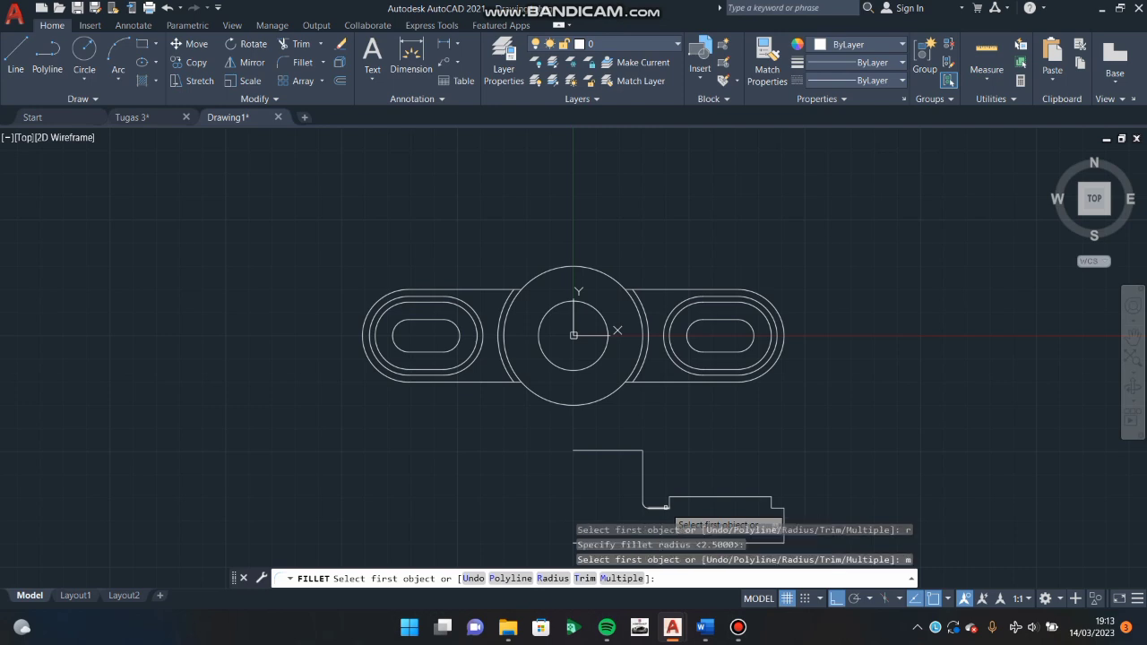
pyautogui.click(666, 506)
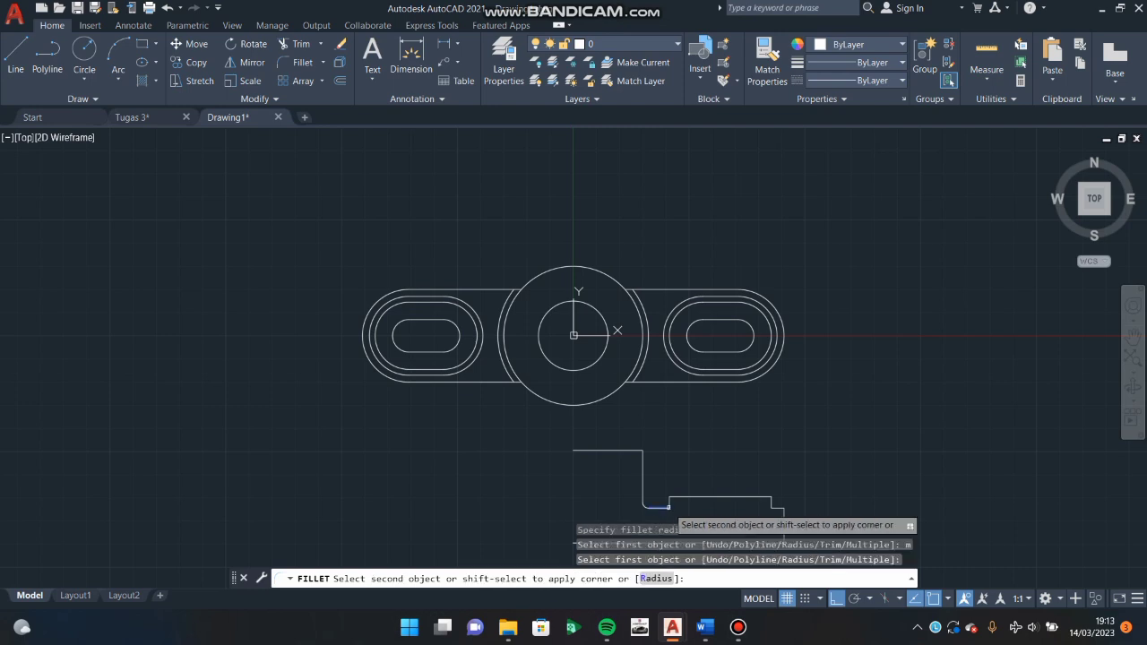
pyautogui.click(670, 505)
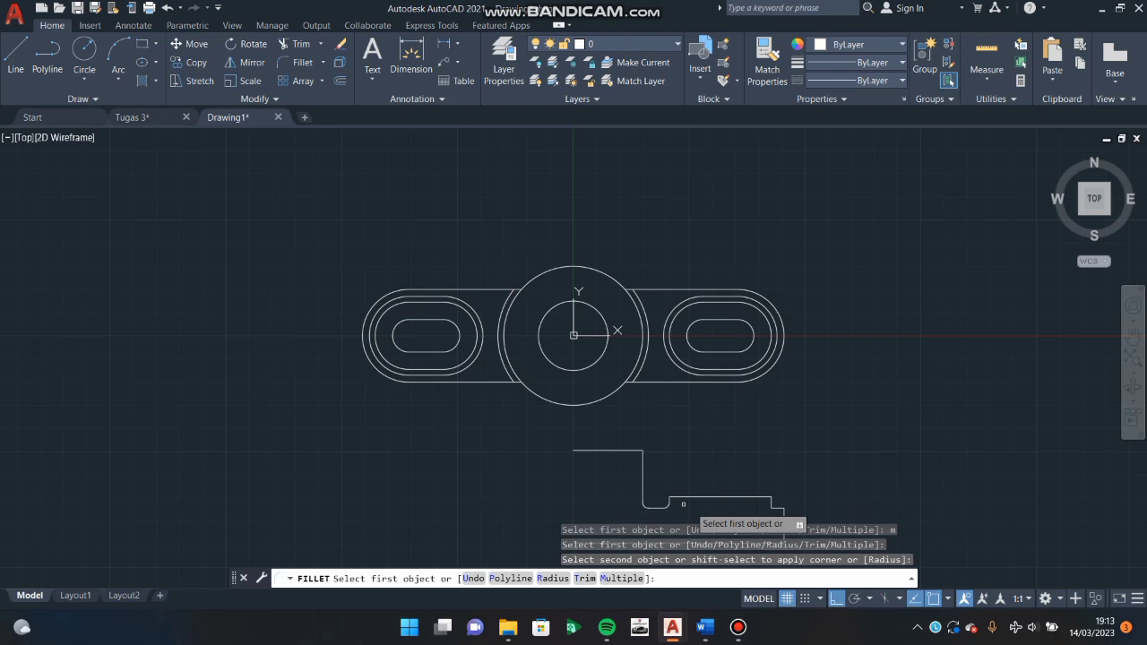
pyautogui.click(771, 504)
pyautogui.click(779, 509)
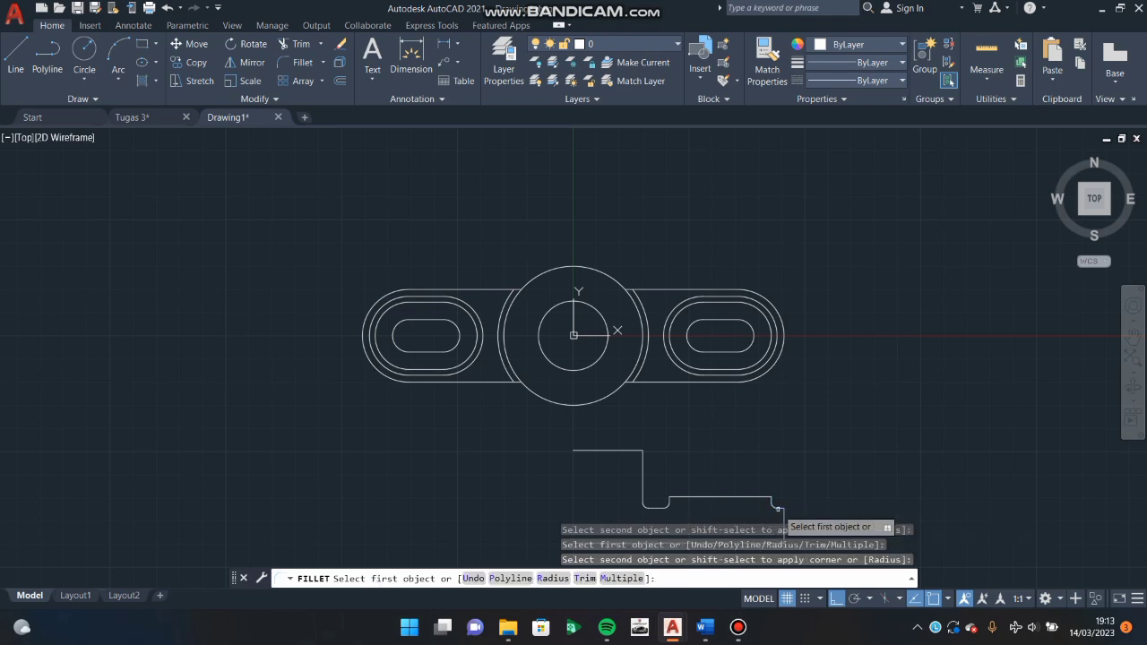
pyautogui.press('Escape')
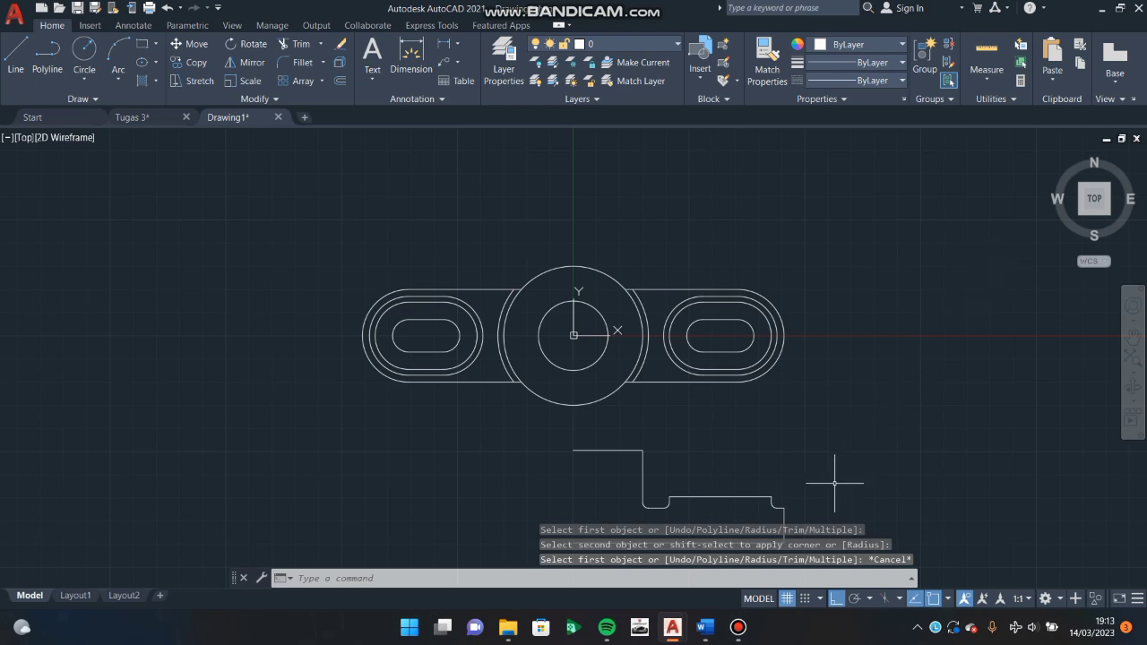
# Draw three vertical lines from the profile's top edges down to the base at the hole and slot edges.
pyautogui.write('L')
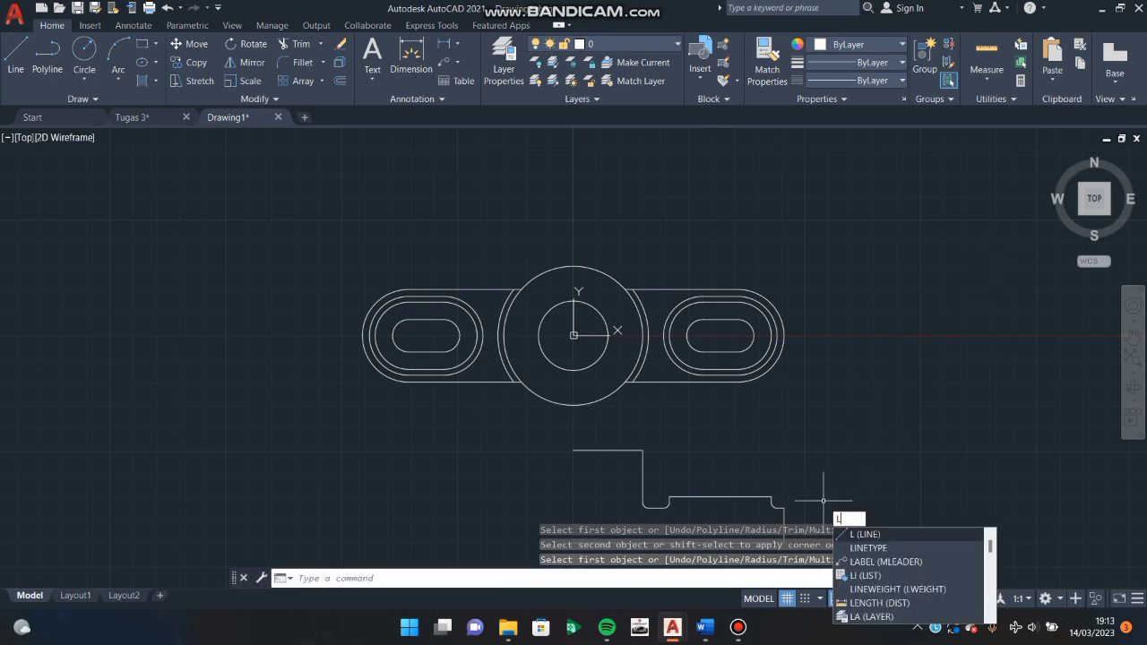
pyautogui.press('Return')
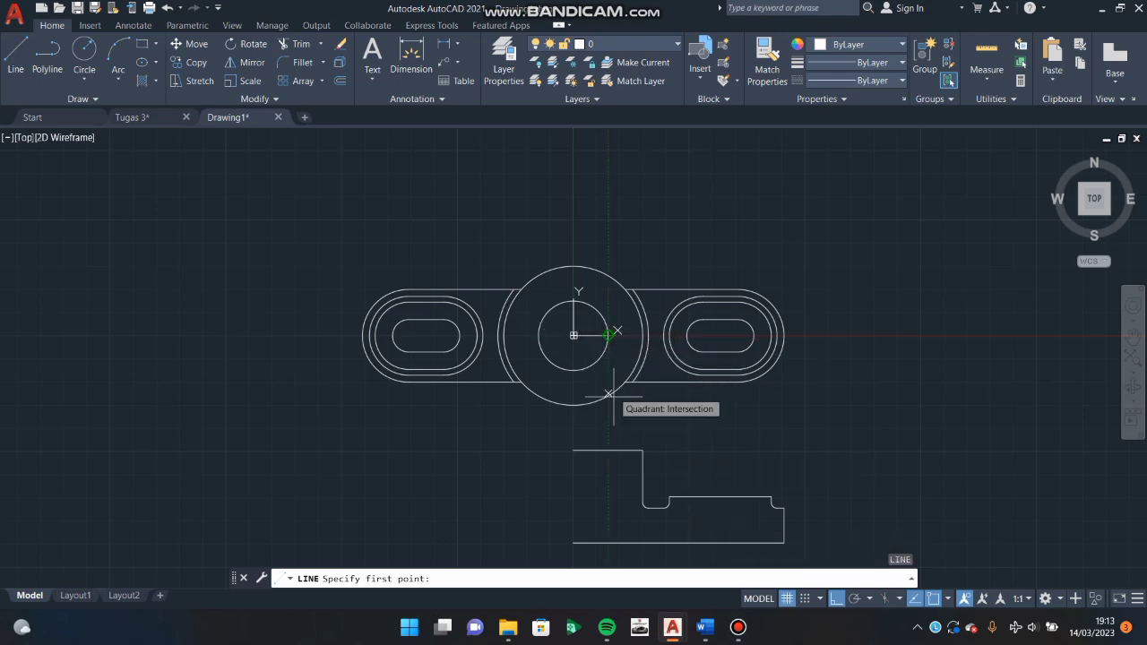
pyautogui.click(608, 450)
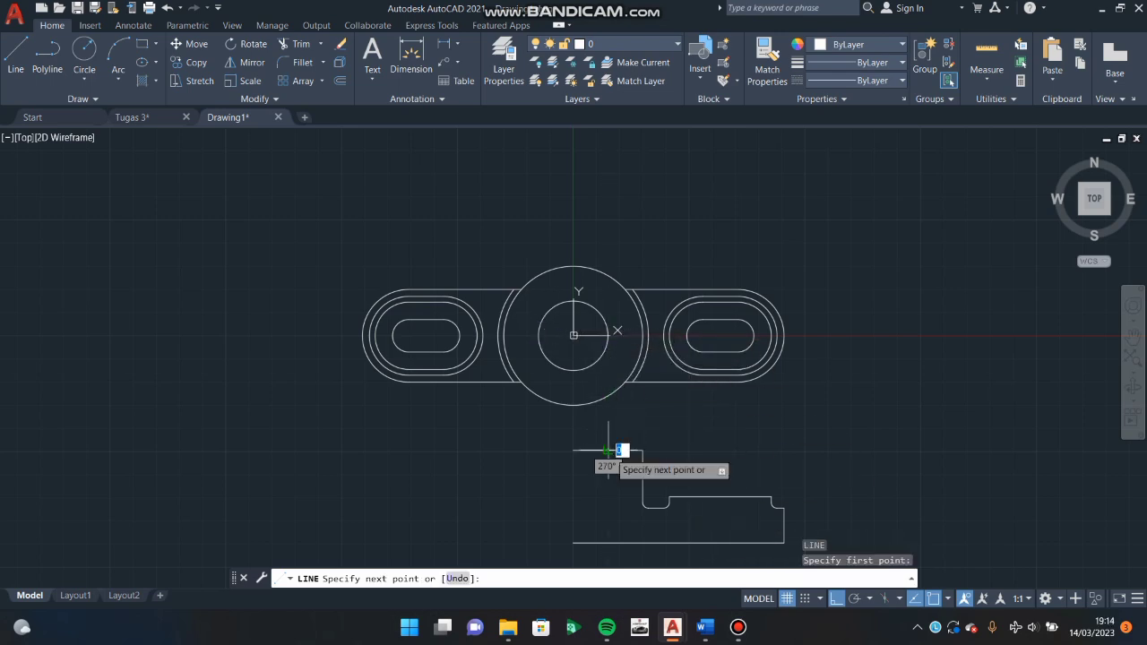
pyautogui.click(608, 542)
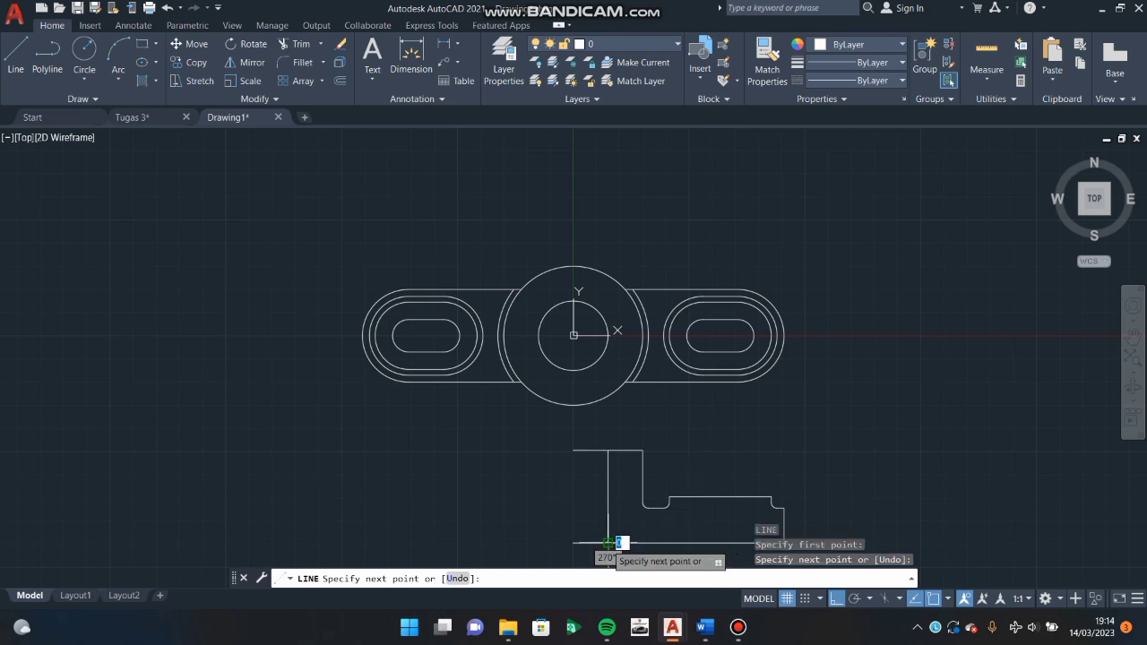
pyautogui.press('Return')
pyautogui.write('l')
pyautogui.press('Return')
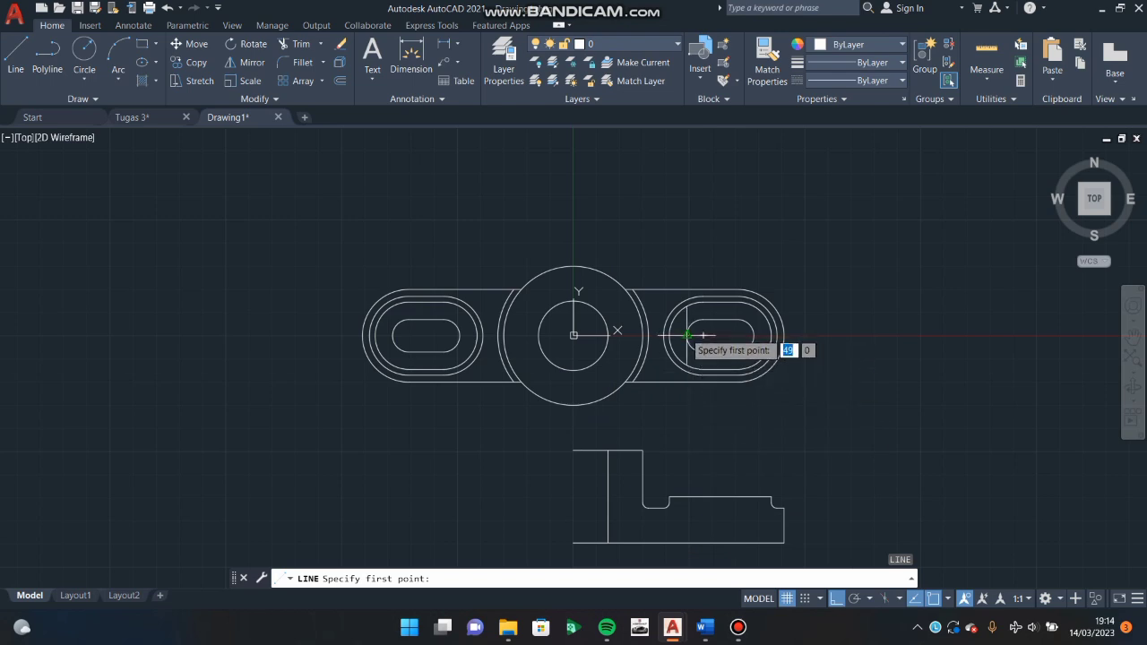
pyautogui.click(691, 498)
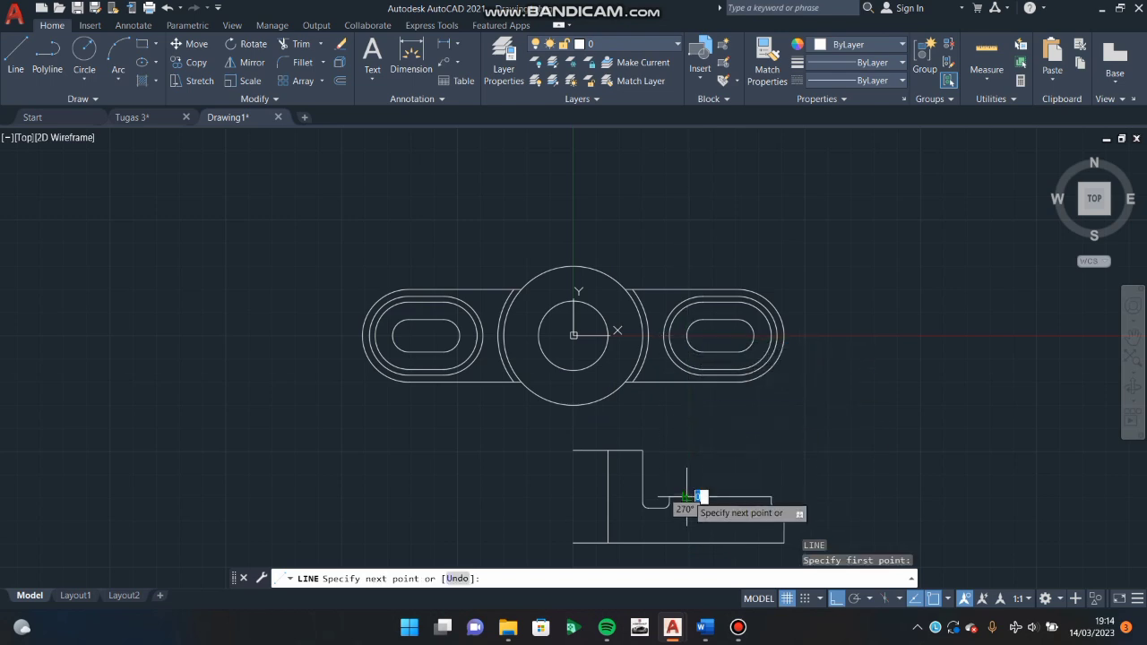
pyautogui.click(687, 542)
pyautogui.press('Return')
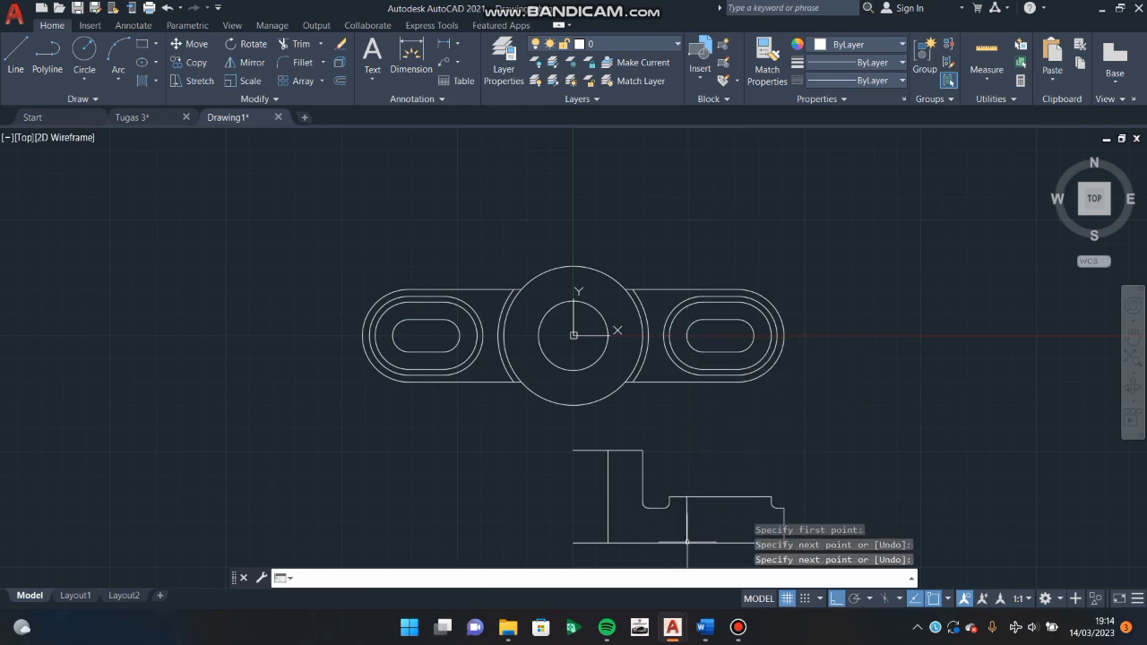
pyautogui.press('Return')
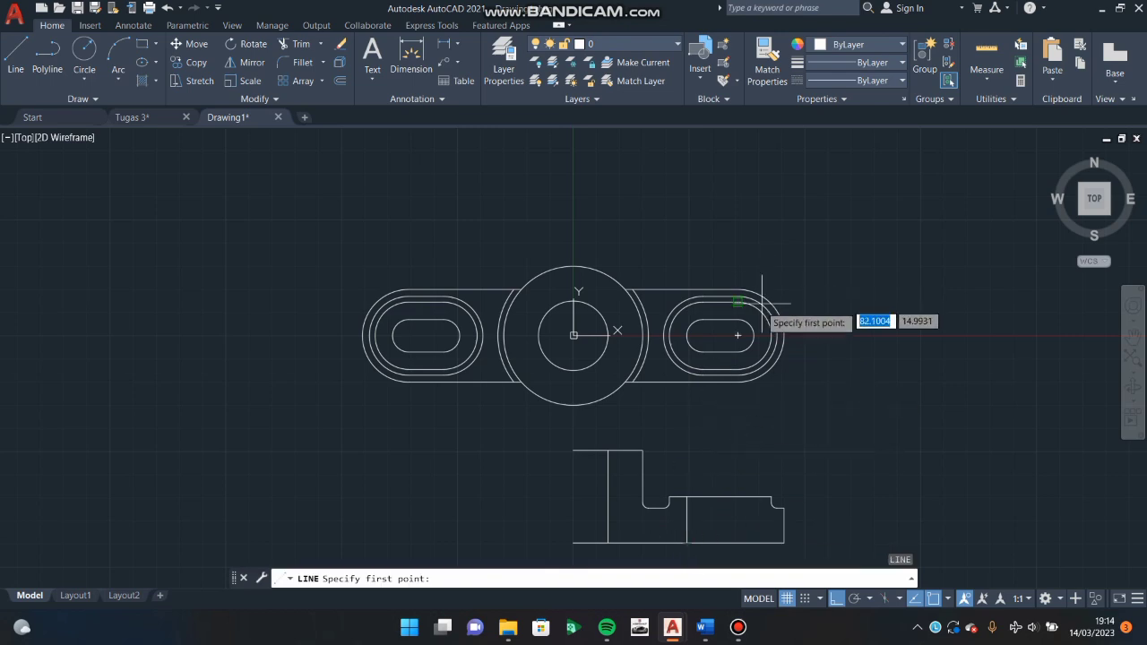
pyautogui.click(754, 496)
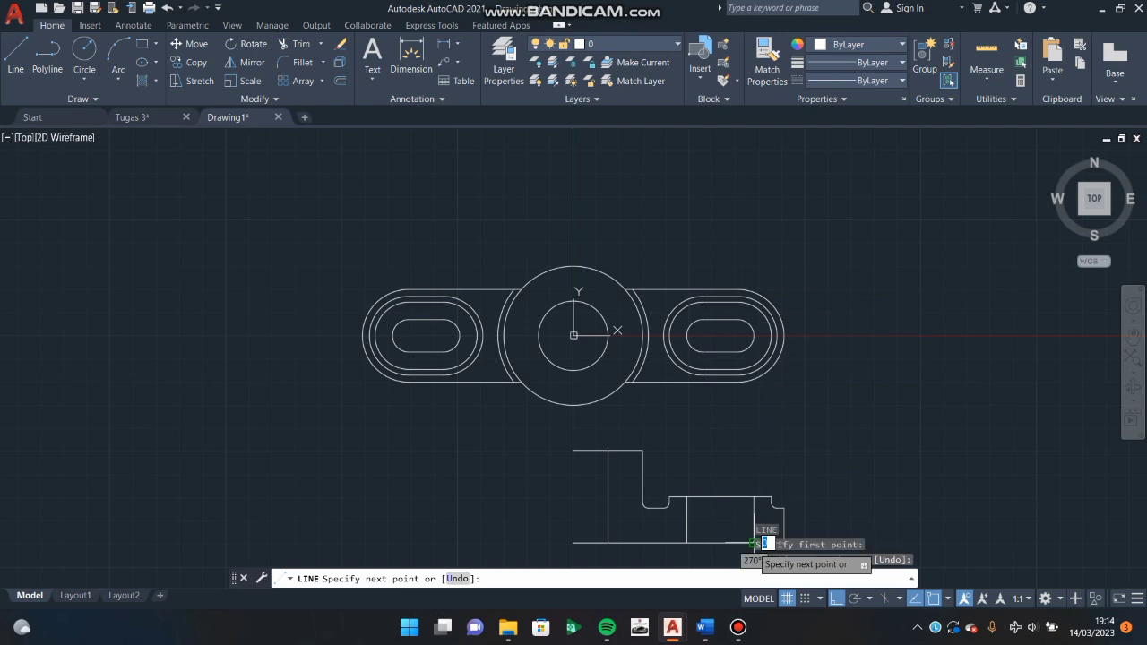
pyautogui.click(754, 545)
pyautogui.press('Return')
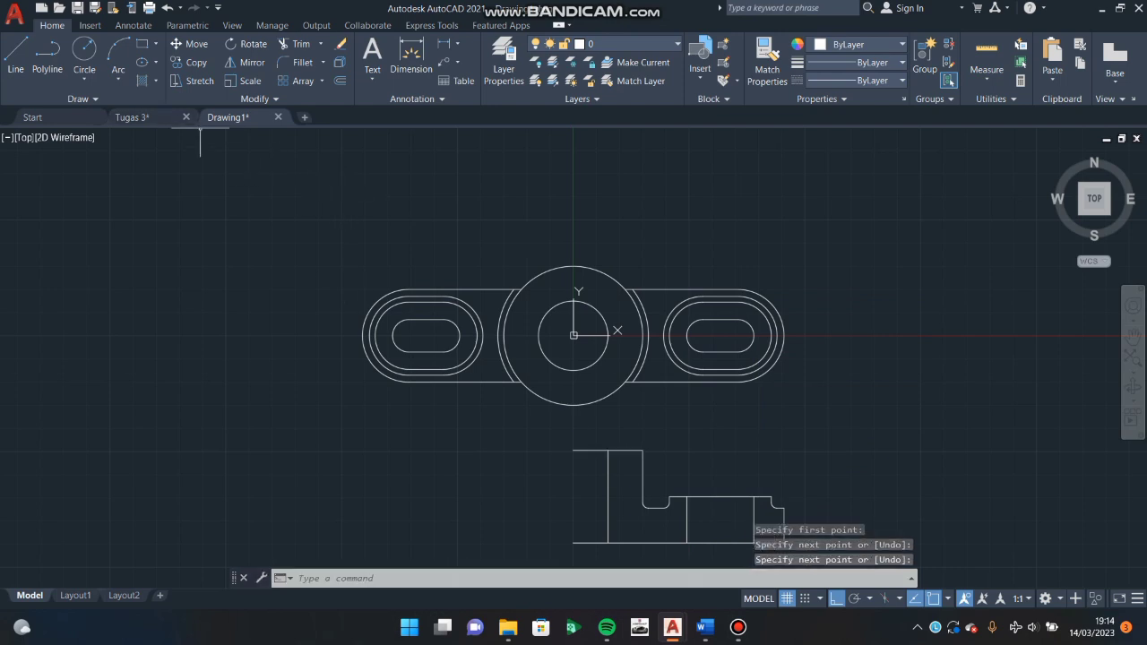
# Fill the two solid section regions with ANSI31 diagonal hatching.
pyautogui.click(142, 81)
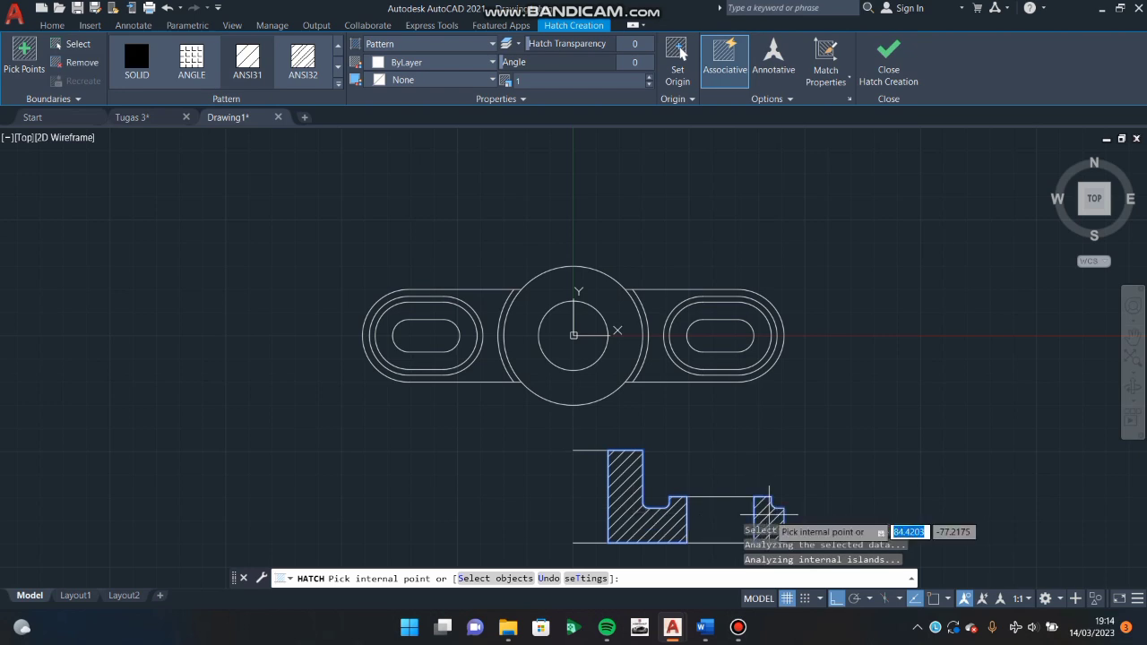
pyautogui.press('Return')
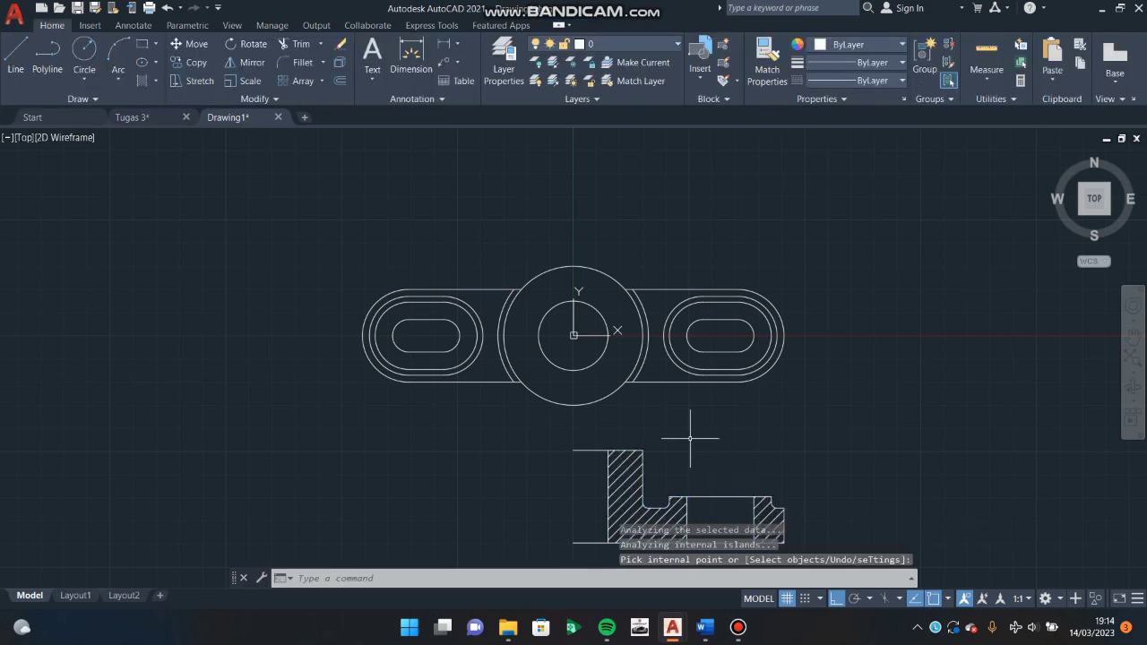
pyautogui.write('m')
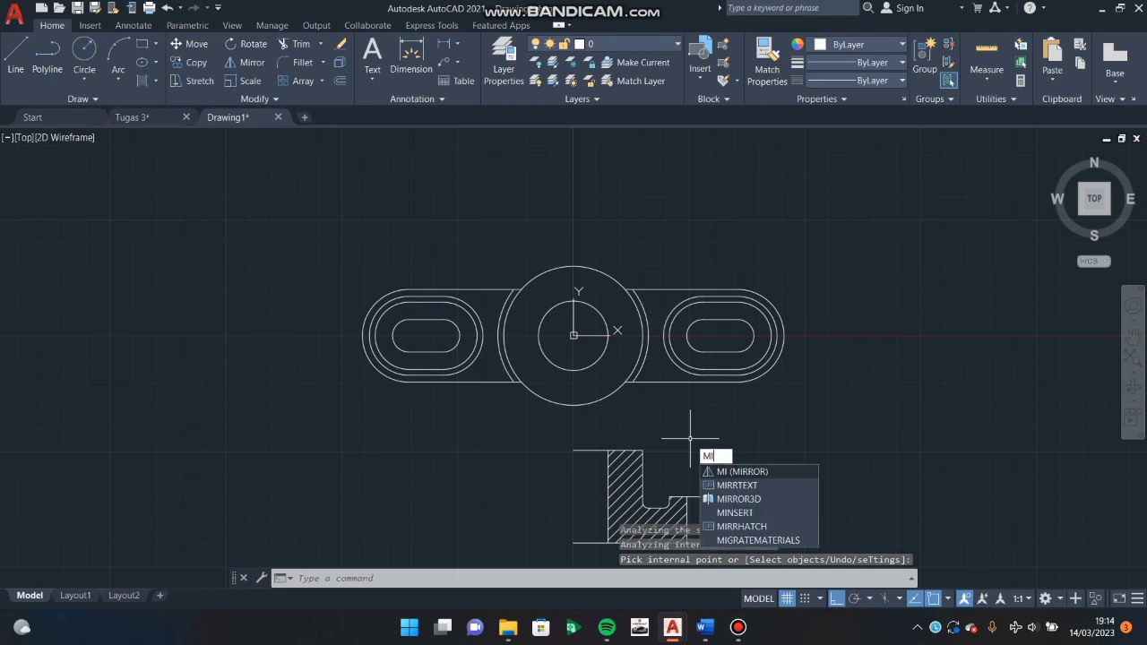
# Mirror the hatched half section and its profile lines about the left vertical edge, keeping the original.
pyautogui.press('Return')
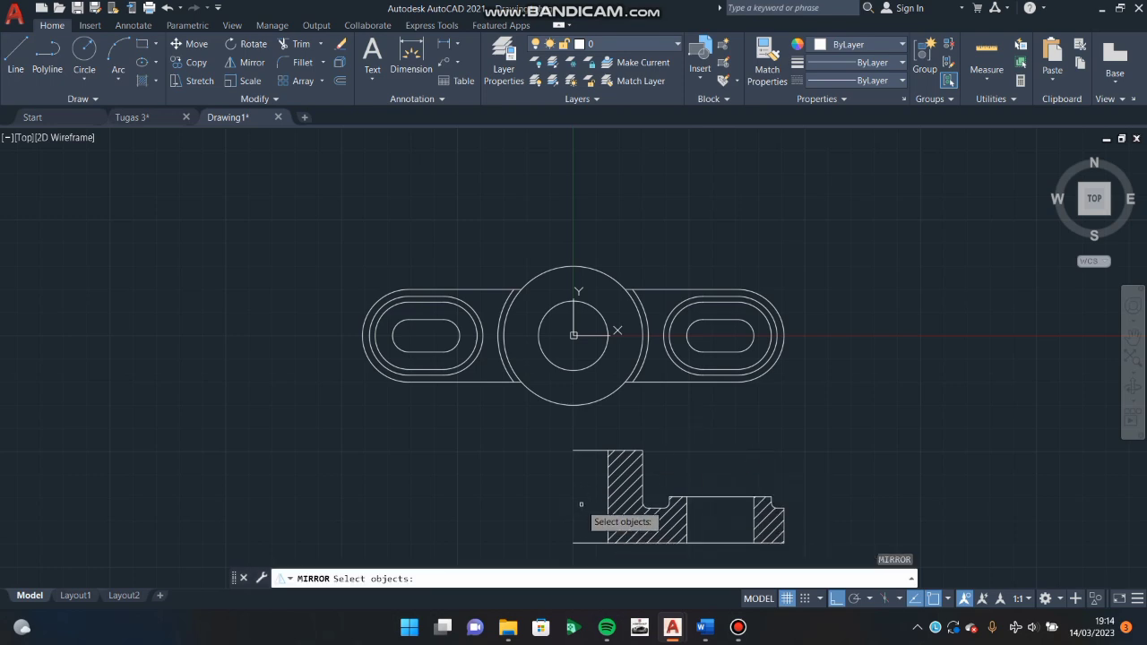
pyautogui.moveTo(689, 439)
pyautogui.mouseDown()
pyautogui.moveTo(732, 558)
pyautogui.moveTo(818, 523)
pyautogui.mouseUp()
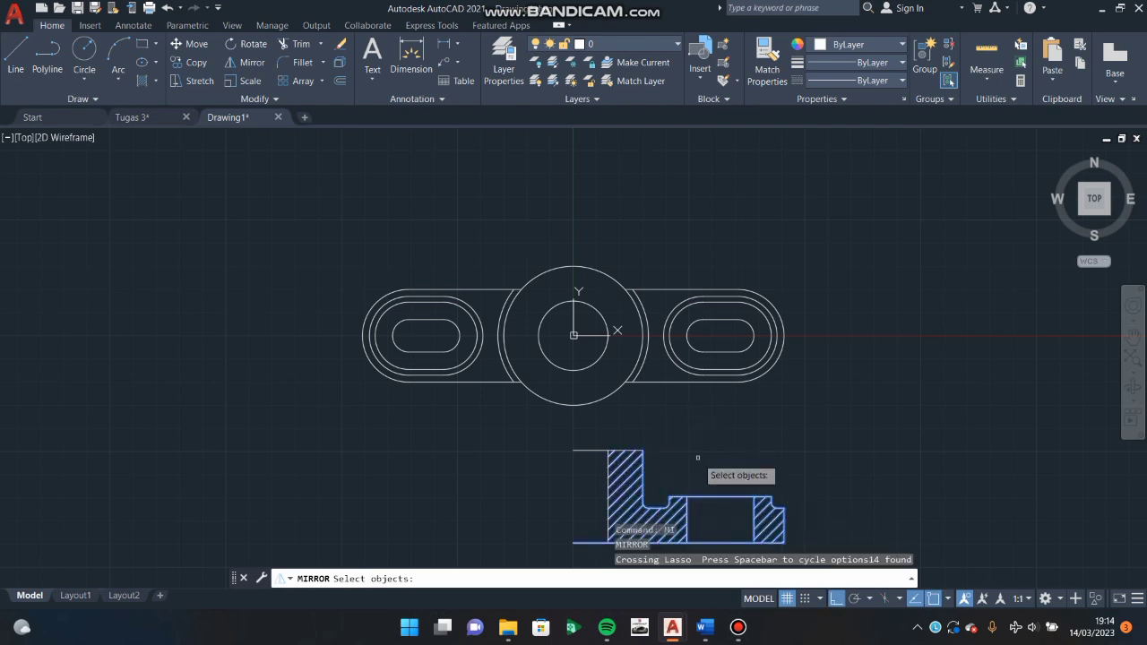
pyautogui.click(604, 443)
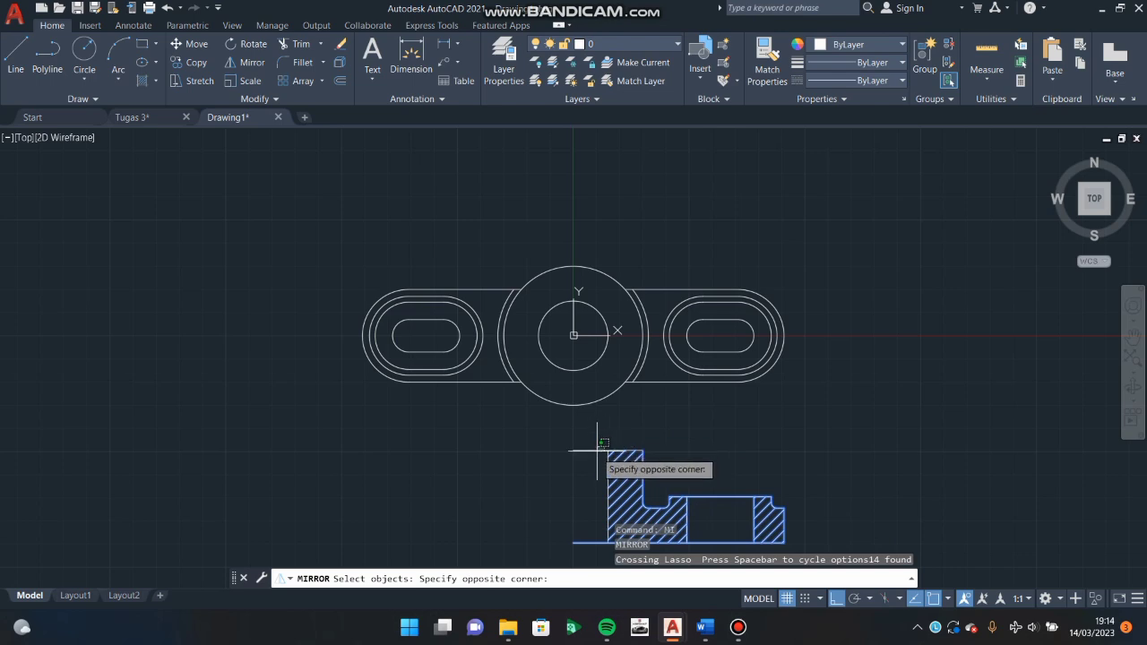
pyautogui.click(597, 451)
pyautogui.press('Return')
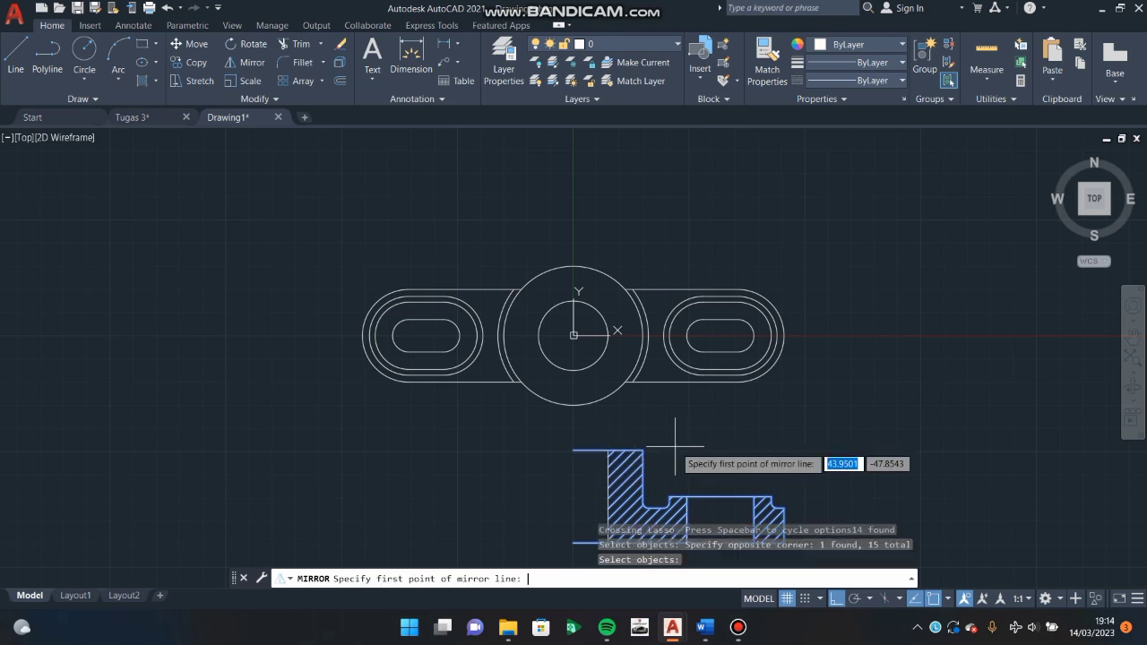
pyautogui.click(574, 543)
pyautogui.click(574, 450)
pyautogui.press('Down')
pyautogui.press('Return')
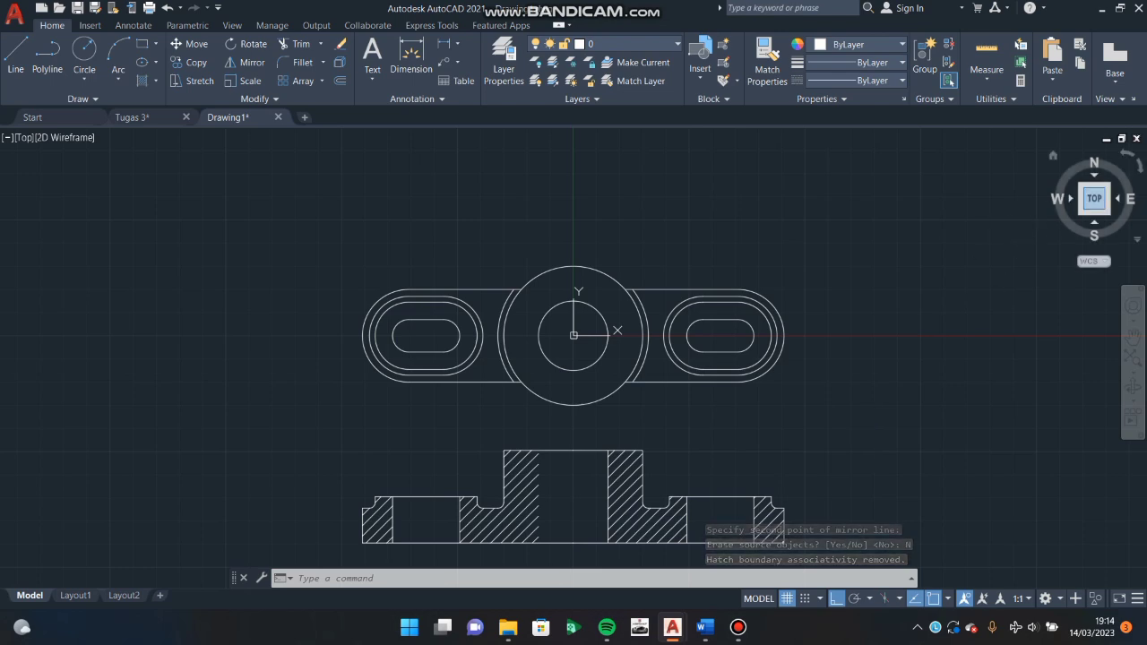
pyautogui.click(1094, 199)
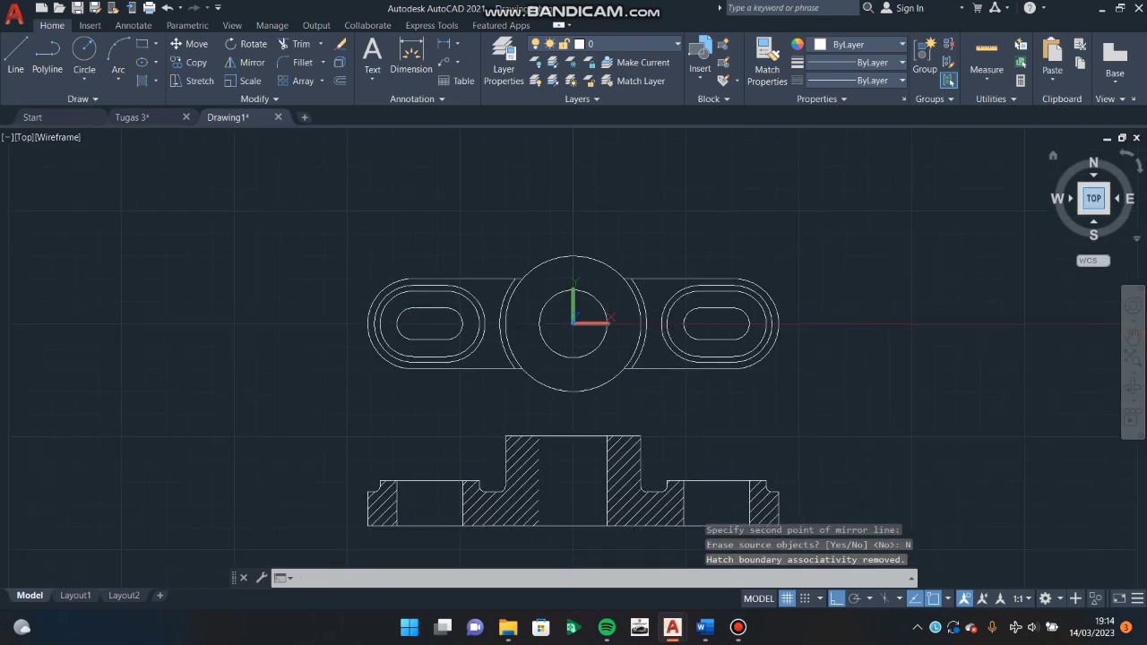
# Clear a stray selection and start the side view's outline at a corner right of the front view.
pyautogui.click(811, 441)
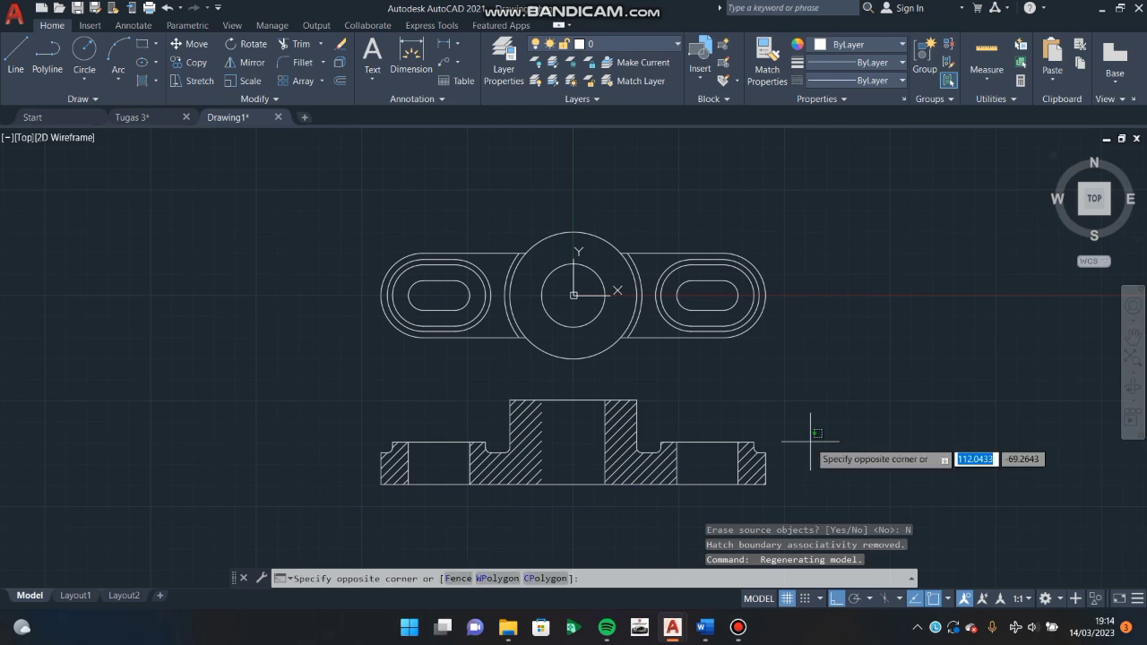
pyautogui.press('BackSpace')
pyautogui.press('Return')
pyautogui.click(810, 441)
pyautogui.press('Return')
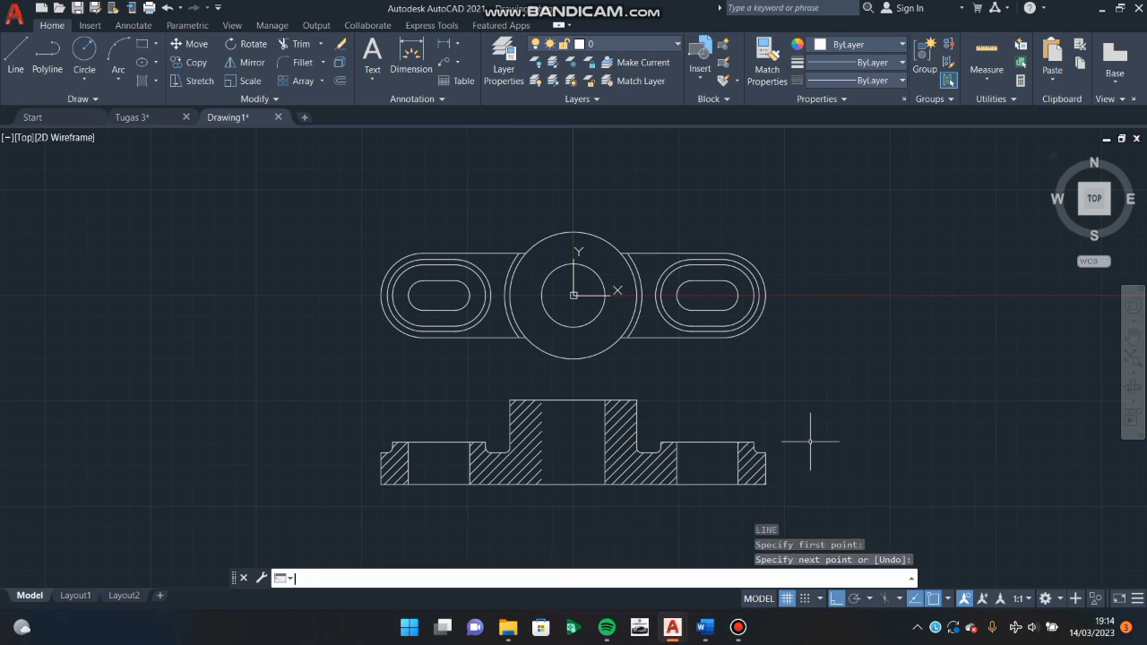
pyautogui.write('l')
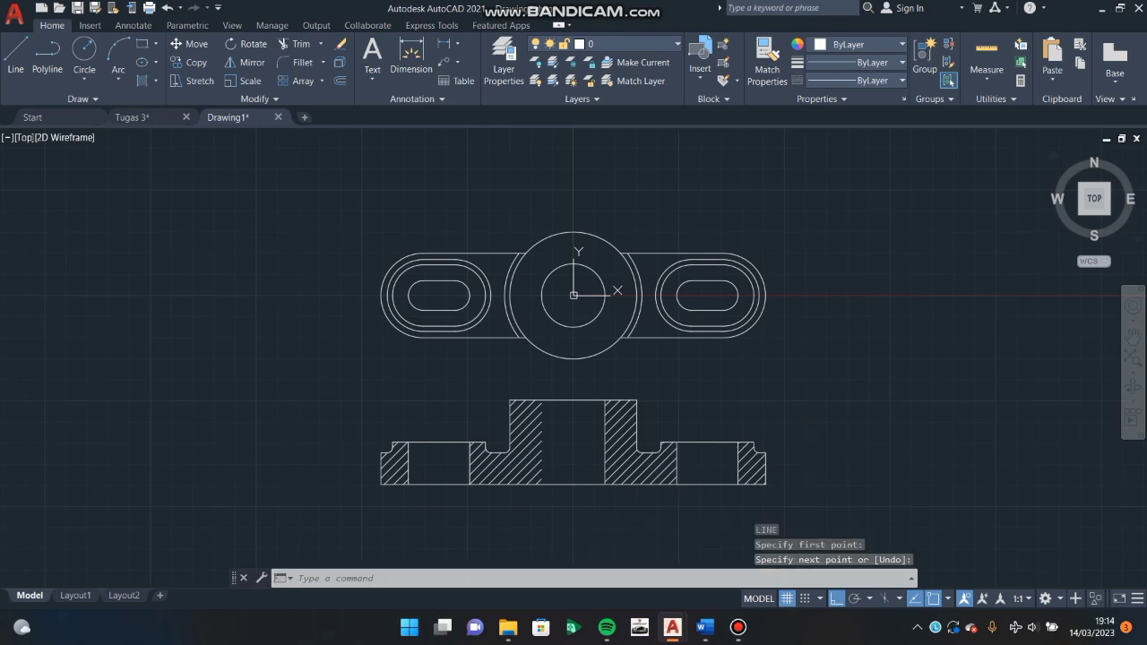
pyautogui.press('Return')
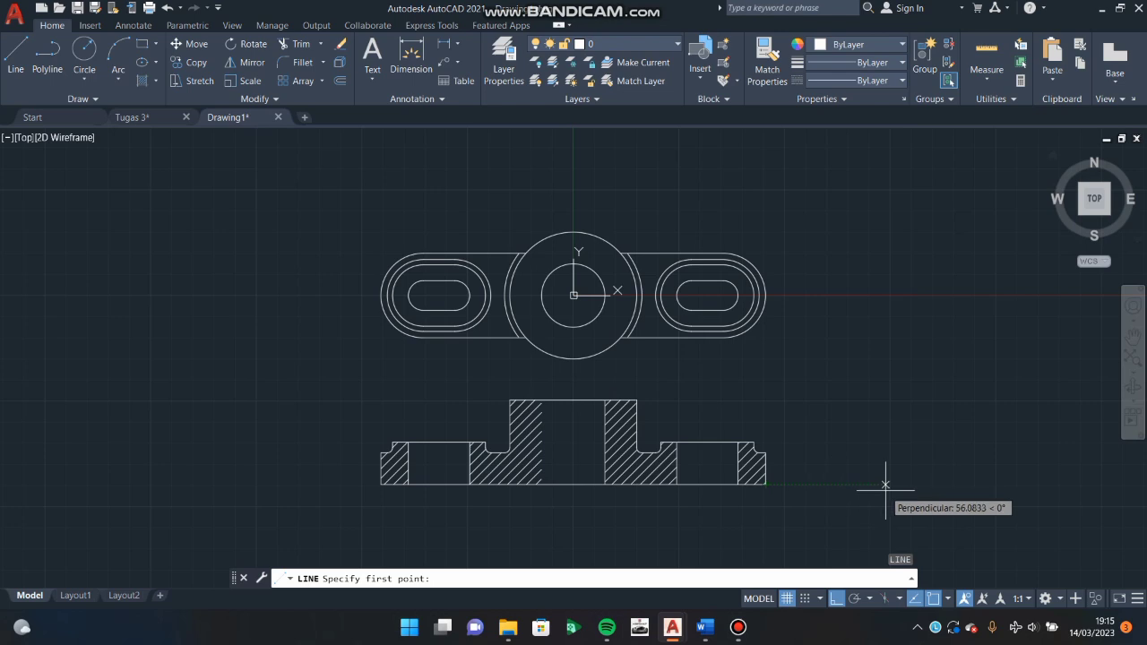
pyautogui.click(862, 485)
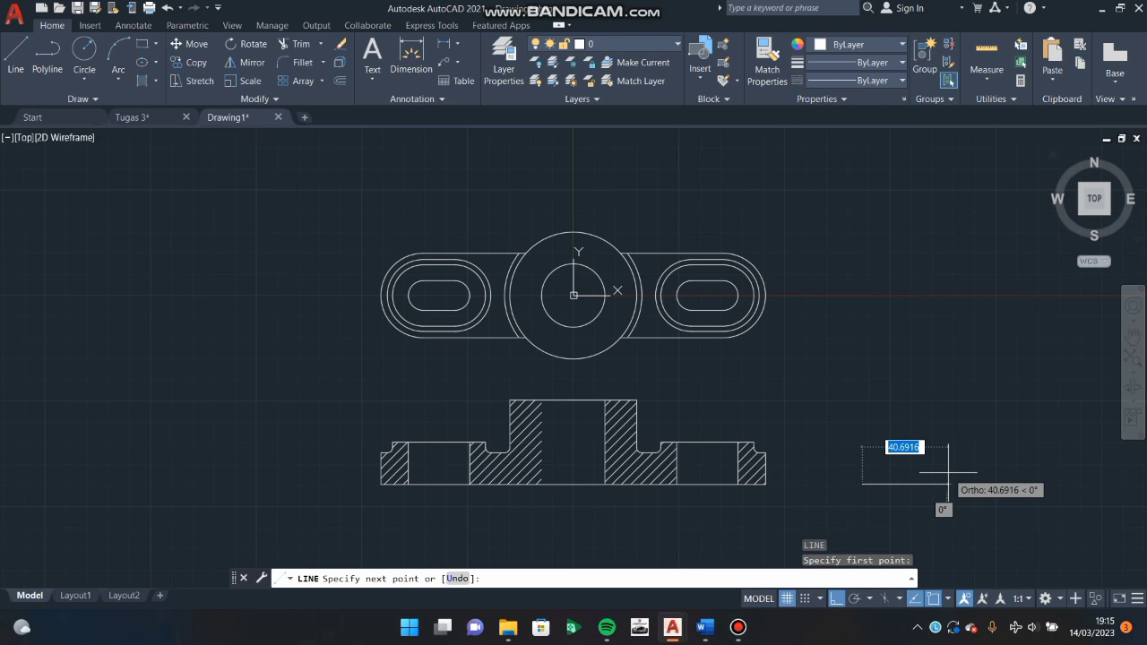
# Draw the 60 × 40 rectangle edges and close it back at the start corner.
pyautogui.write('60')
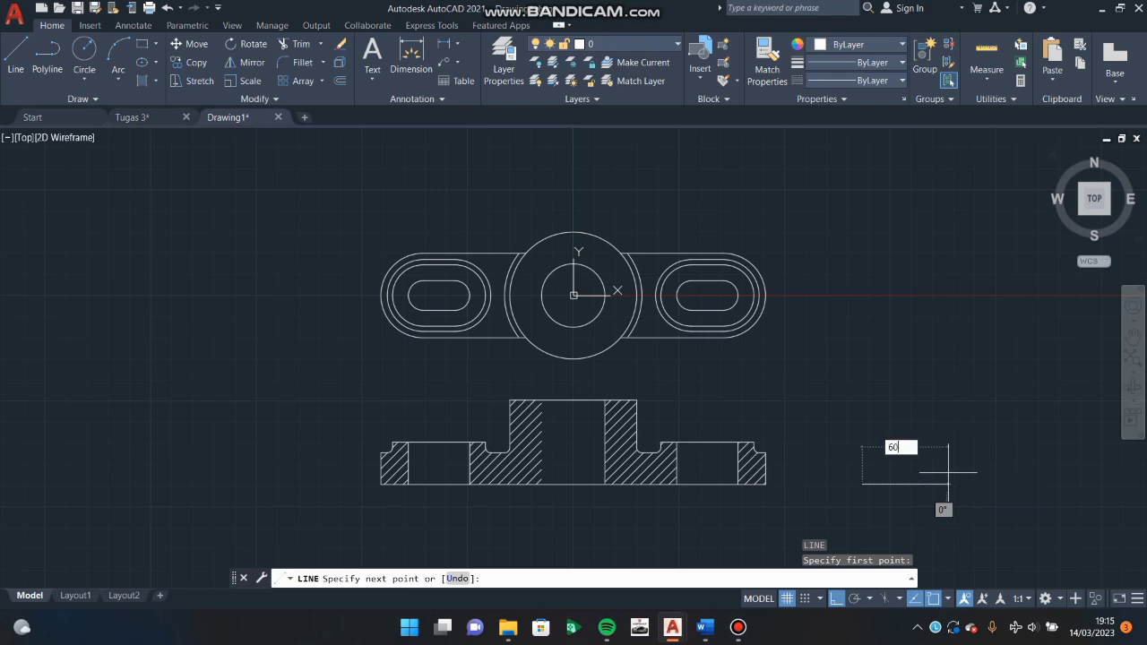
pyautogui.press('Return')
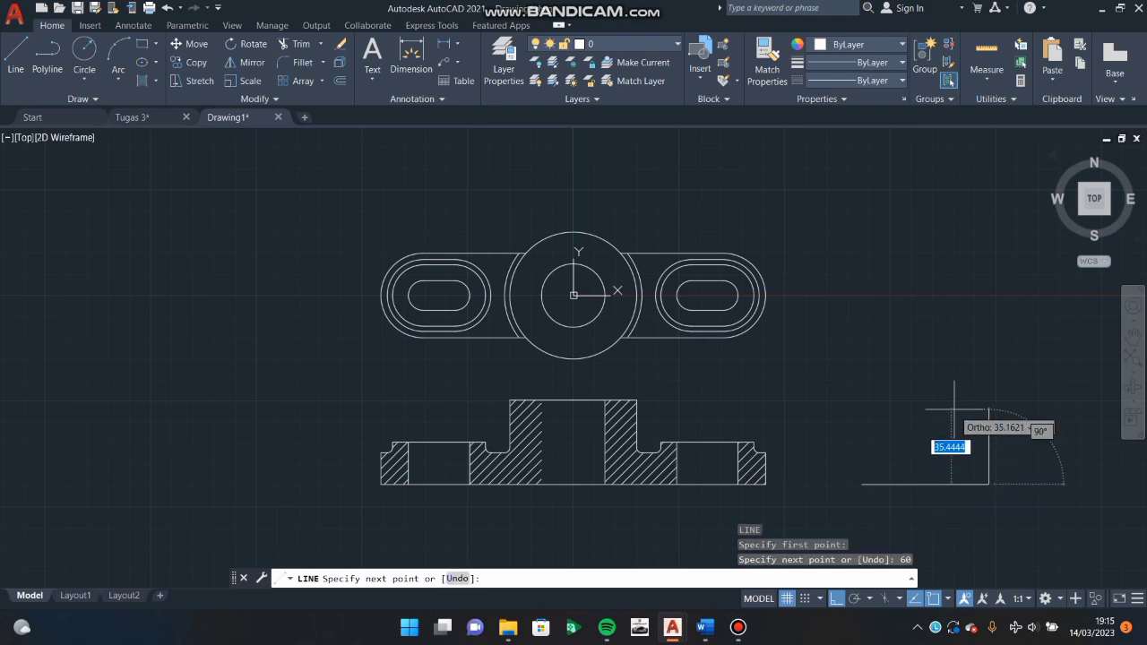
pyautogui.write('40')
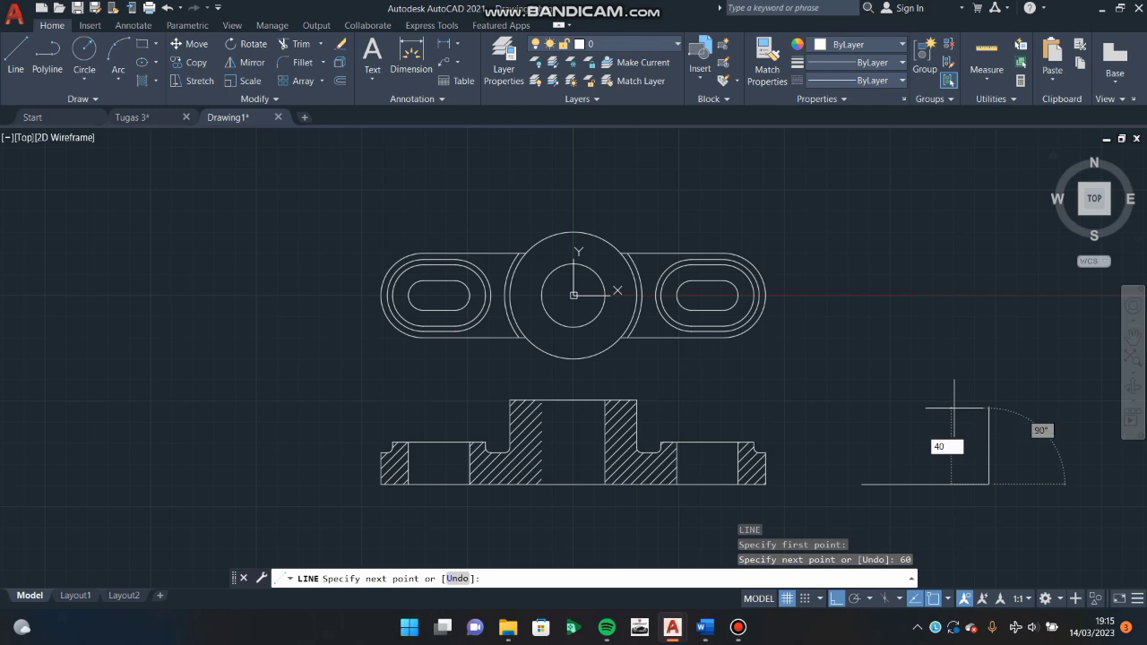
pyautogui.press('Return')
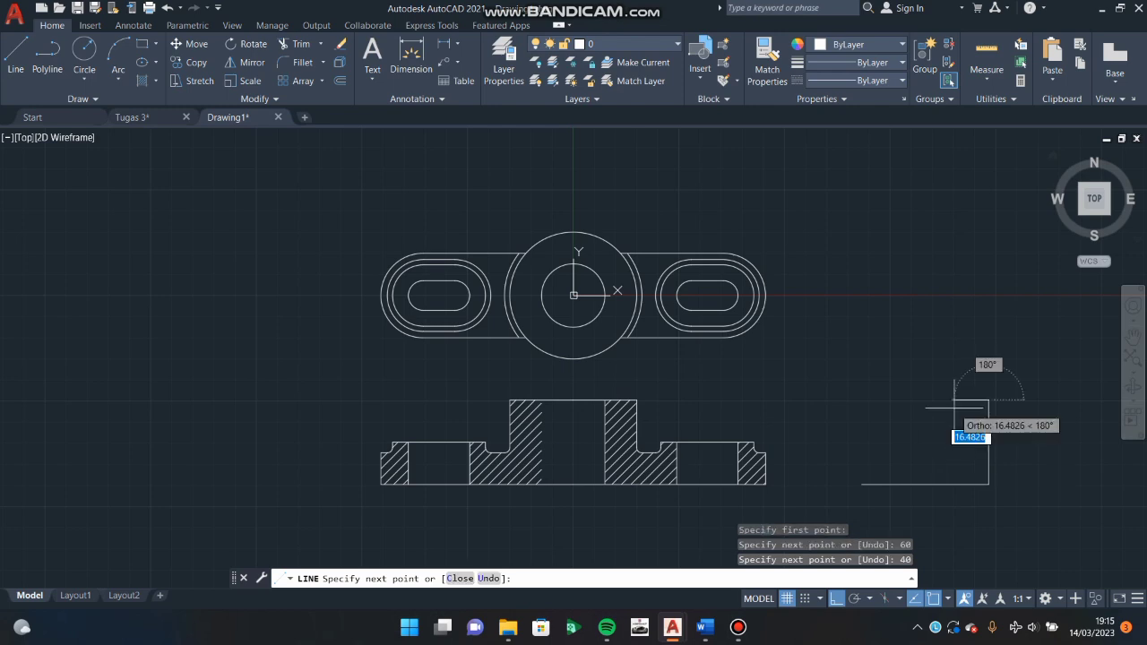
pyautogui.write('60')
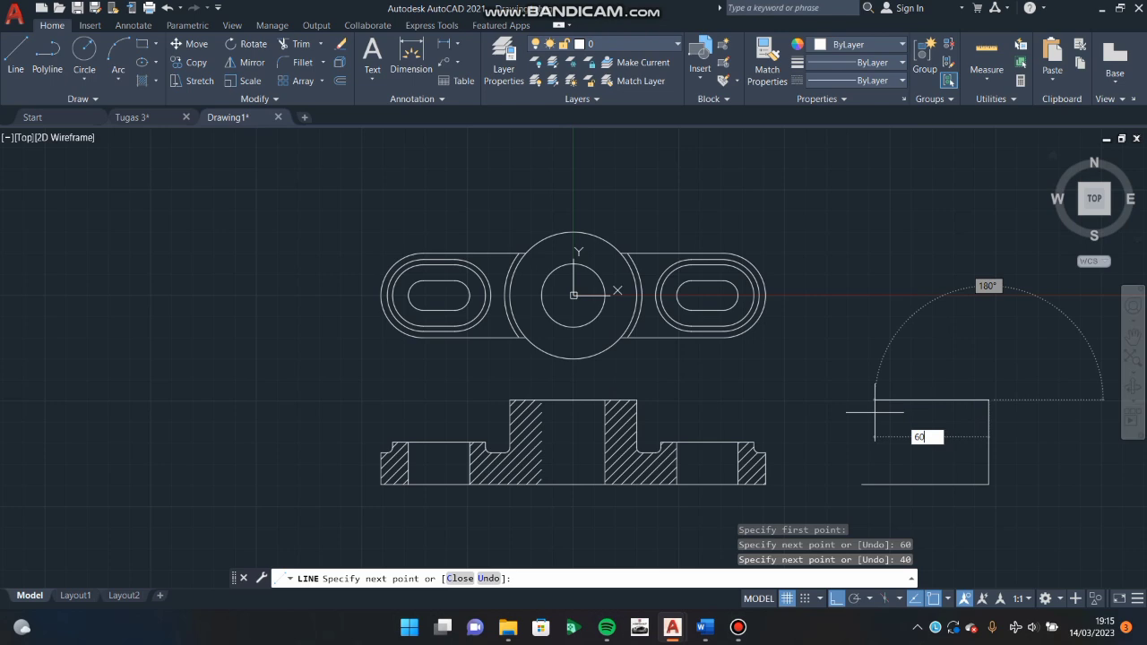
pyautogui.press('Return')
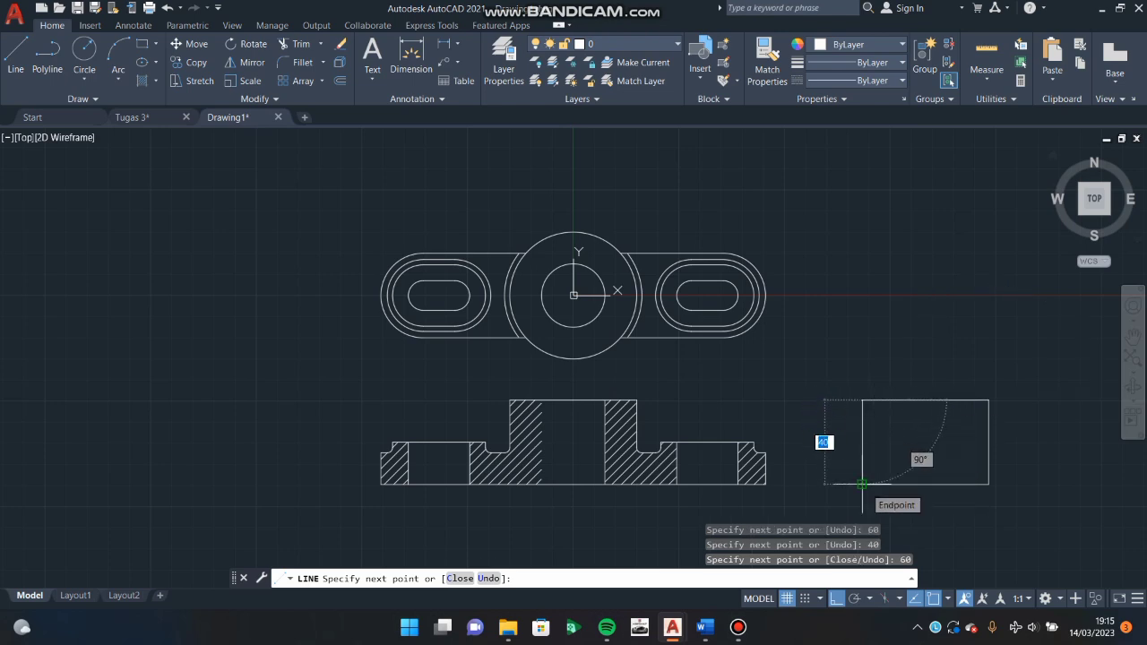
pyautogui.click(863, 484)
pyautogui.press('Escape')
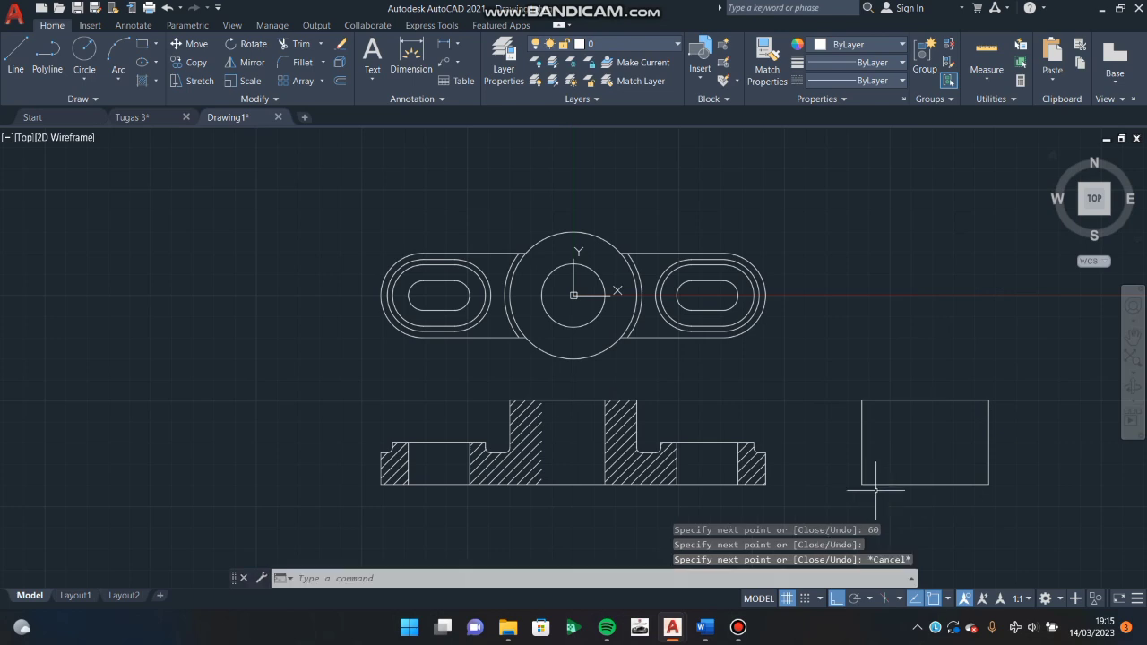
# Draw a 40-wide, 15-tall inner box on the base, starting 20 left of the bottom midpoint.
pyautogui.write('l')
pyautogui.press('Return')
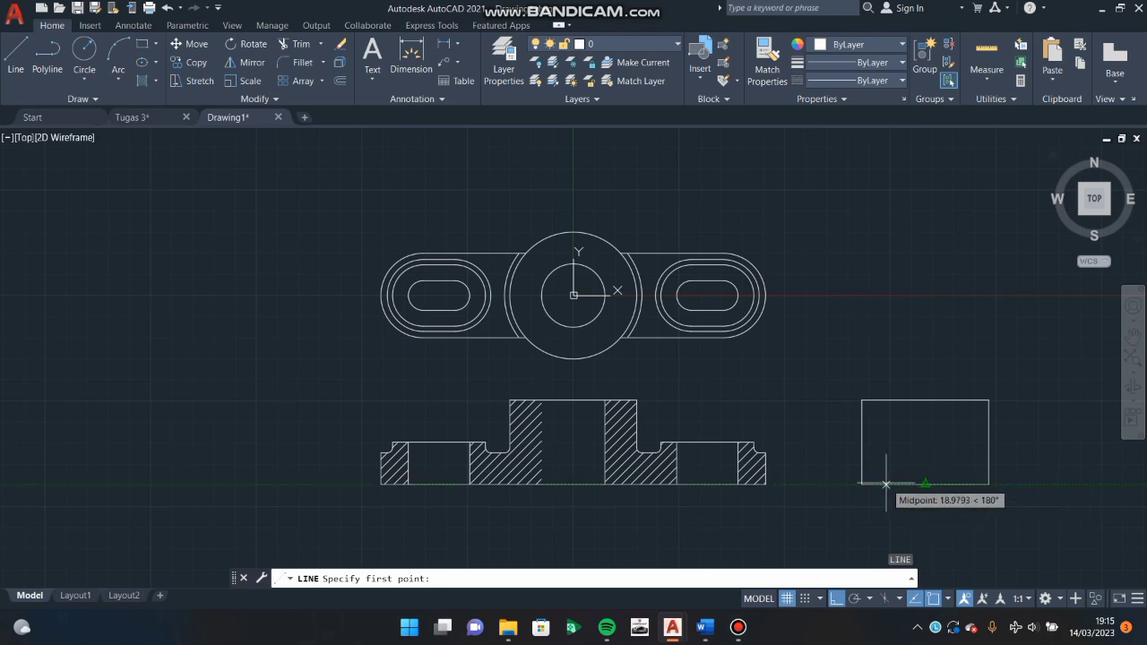
pyautogui.write('20')
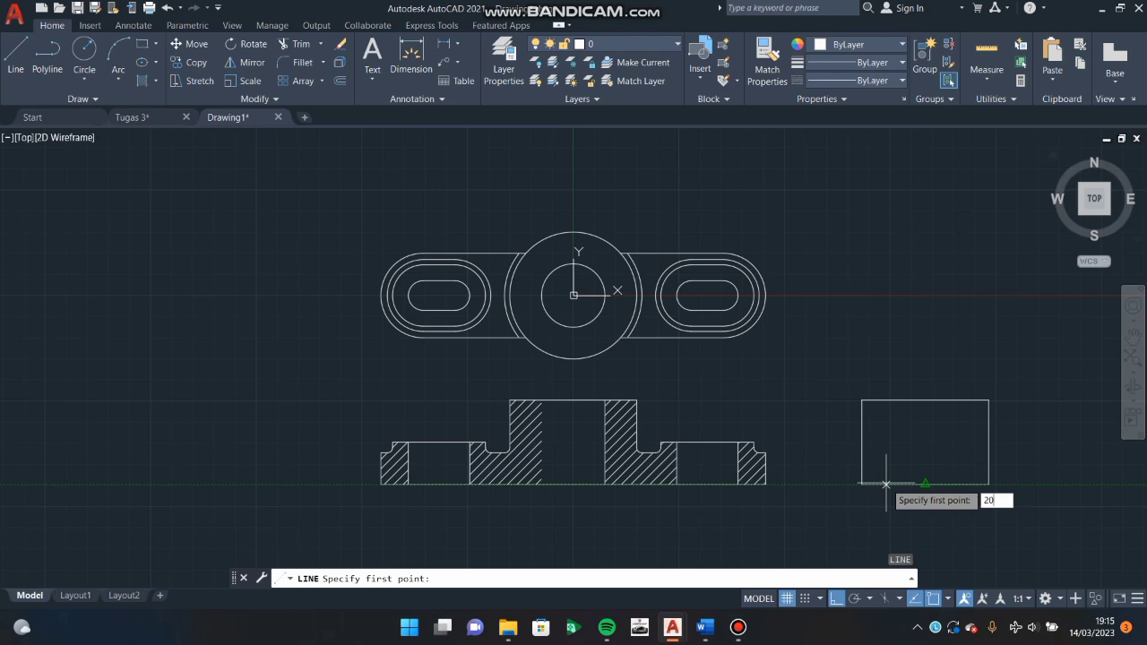
pyautogui.press('Return')
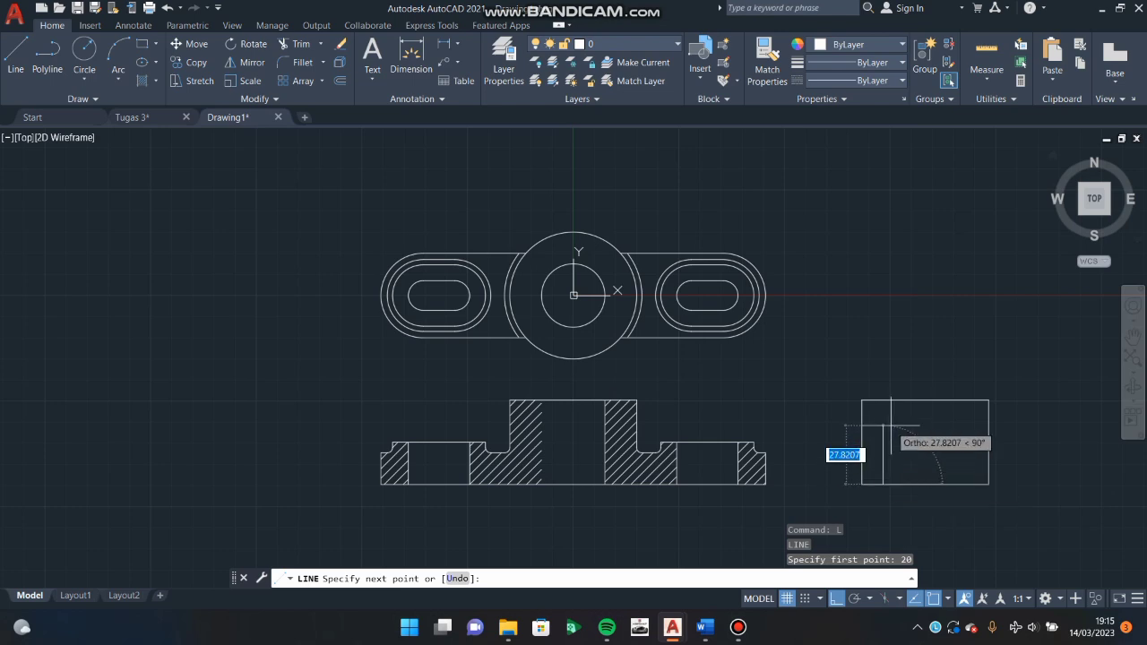
pyautogui.write('15')
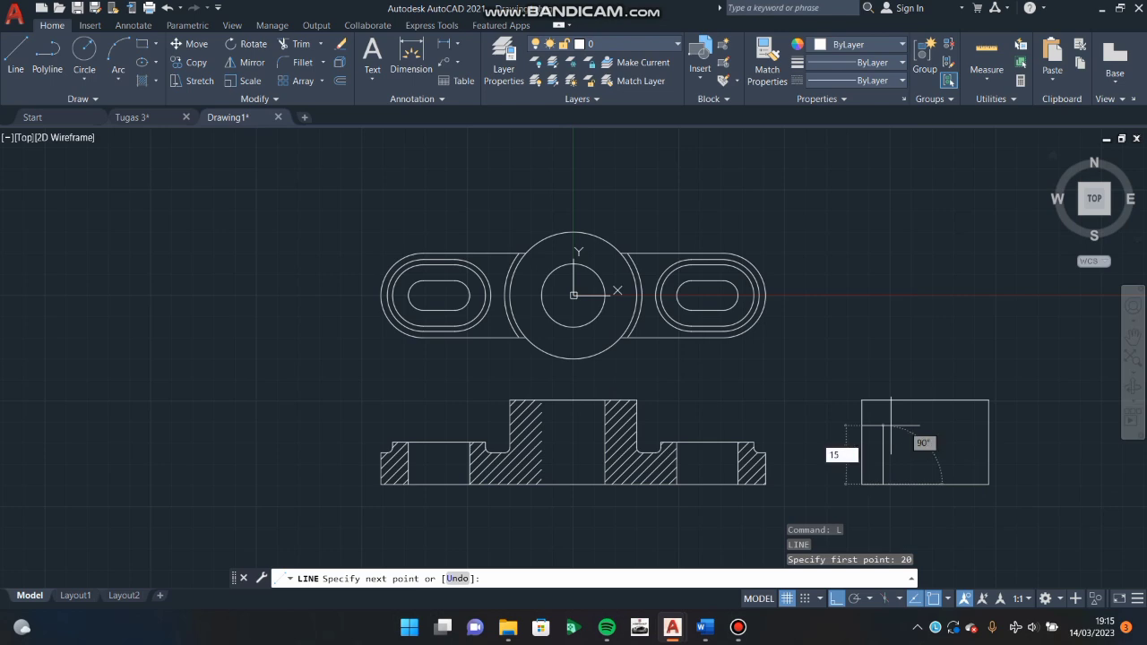
pyautogui.press('Return')
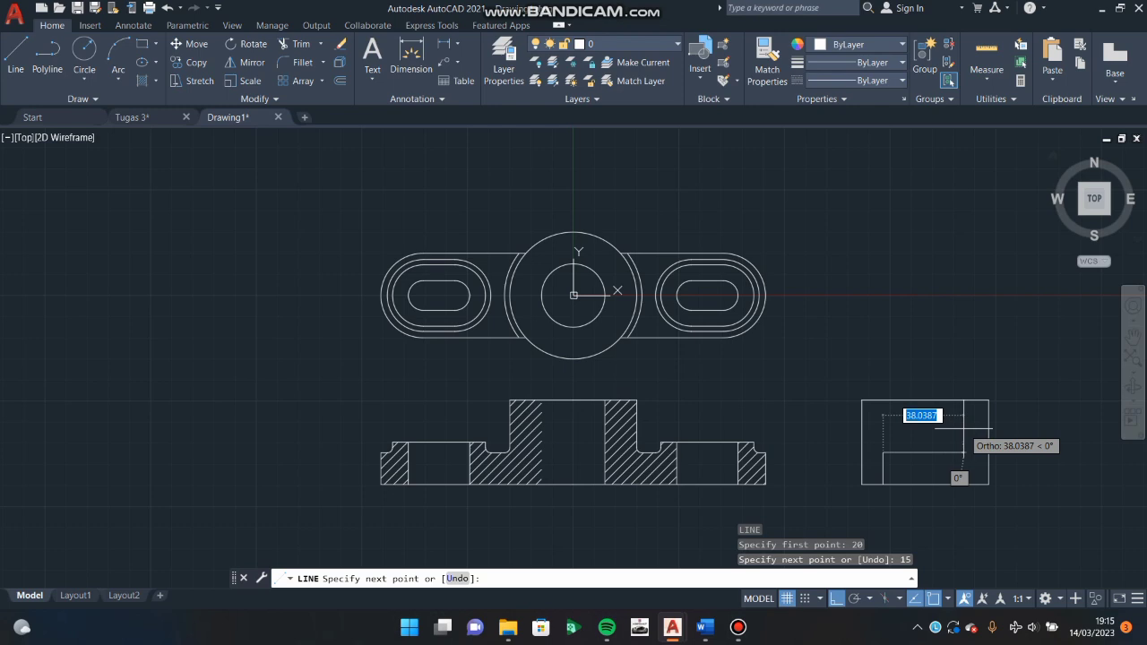
pyautogui.write('40')
pyautogui.press('Return')
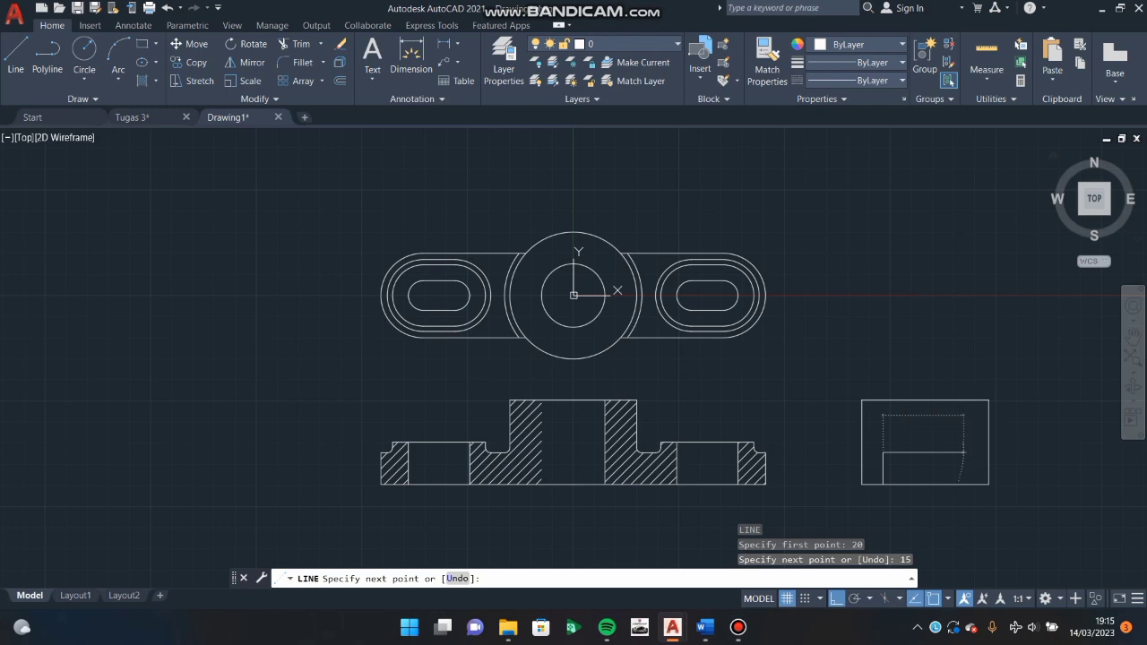
pyautogui.click(968, 485)
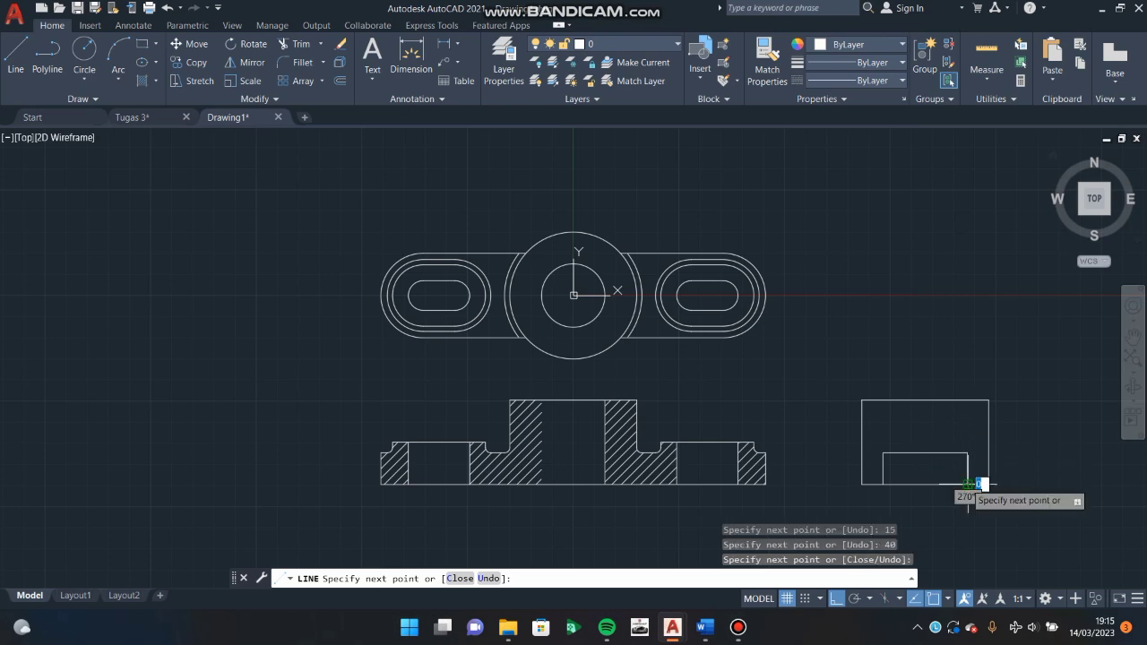
pyautogui.press('Escape')
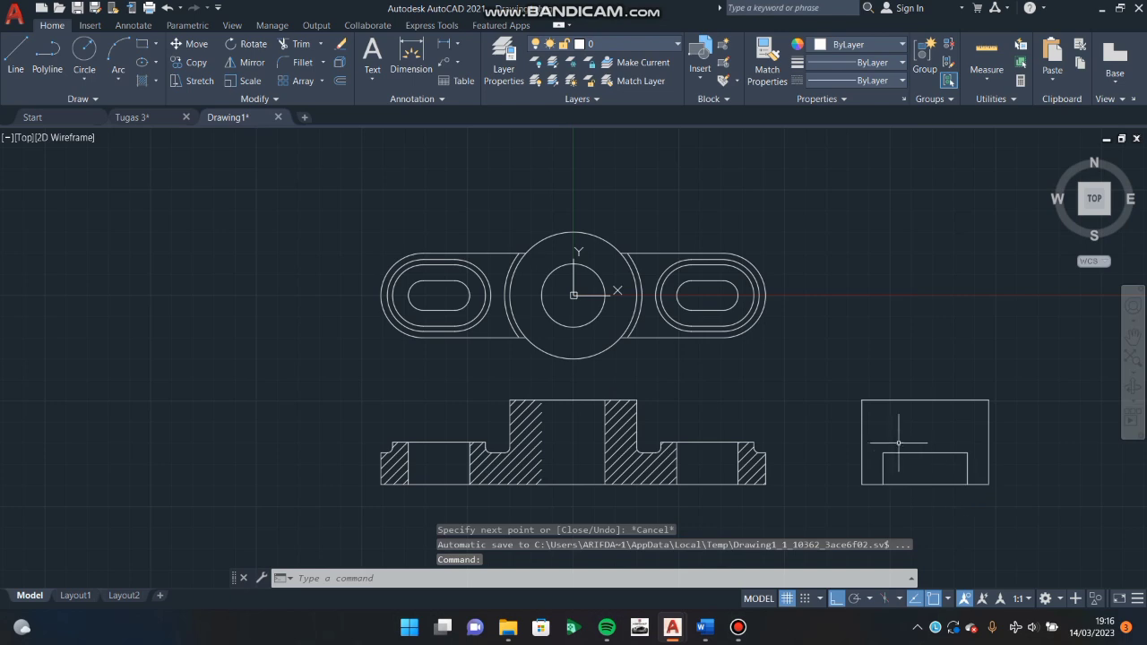
# Add a 30-wide, 5-tall step centred on top of the inner box.
pyautogui.write('l')
pyautogui.press('Return')
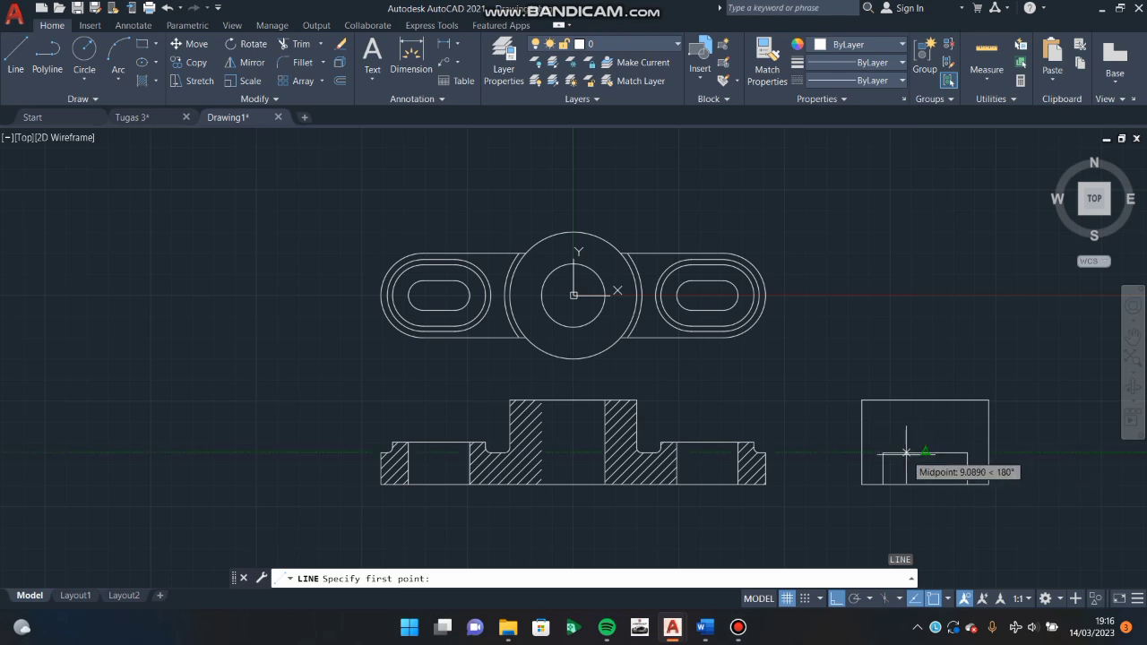
pyautogui.write('15')
pyautogui.press('Return')
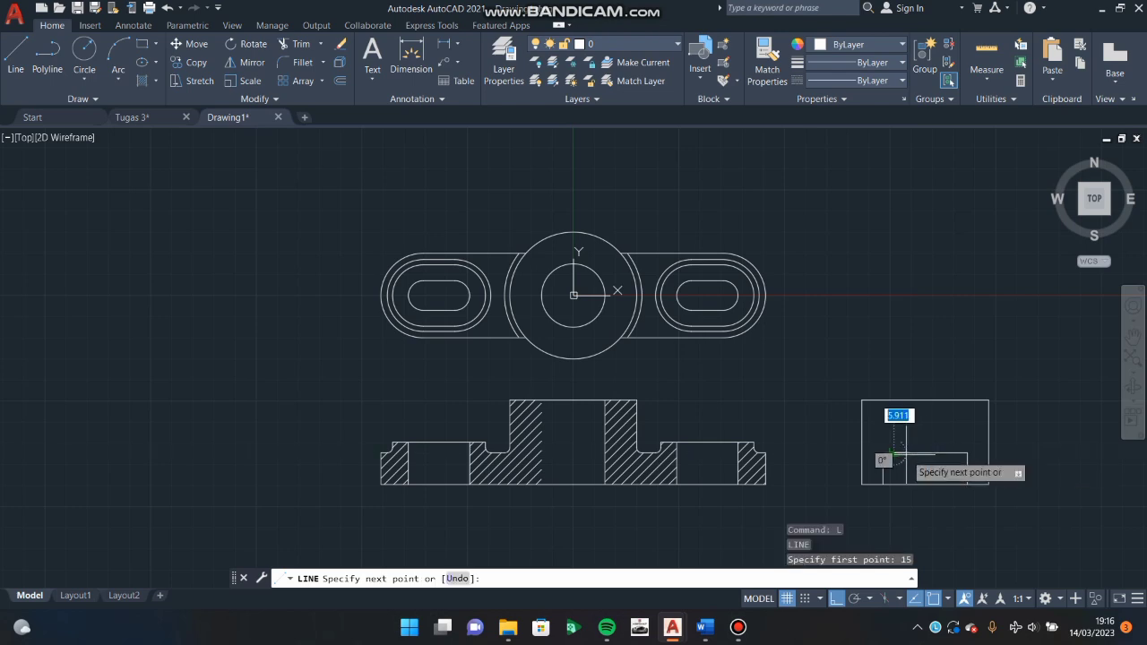
pyautogui.write('5')
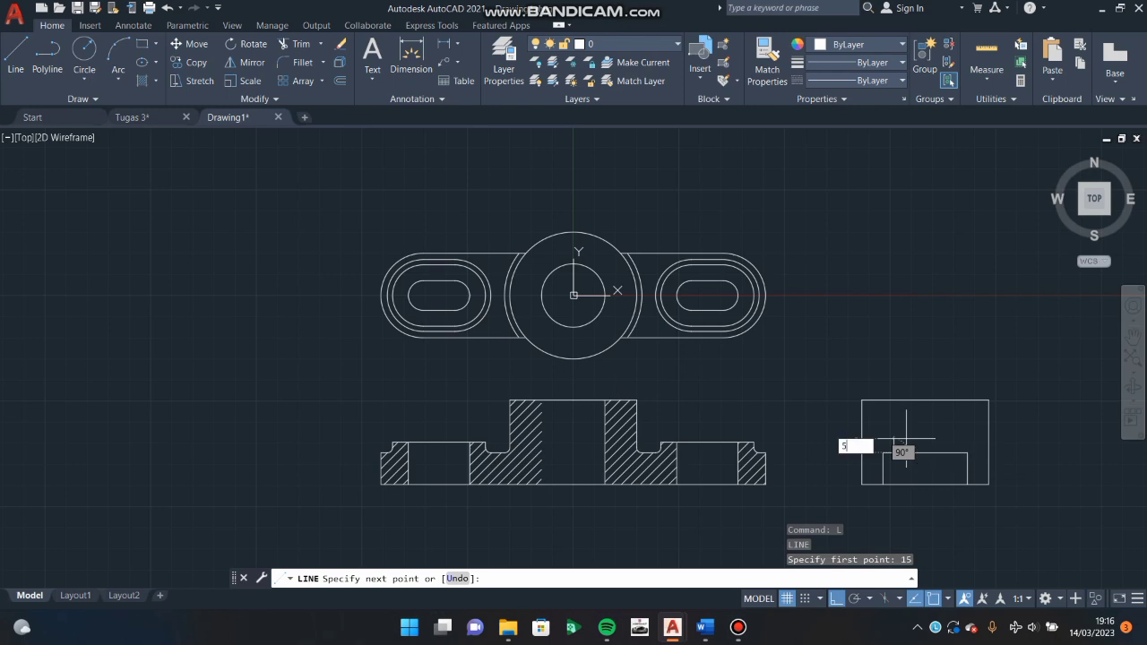
pyautogui.press('Return')
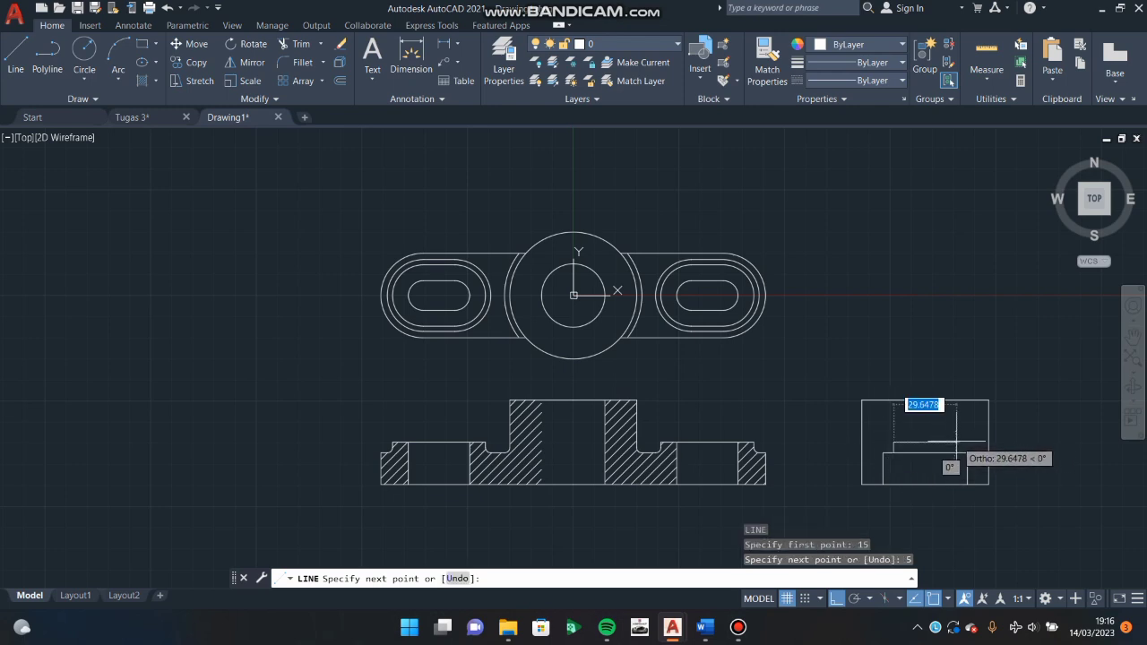
pyautogui.write('30')
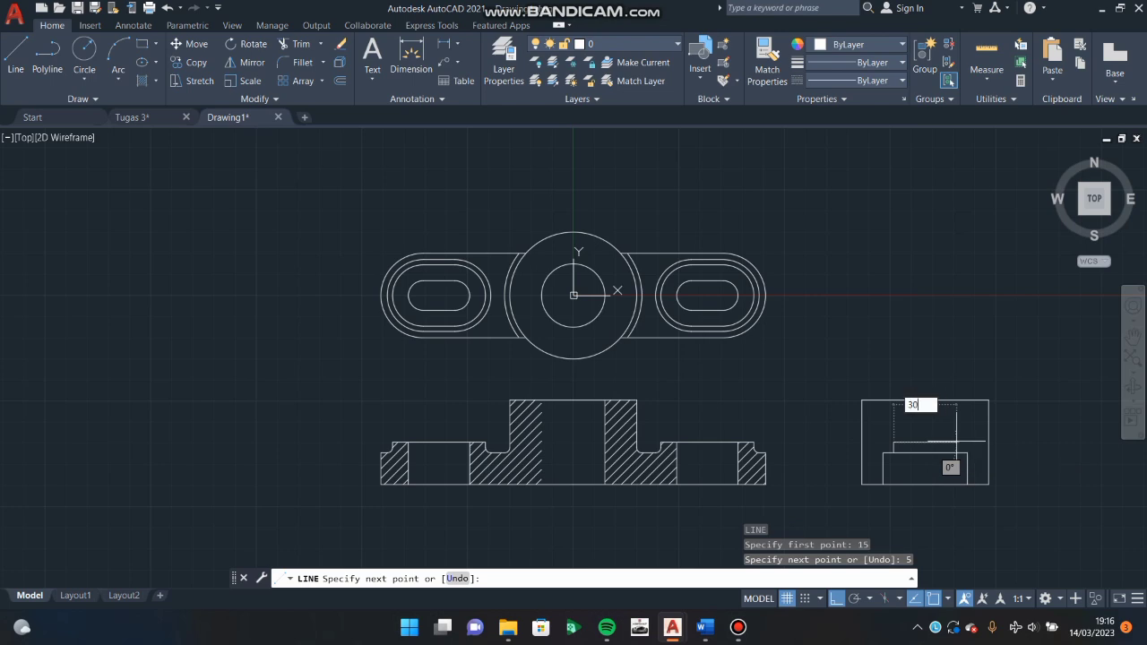
pyautogui.press('Return')
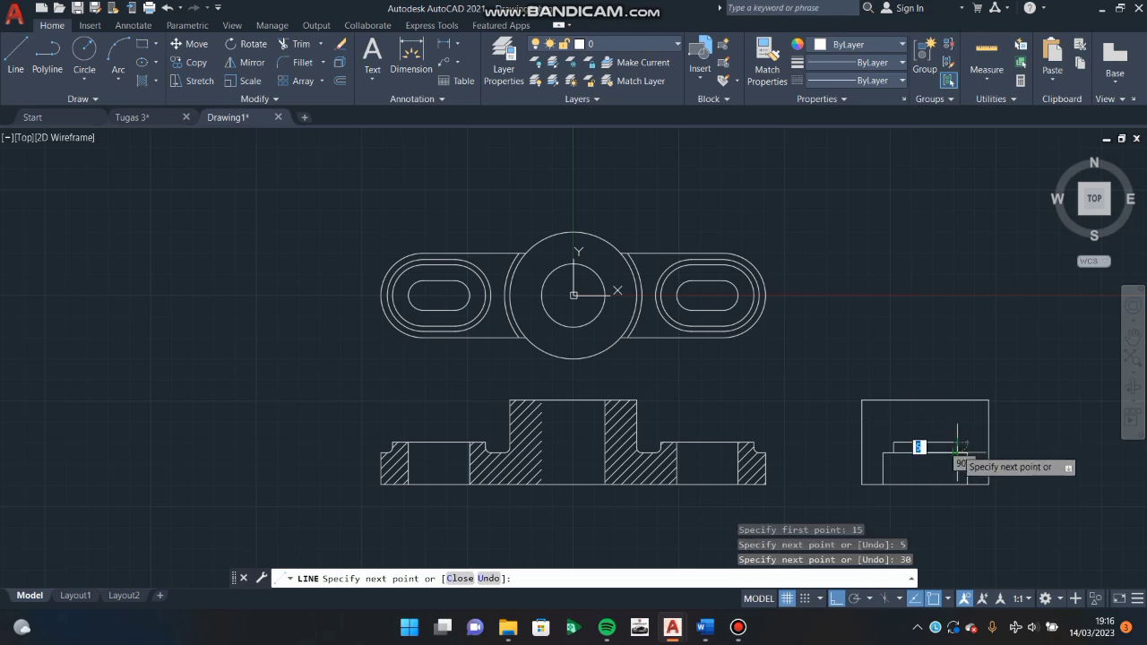
pyautogui.write('5')
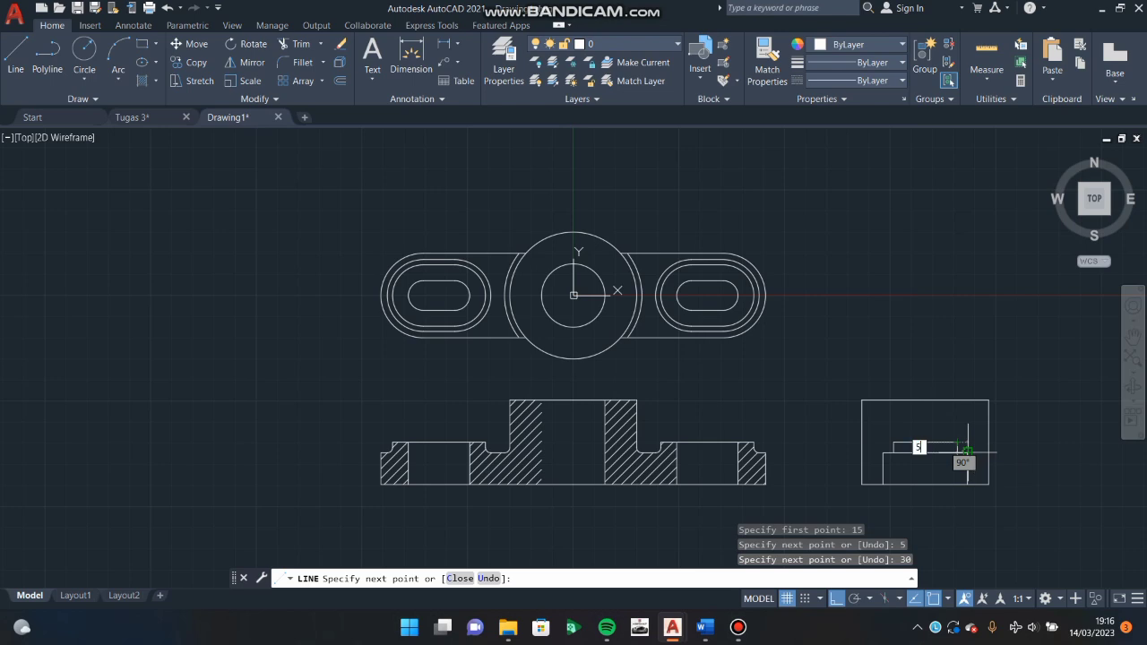
pyautogui.press('Return')
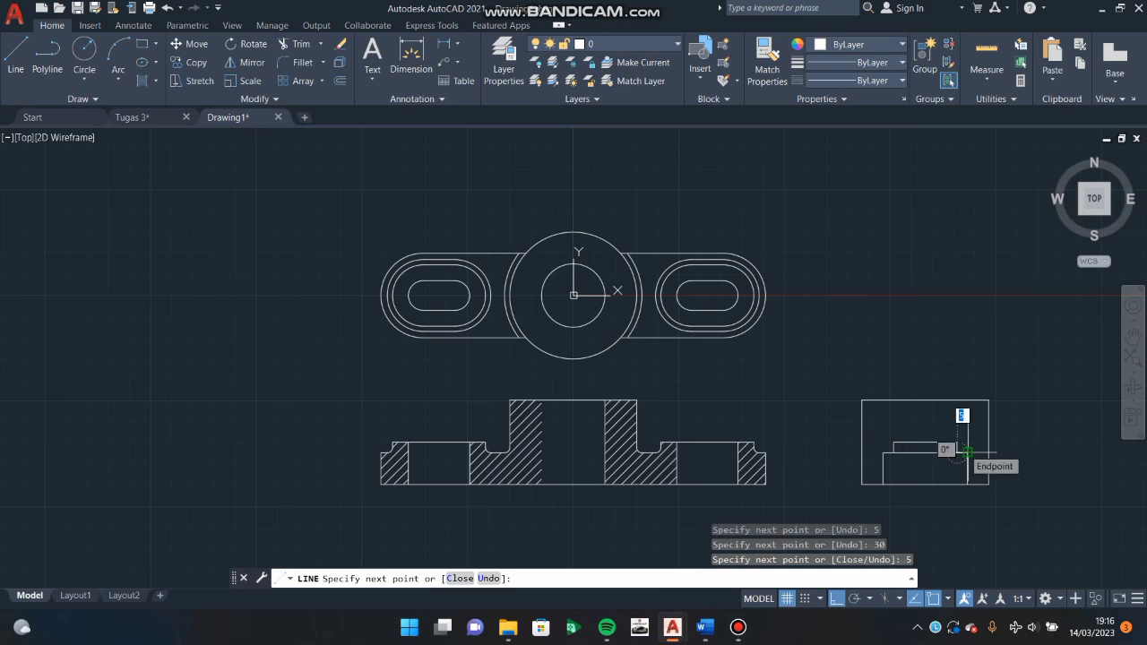
pyautogui.press('Escape')
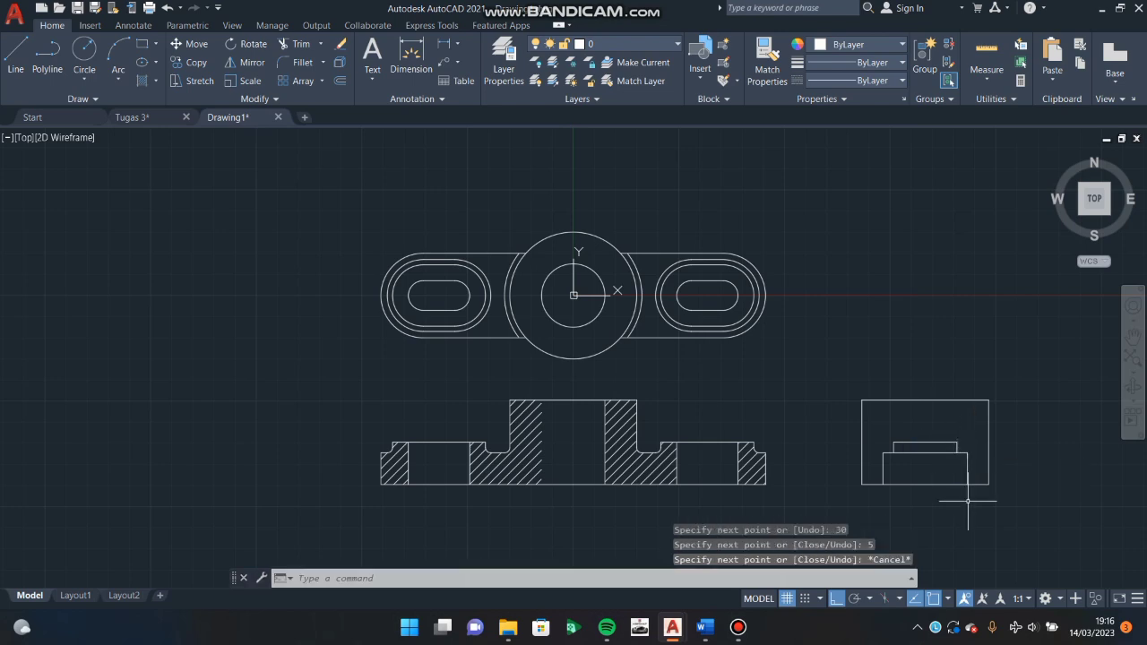
# Draw a vertical line from the step up to the side view's top edge.
pyautogui.rightClick(974, 524)
pyautogui.click(995, 534)
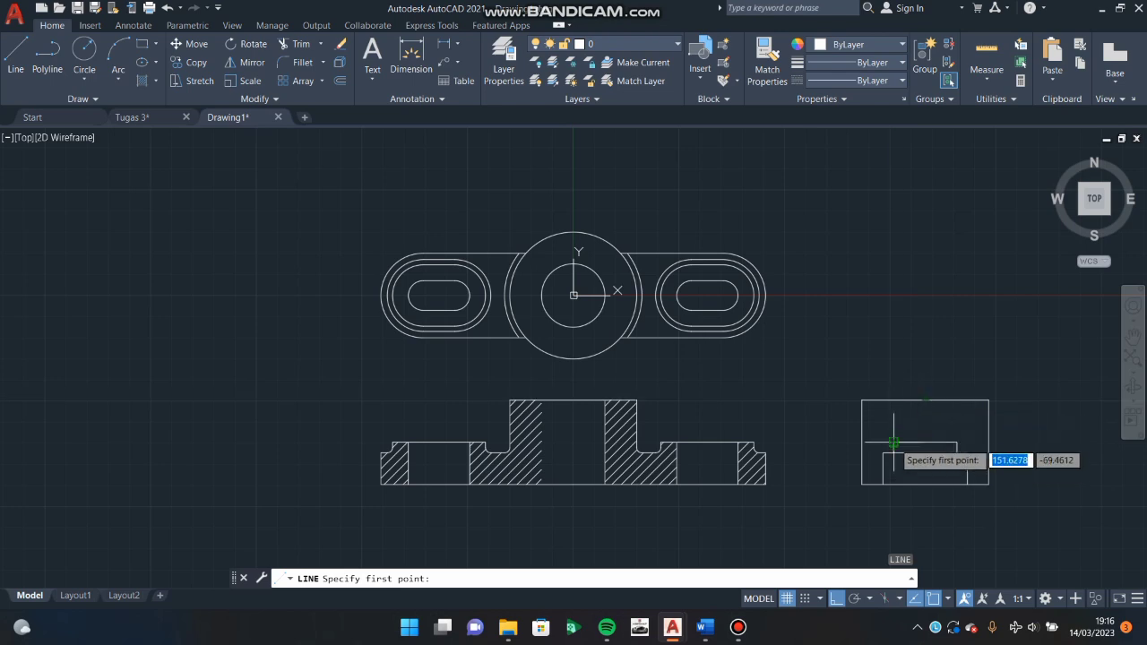
pyautogui.click(894, 443)
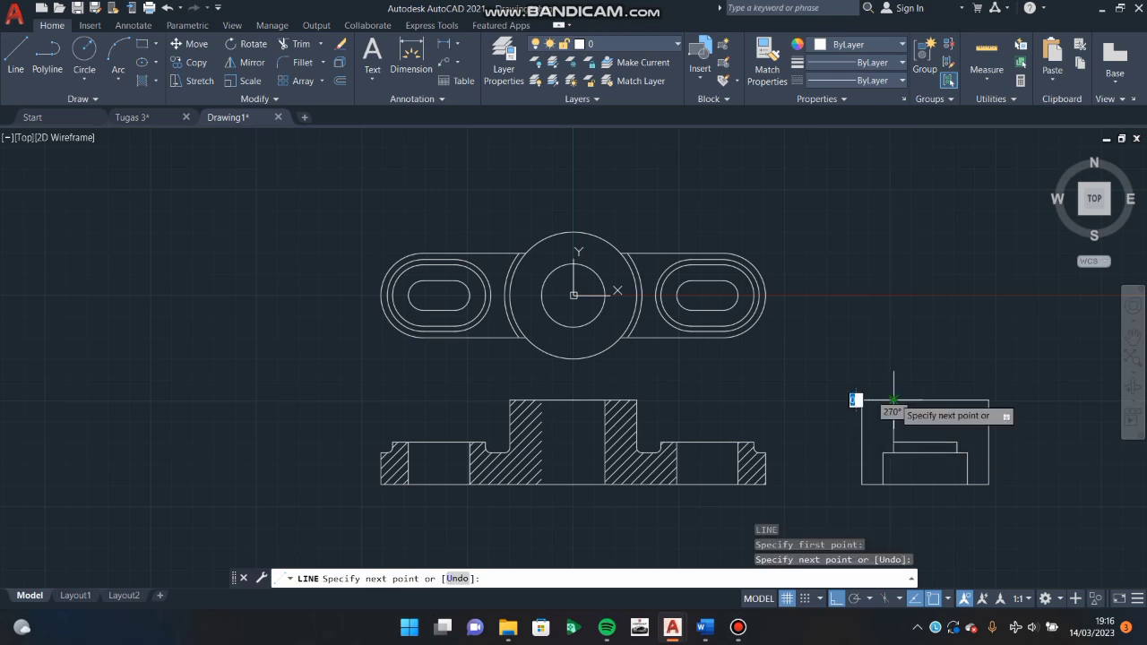
pyautogui.click(894, 400)
pyautogui.press('Escape')
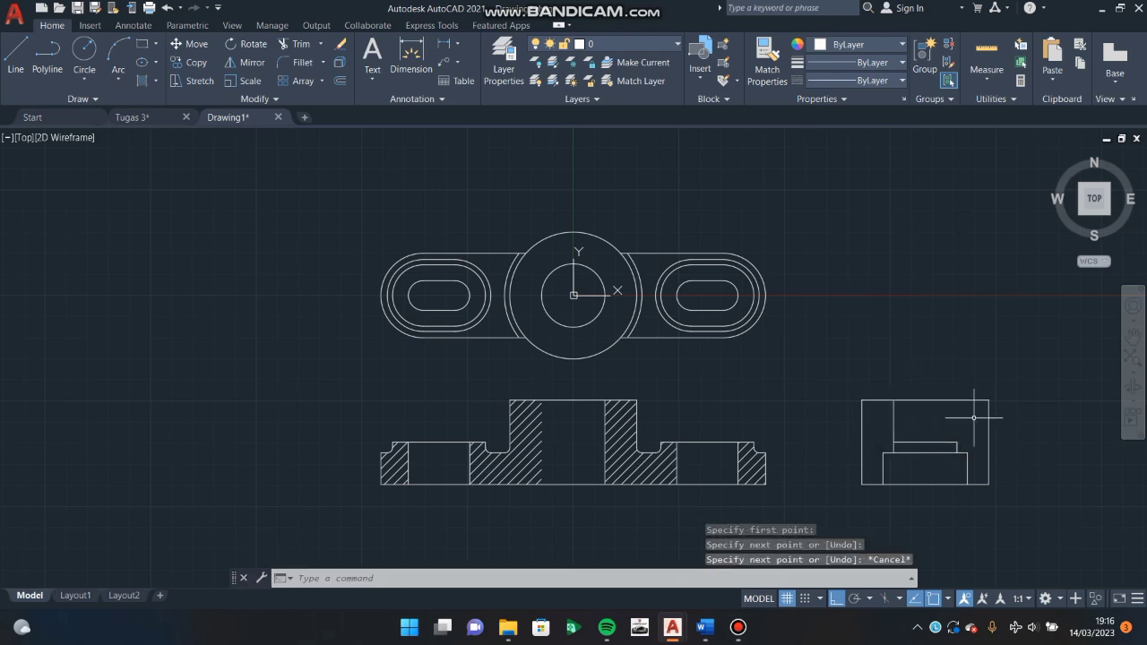
pyautogui.press('Return')
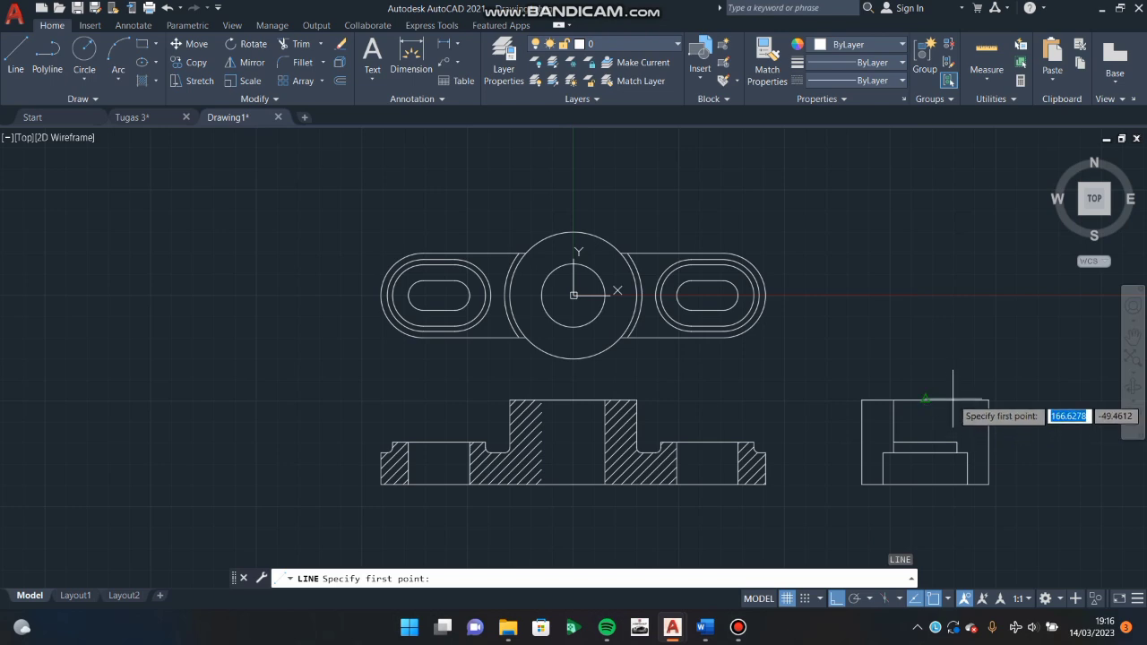
pyautogui.click(955, 400)
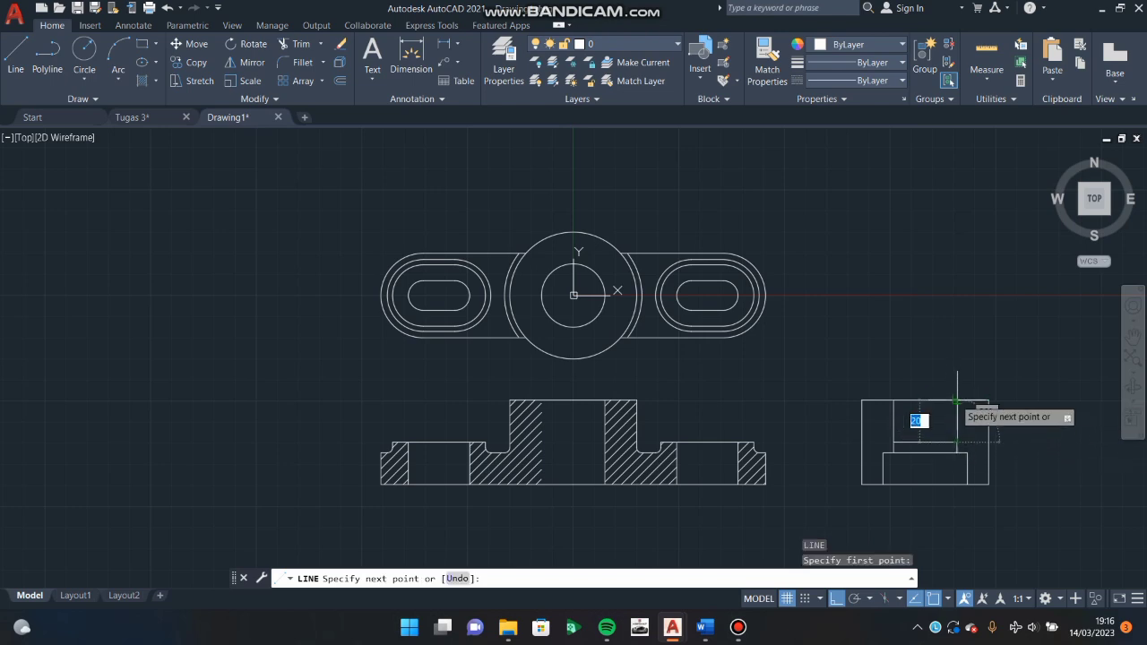
pyautogui.click(957, 399)
pyautogui.press('Escape')
# Draw two 20-unit vertical bore lines, each starting 7 units from the base midpoint.
pyautogui.rightClick(977, 529)
pyautogui.click(990, 542)
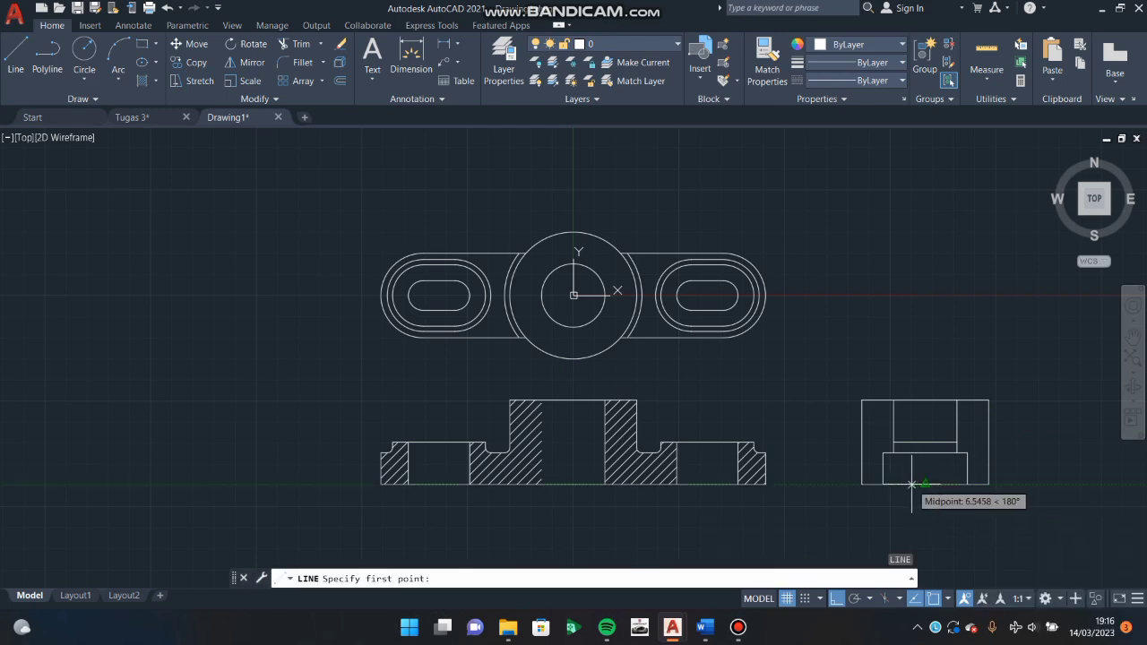
pyautogui.write('7')
pyautogui.press('Return')
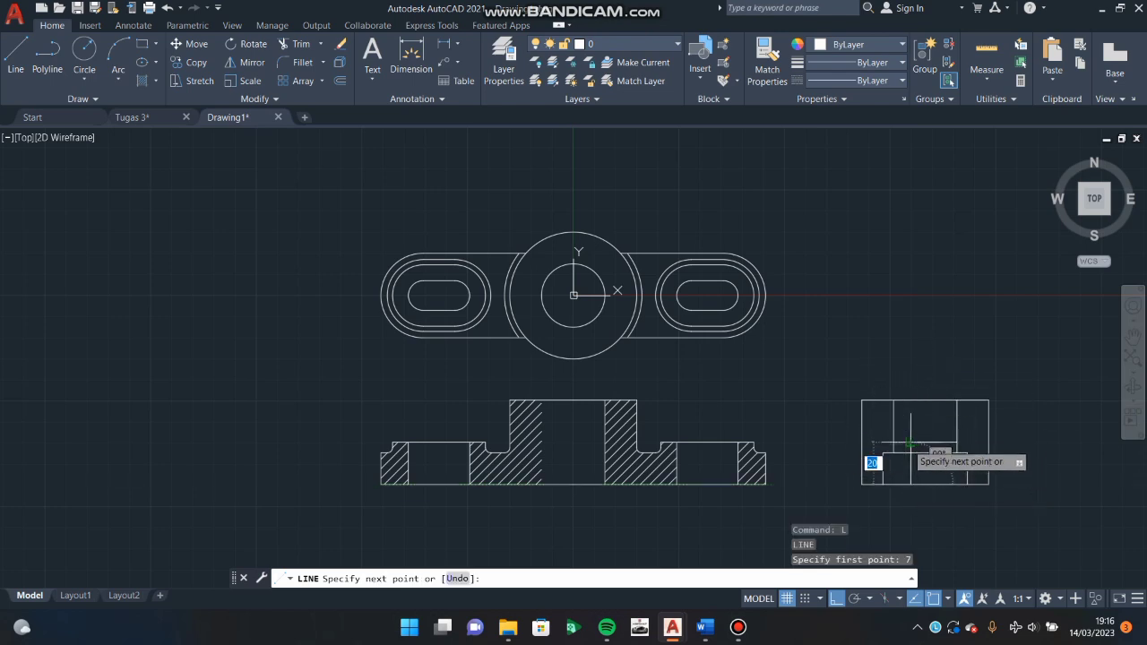
pyautogui.click(911, 443)
pyautogui.press('Return')
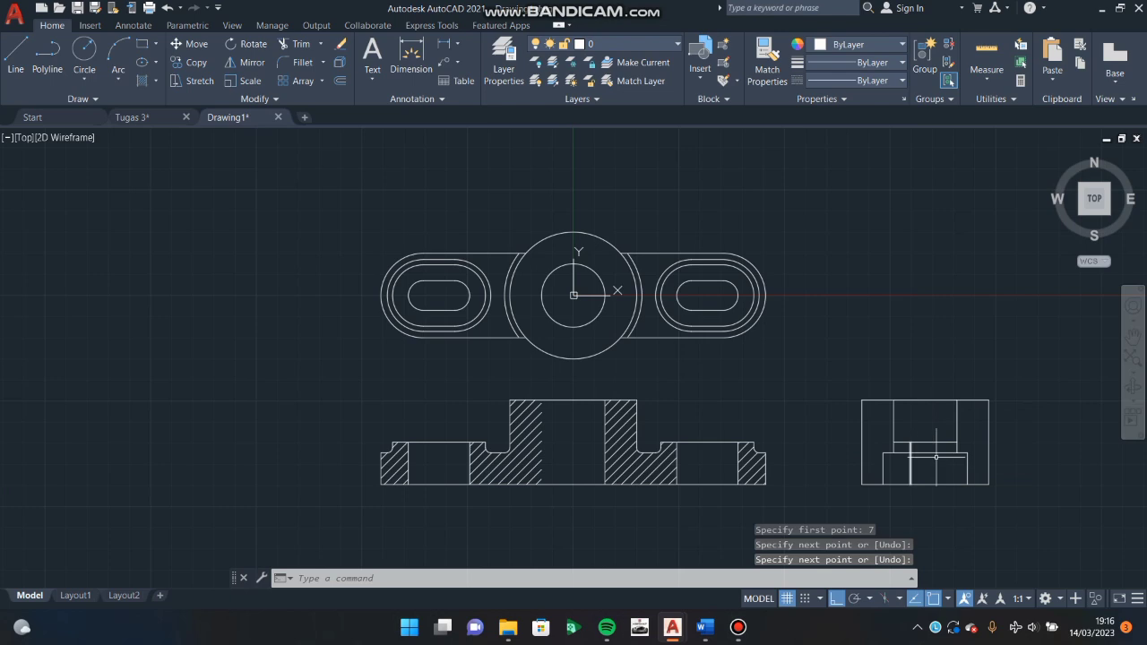
pyautogui.write('l')
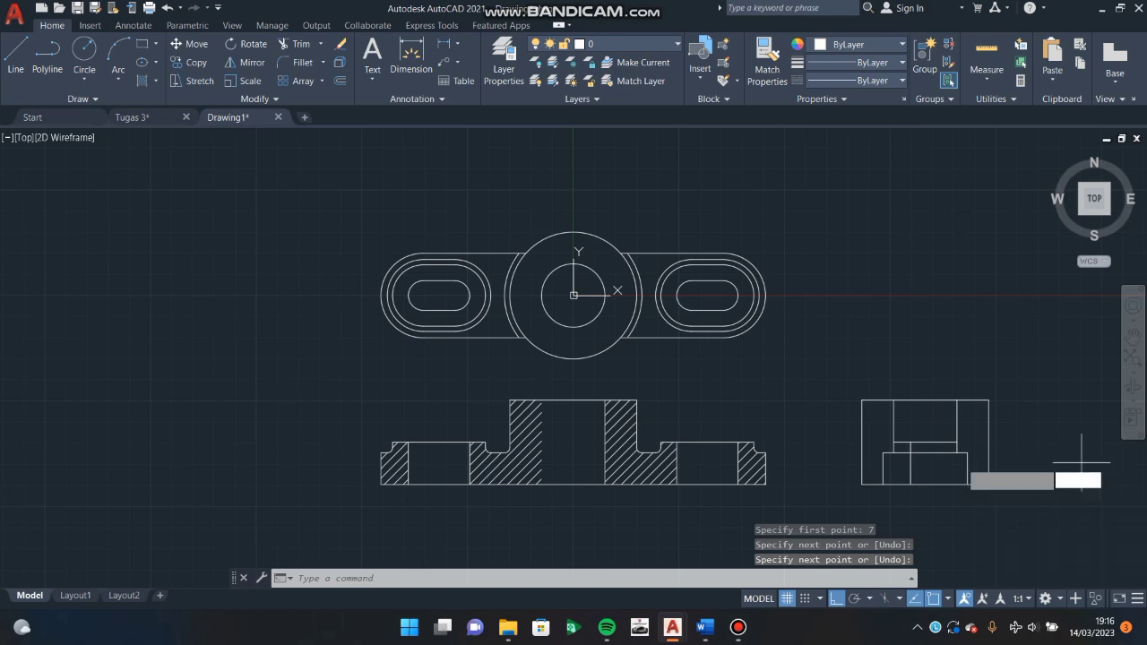
pyautogui.press('Return')
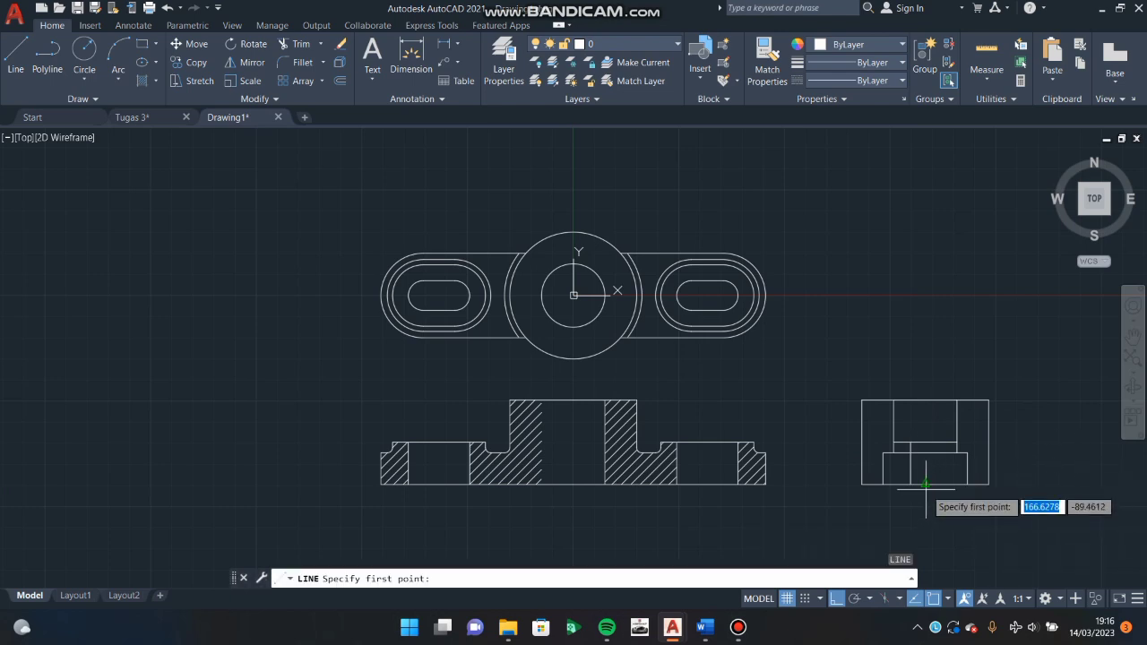
pyautogui.write('7')
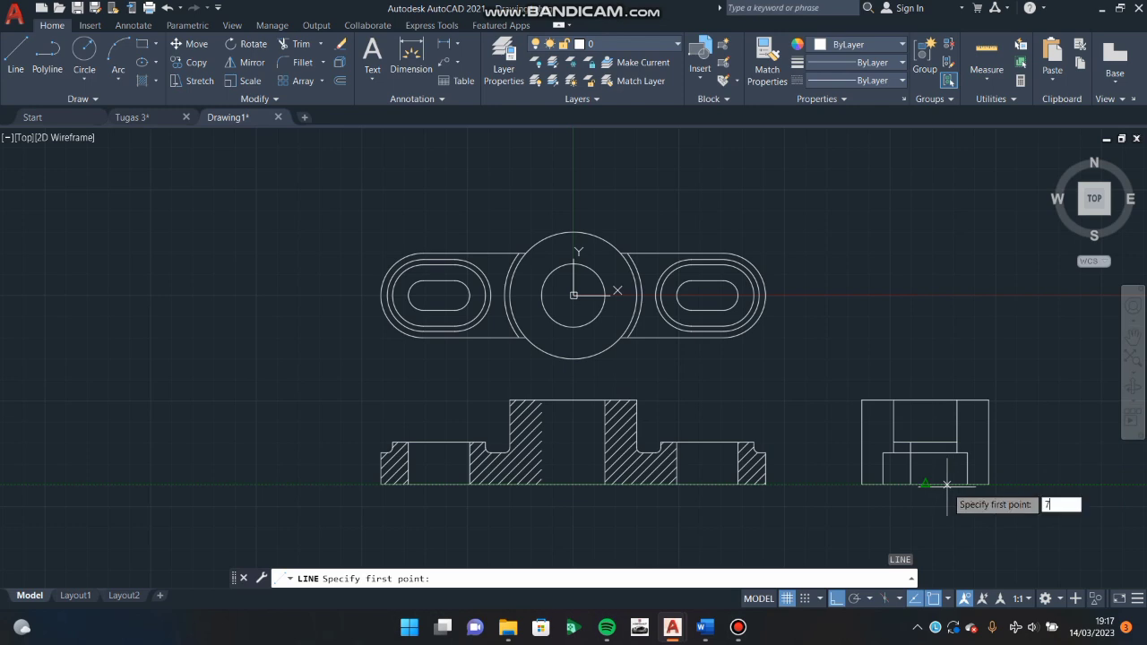
pyautogui.press('Return')
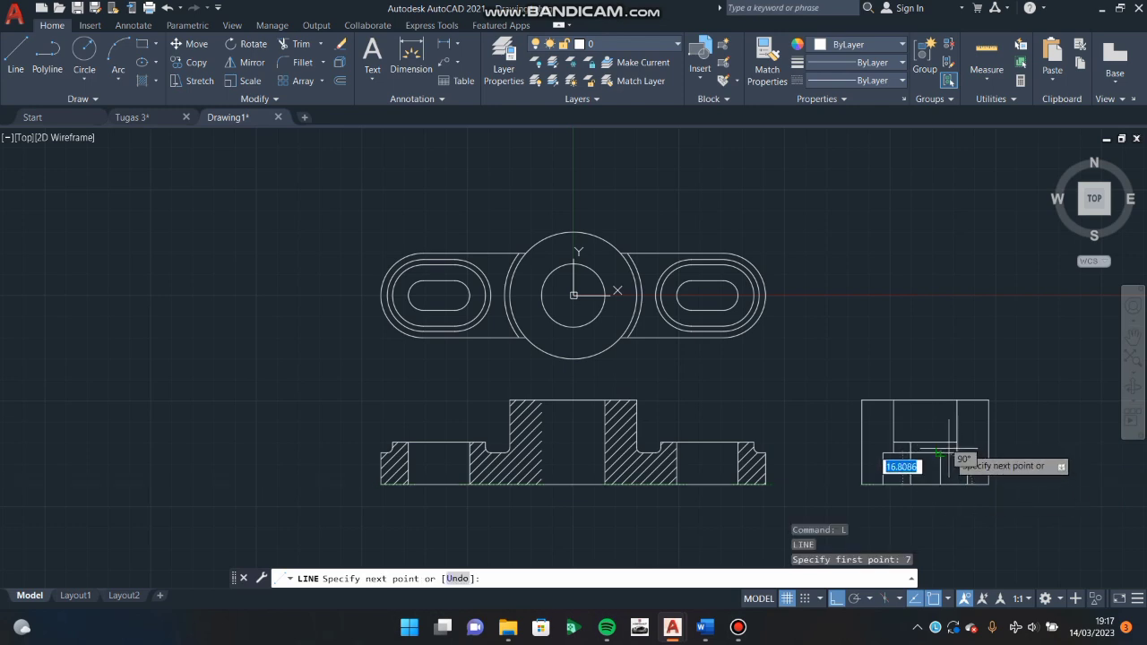
pyautogui.press('Return')
pyautogui.press('Return')
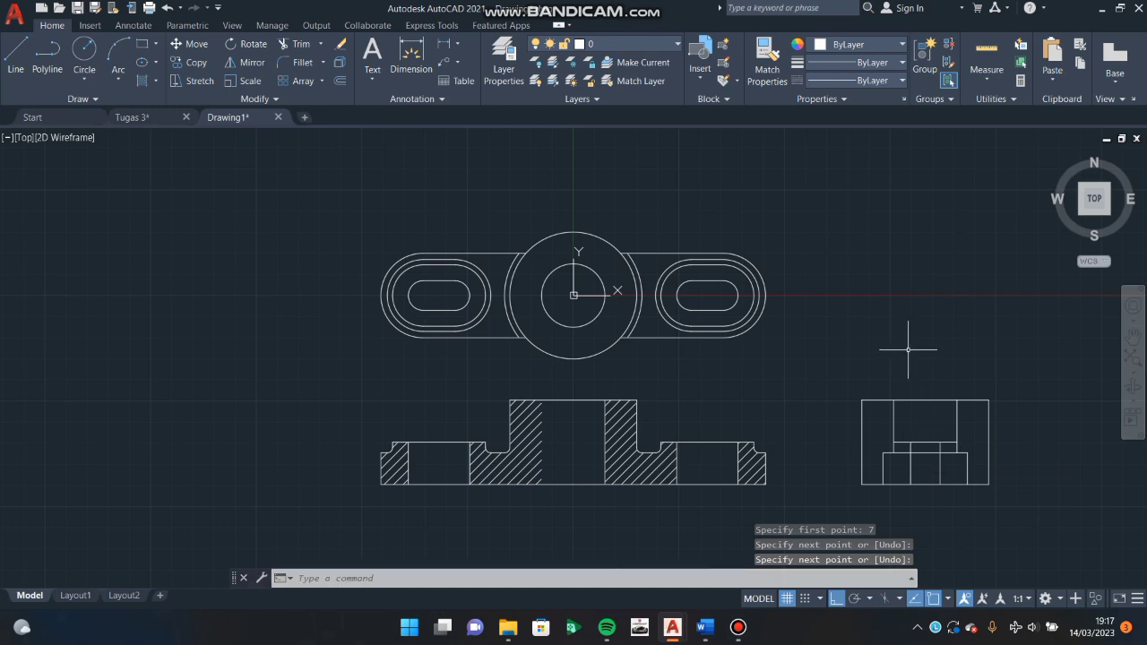
# Change the three inner vertical lines of the right-side view to the HIDDEN2 linetype.
pyautogui.click(892, 422)
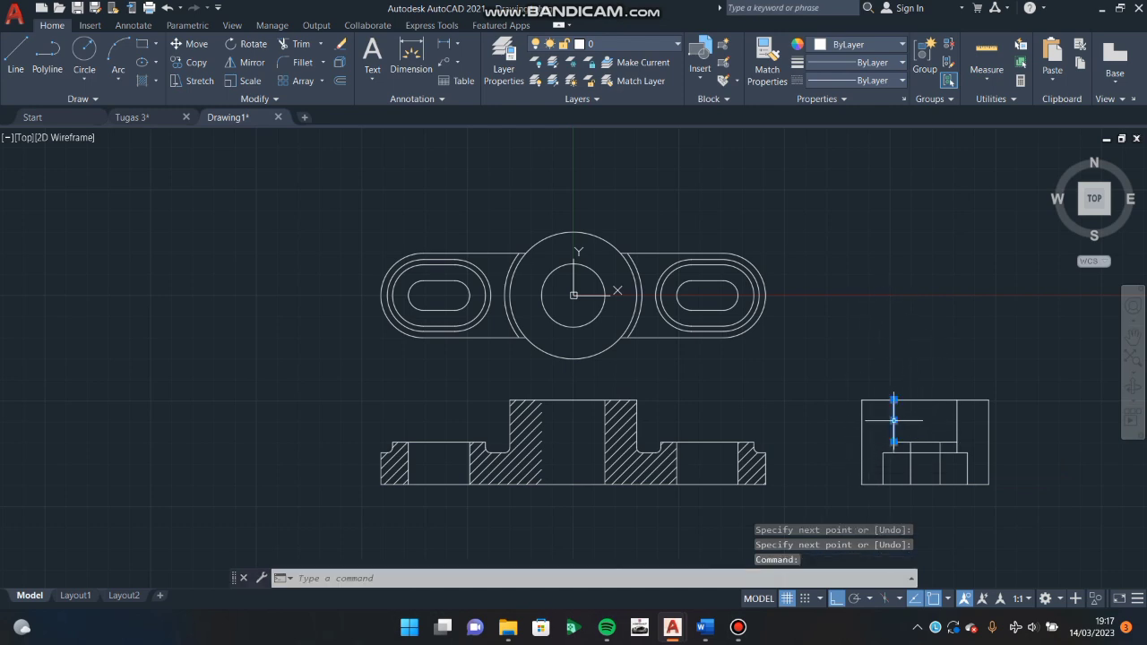
pyautogui.click(912, 459)
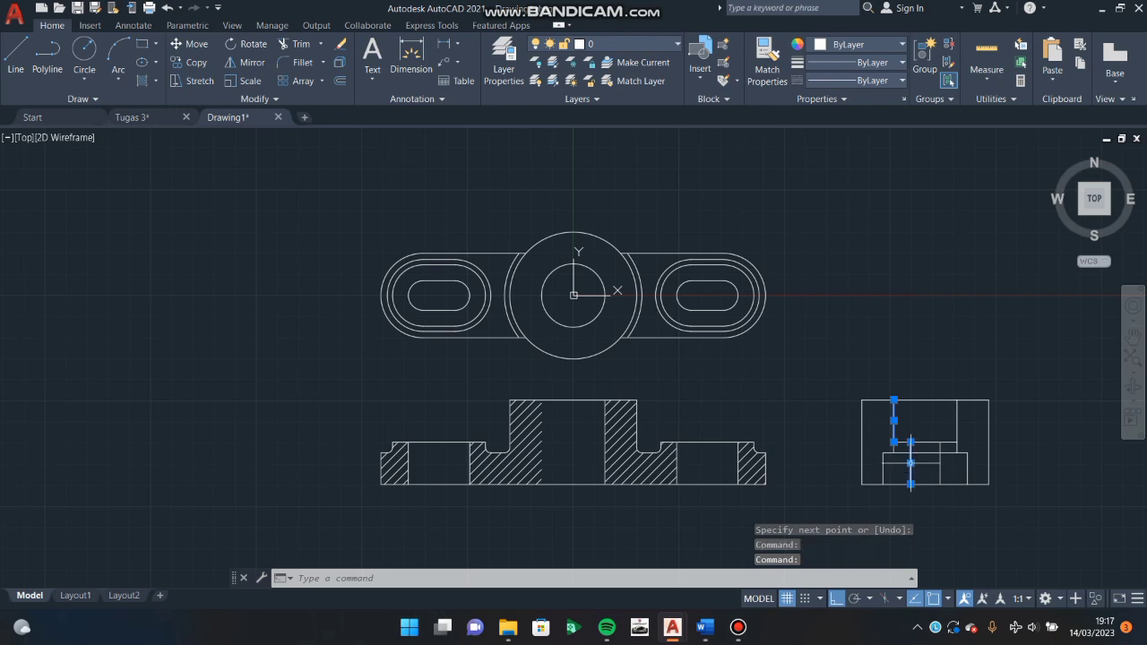
pyautogui.click(941, 460)
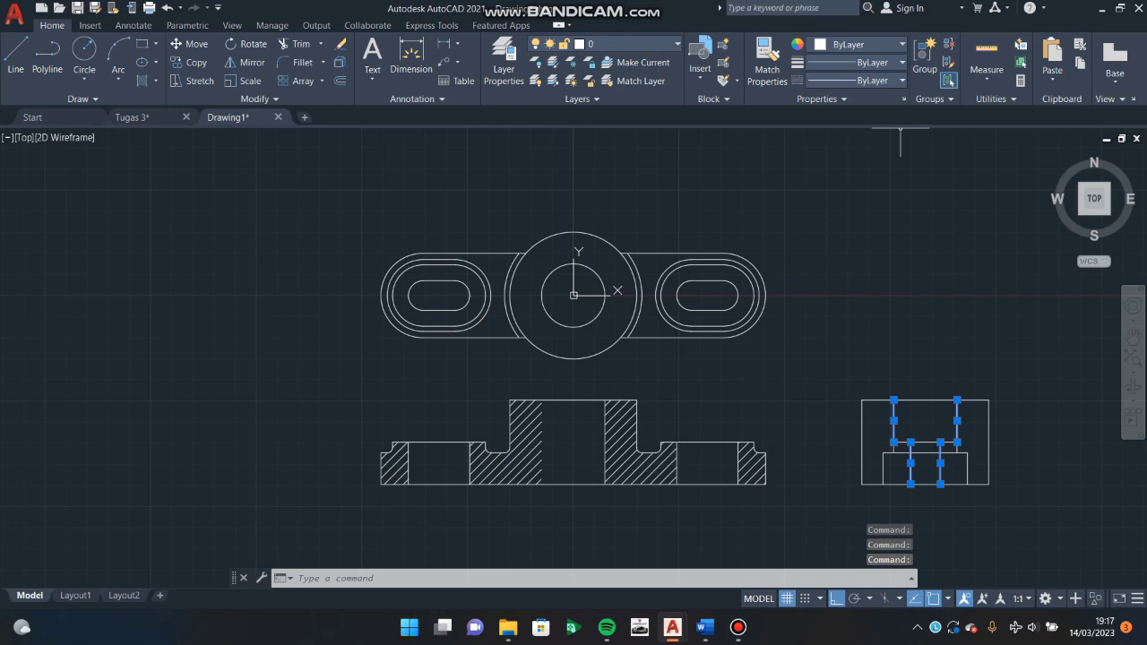
pyautogui.click(902, 80)
pyautogui.click(878, 169)
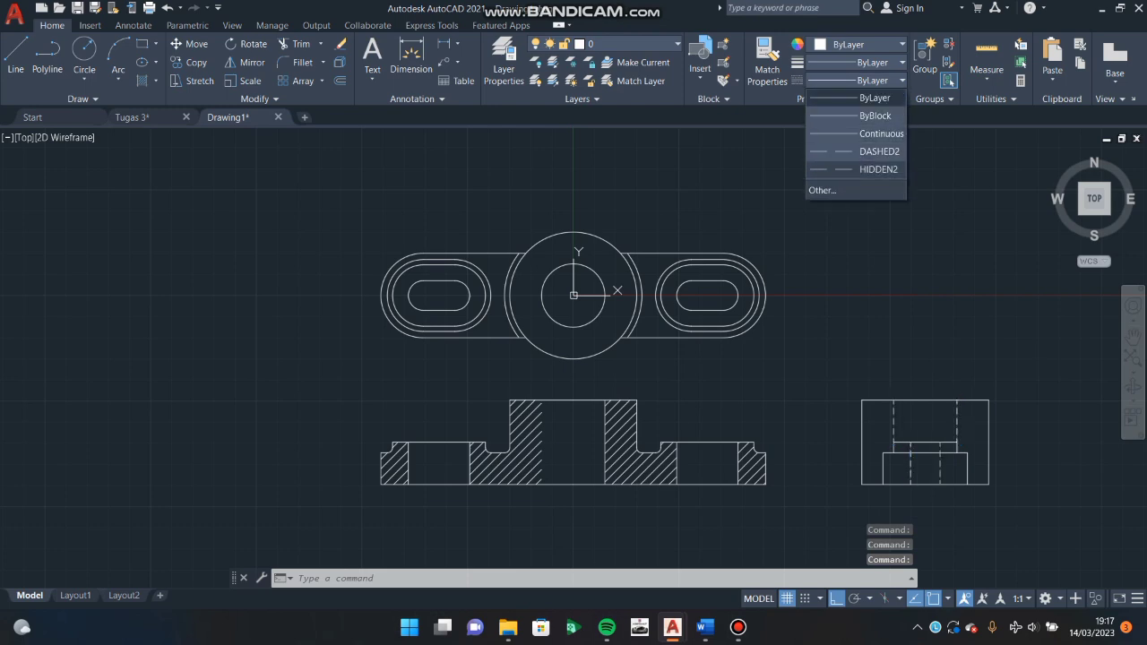
pyautogui.press('Escape')
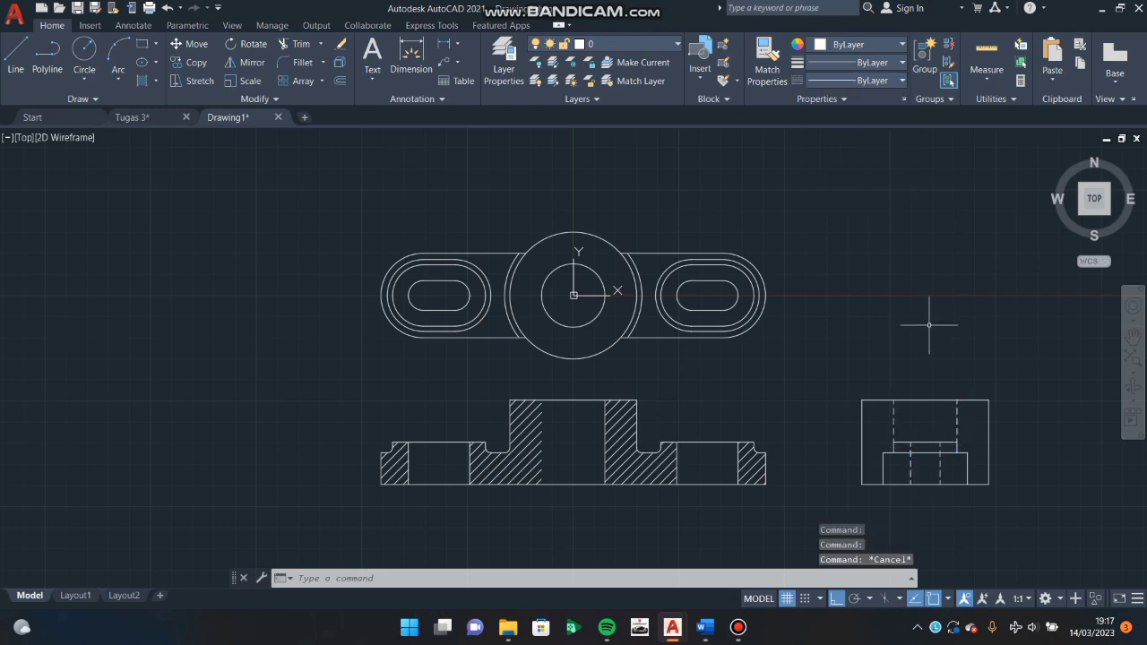
pyautogui.write('G')
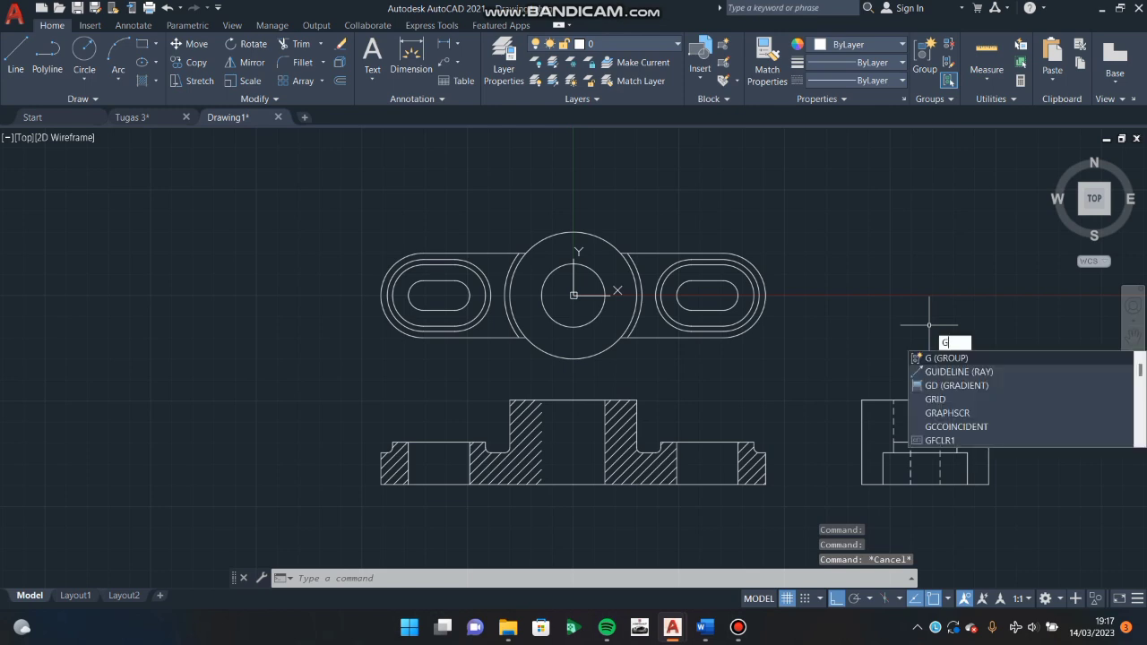
pyautogui.press('BackSpace')
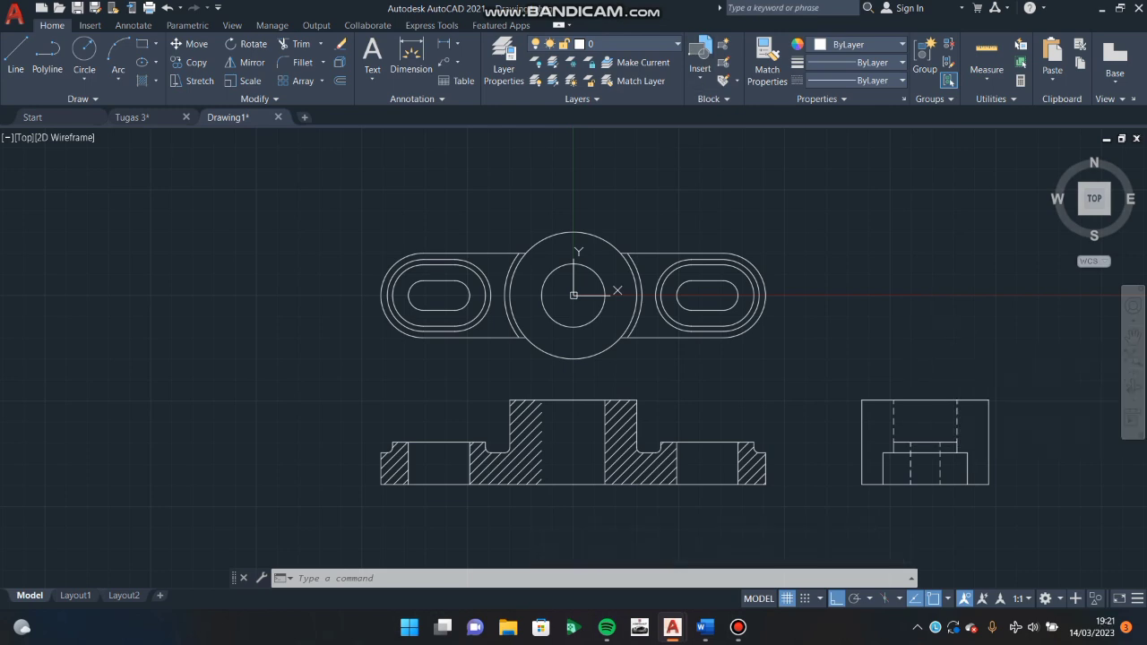
# Fillet the right view's step corner with radius 2.5 and draw the horizontal step edge.
pyautogui.write('f')
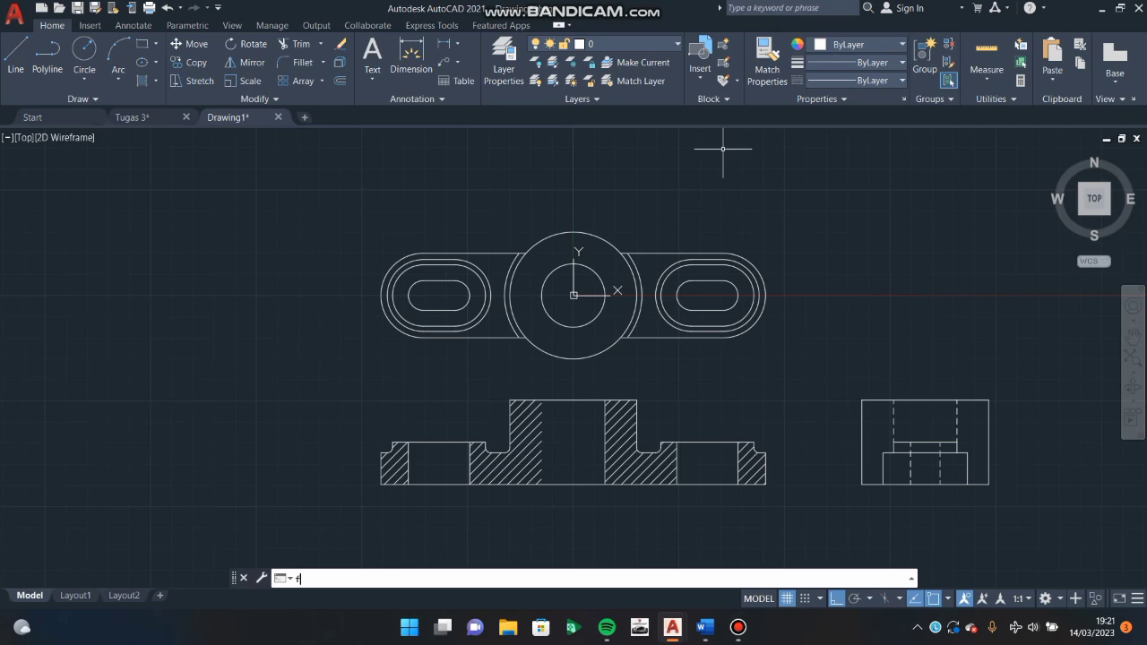
pyautogui.press('Return')
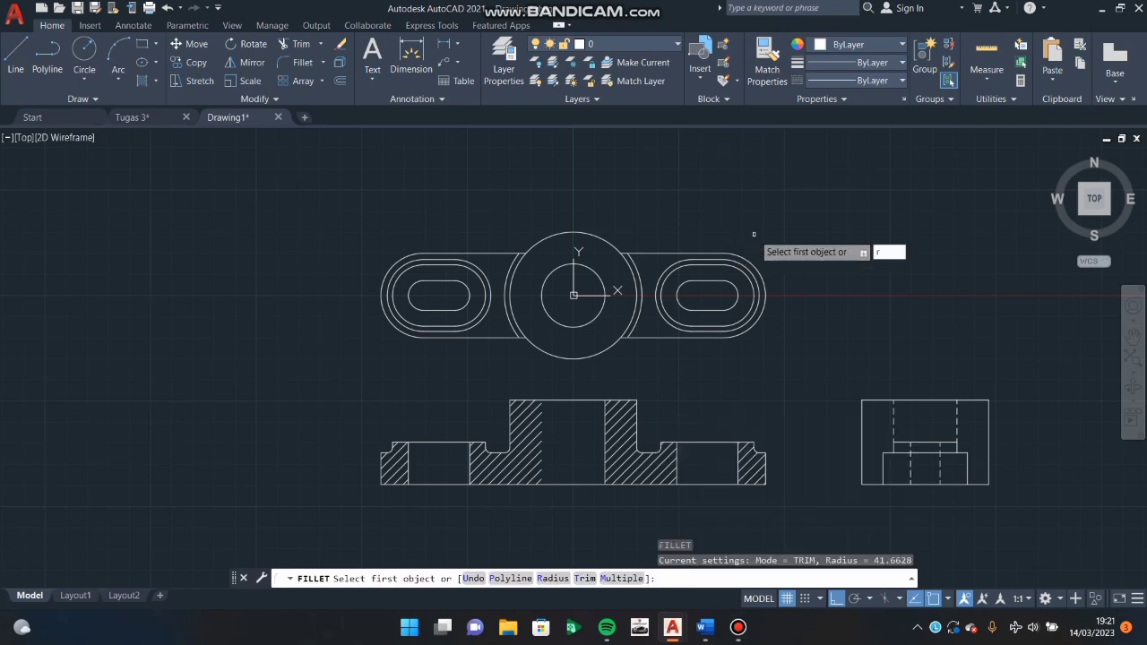
pyautogui.press('Return')
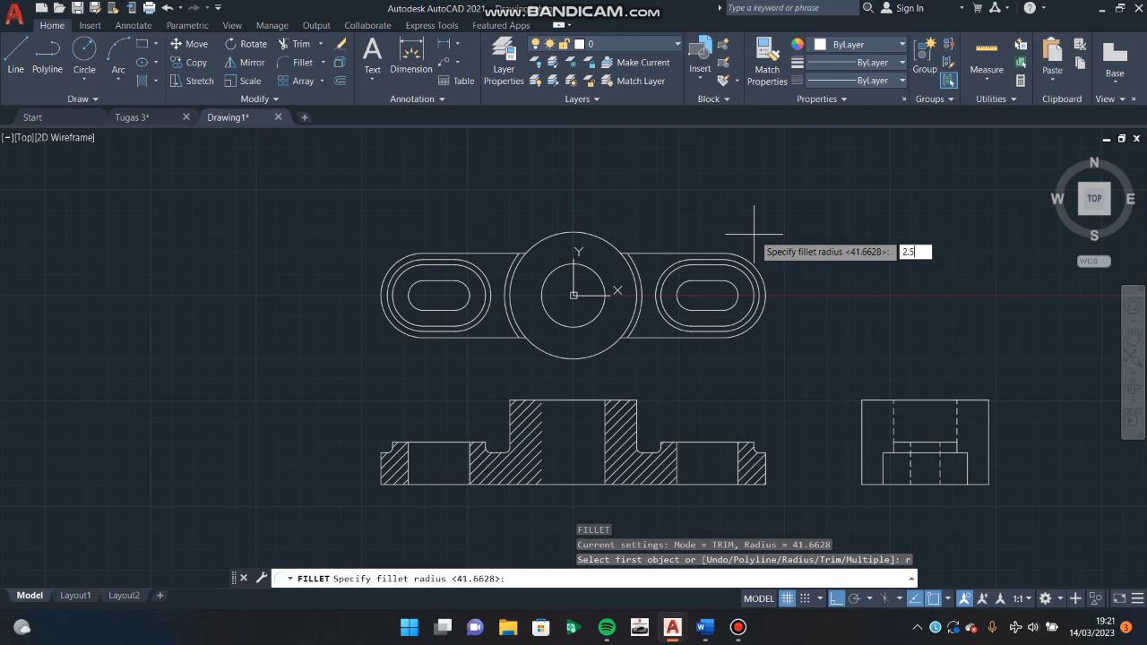
pyautogui.press('Return')
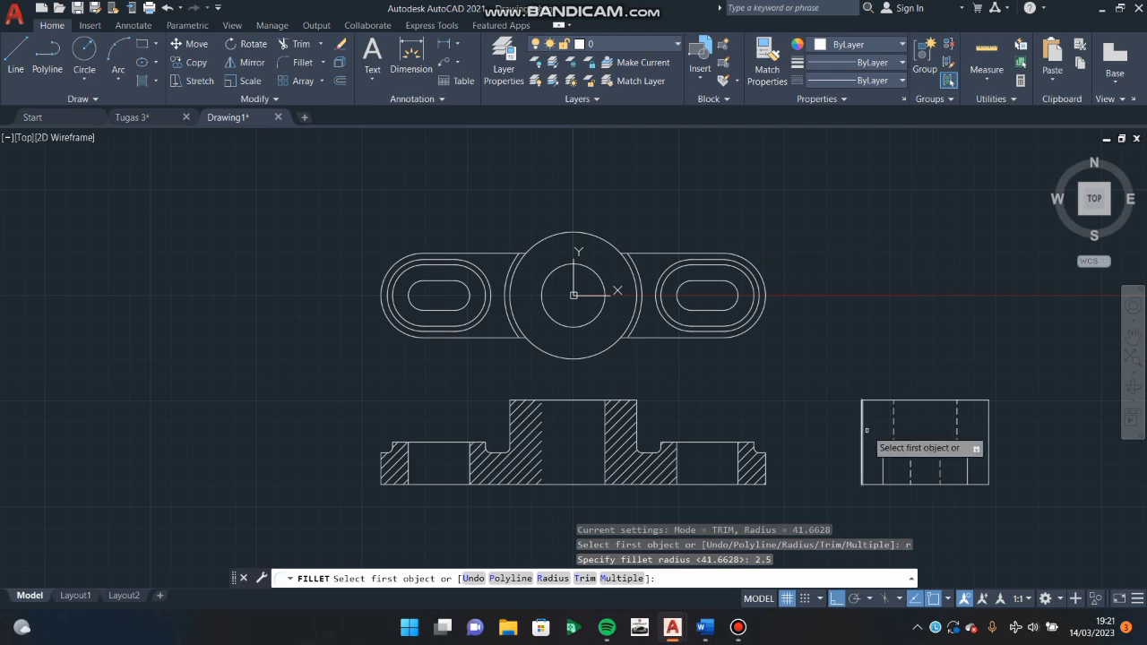
pyautogui.click(886, 453)
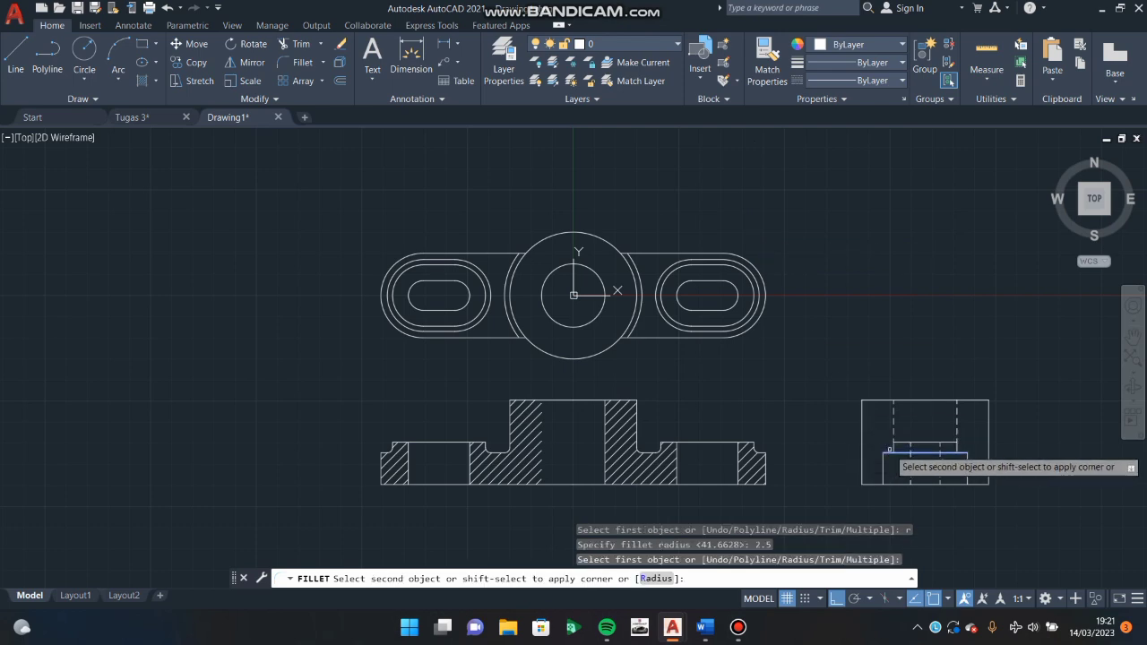
pyautogui.click(893, 448)
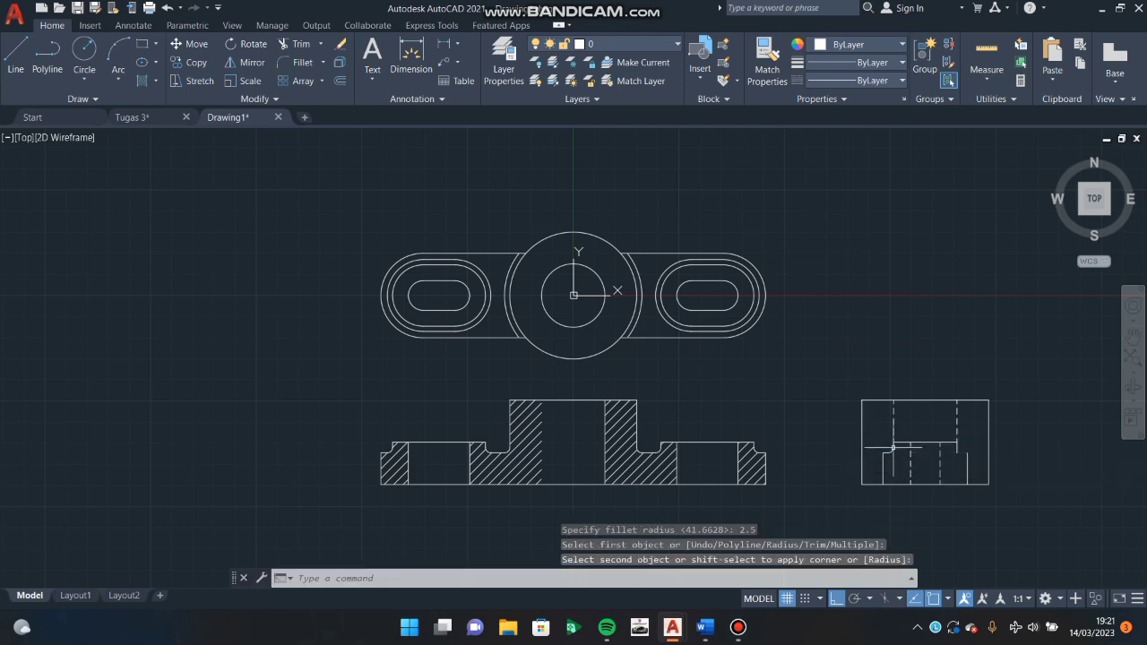
pyautogui.write('l')
pyautogui.press('Return')
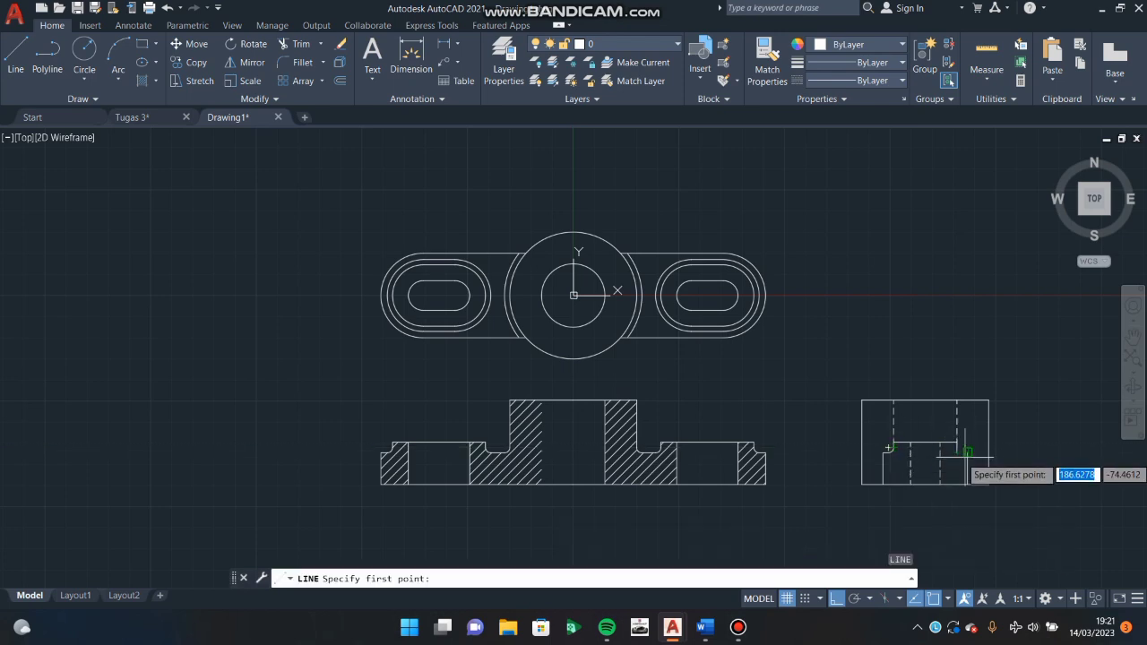
pyautogui.click(968, 452)
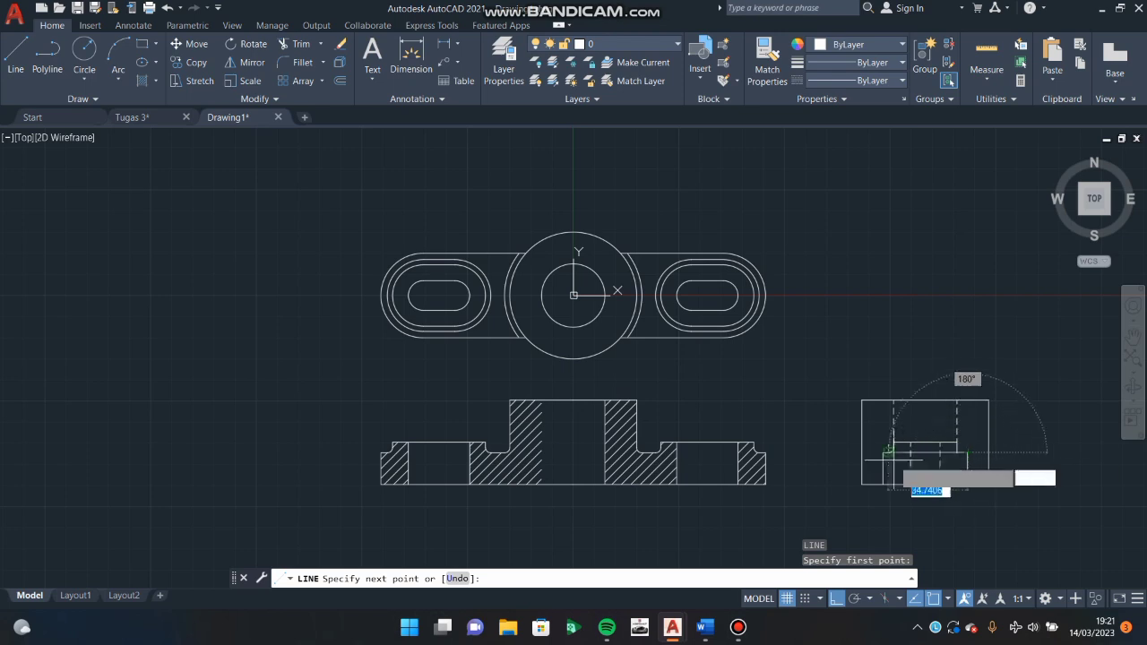
pyautogui.click(886, 451)
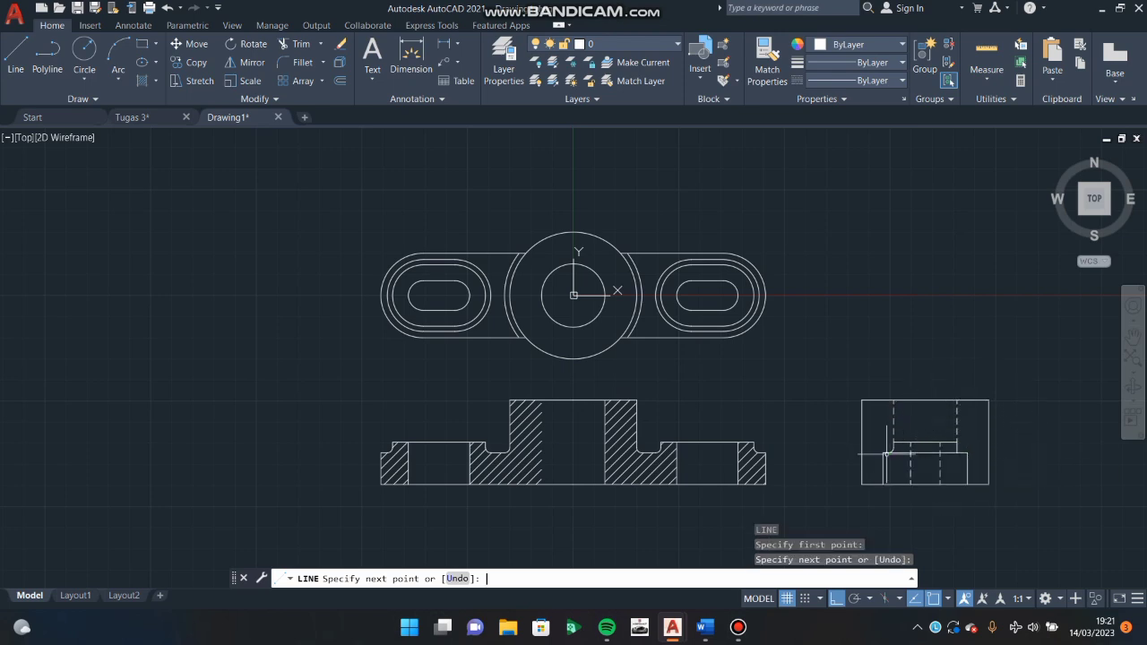
pyautogui.press('Return')
# Fillet the step's right corner and draw a second horizontal edge line across the step.
pyautogui.write('f')
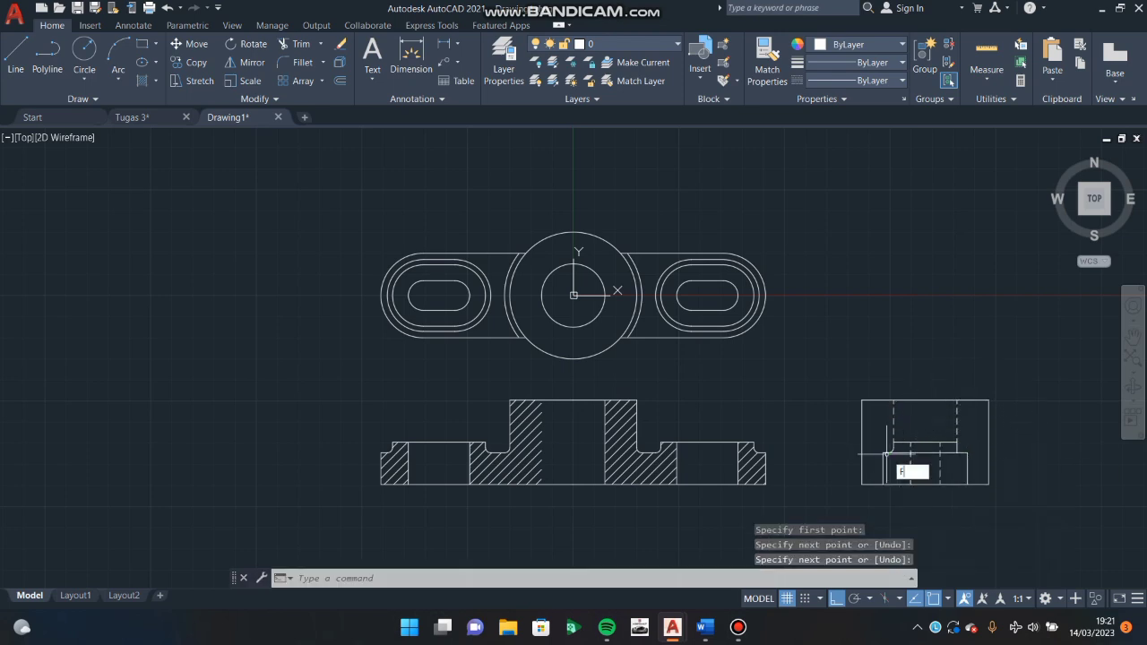
pyautogui.press('Return')
pyautogui.write('r')
pyautogui.press('Return')
pyautogui.press('Return')
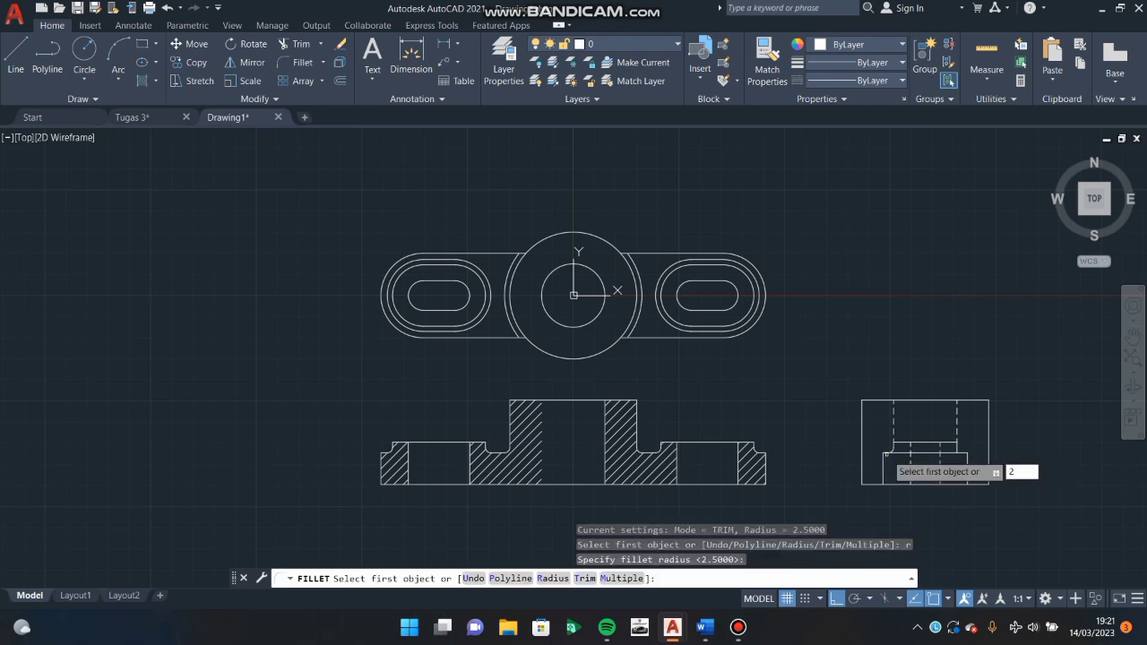
pyautogui.press('Escape')
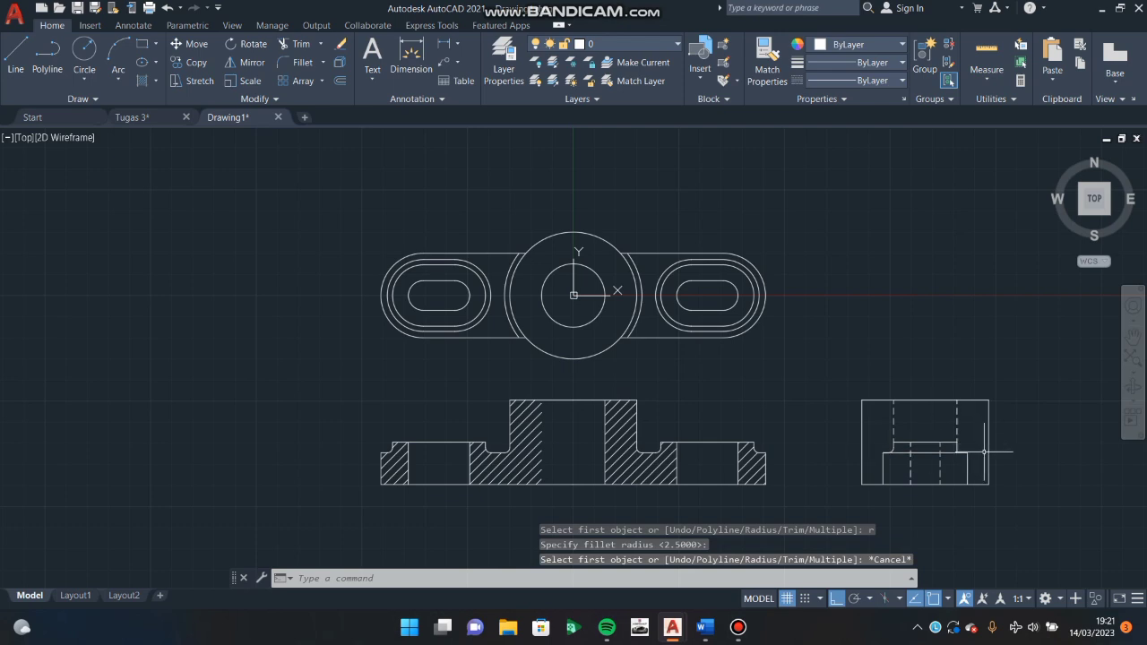
pyautogui.write('F')
pyautogui.press('Return')
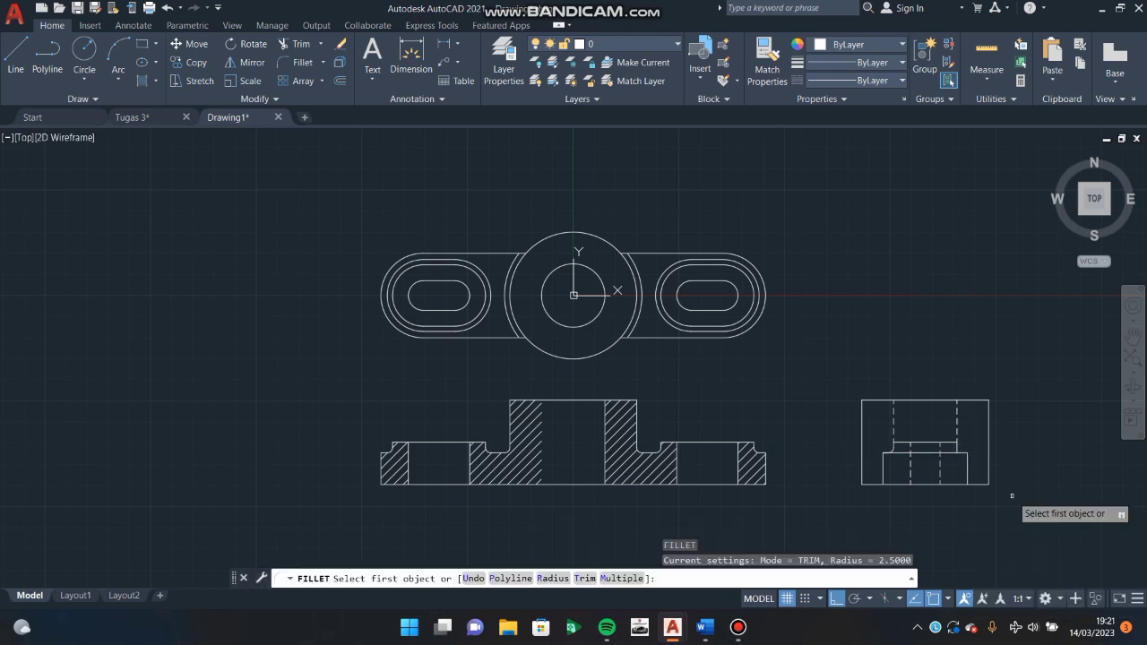
pyautogui.write('r')
pyautogui.press('Return')
pyautogui.press('Return')
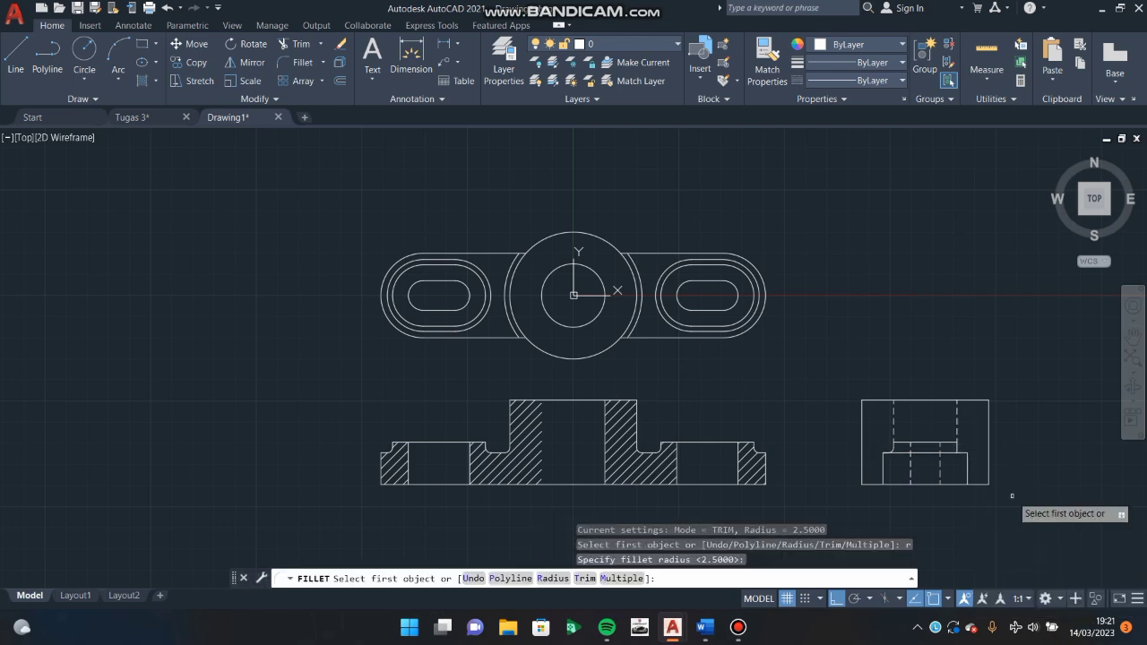
pyautogui.click(963, 454)
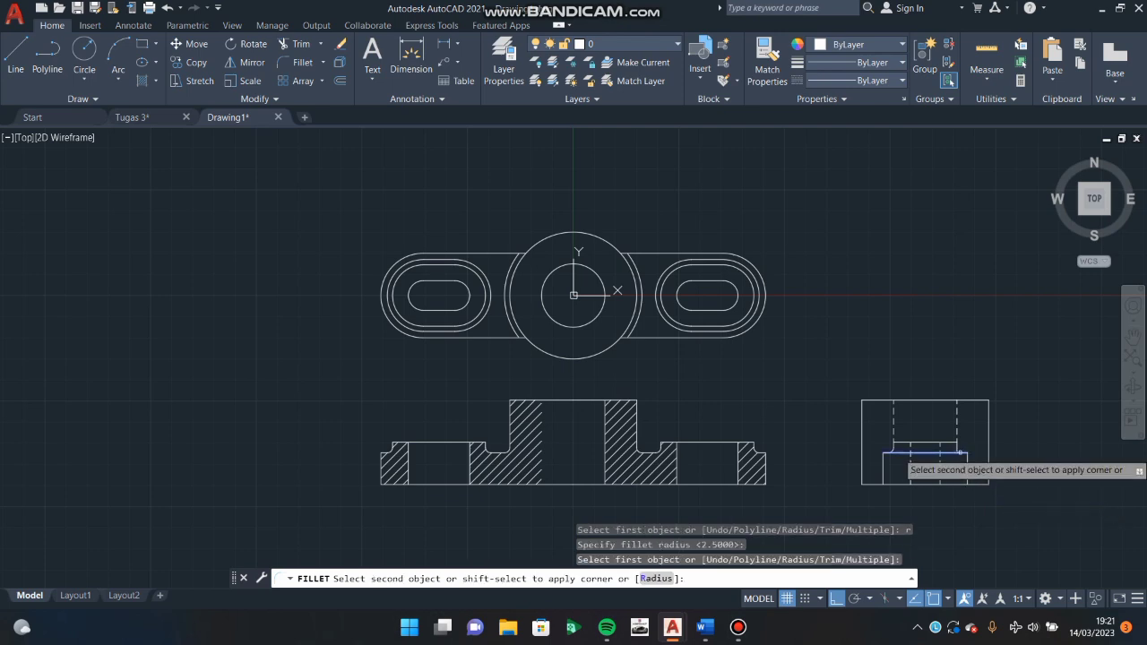
pyautogui.click(957, 447)
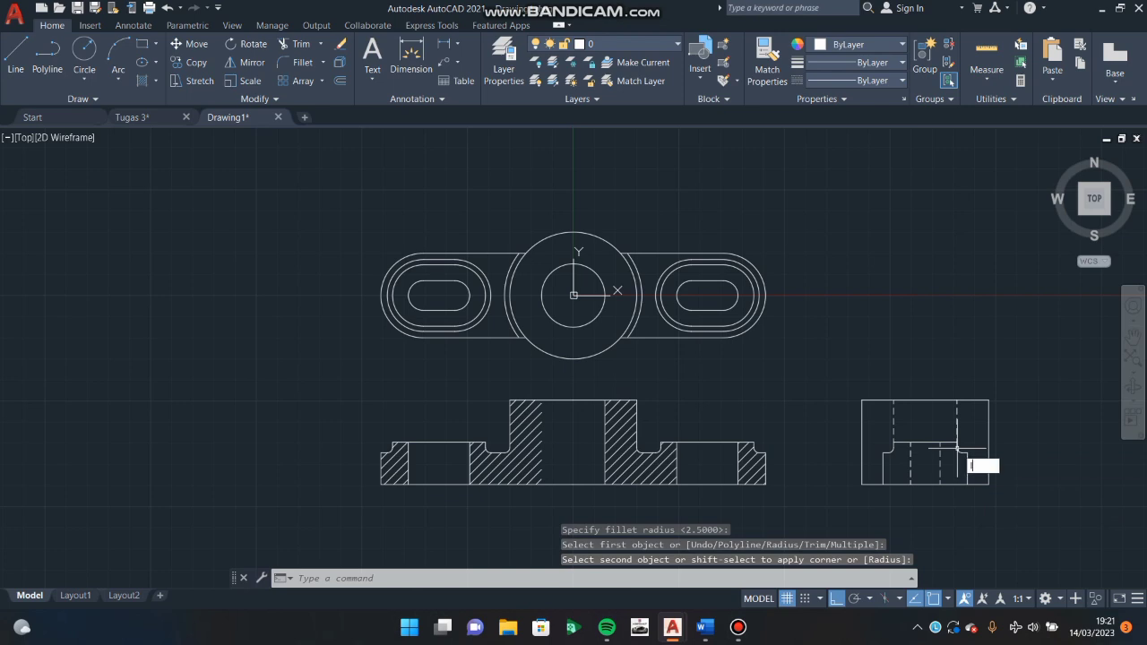
pyautogui.write('l')
pyautogui.press('Return')
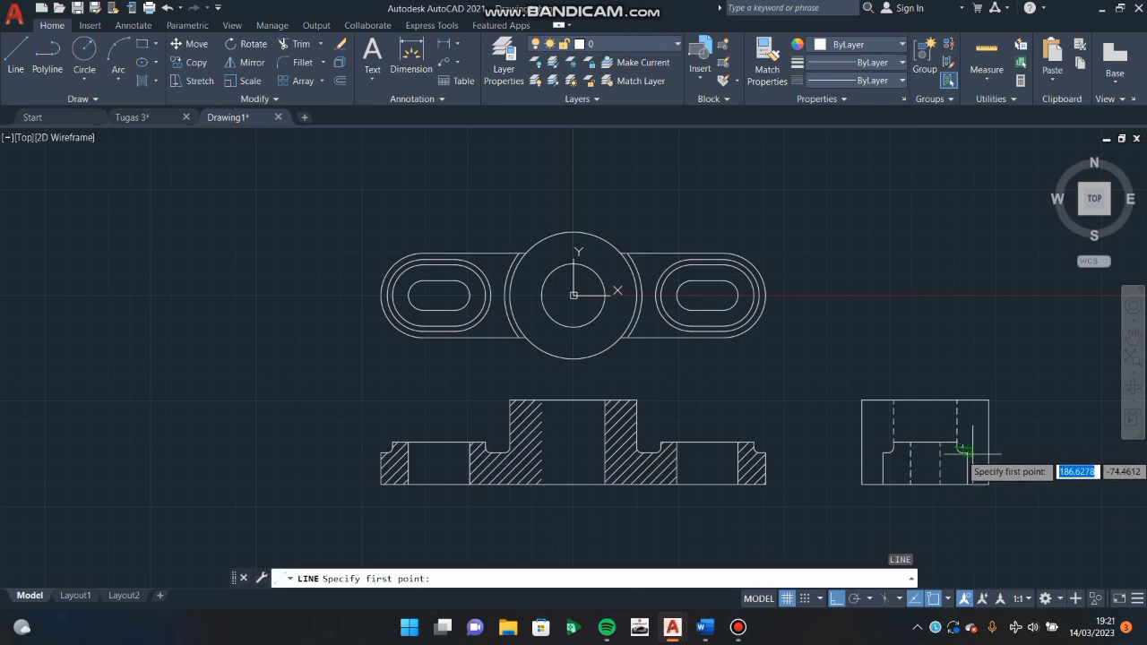
pyautogui.click(963, 447)
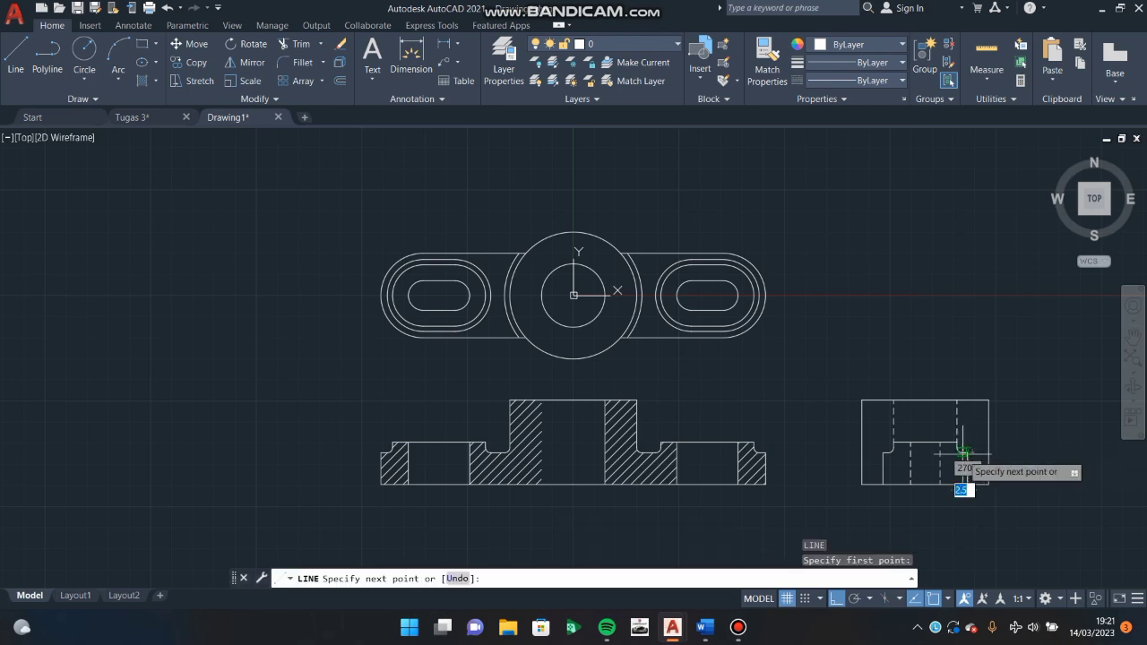
pyautogui.click(883, 451)
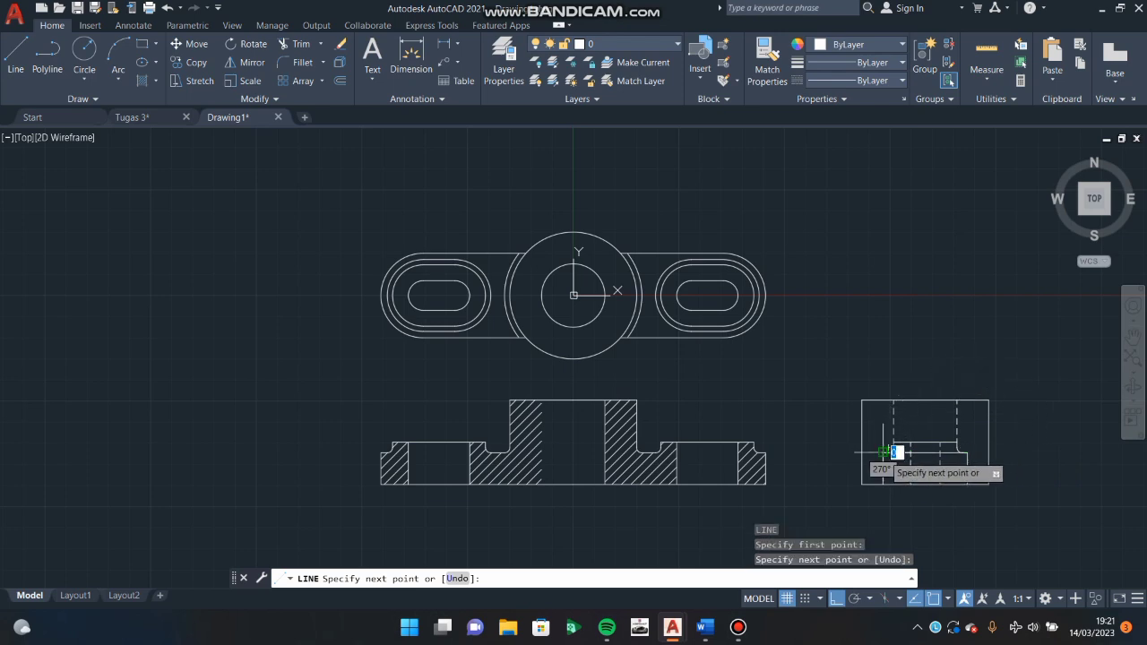
pyautogui.press('Return')
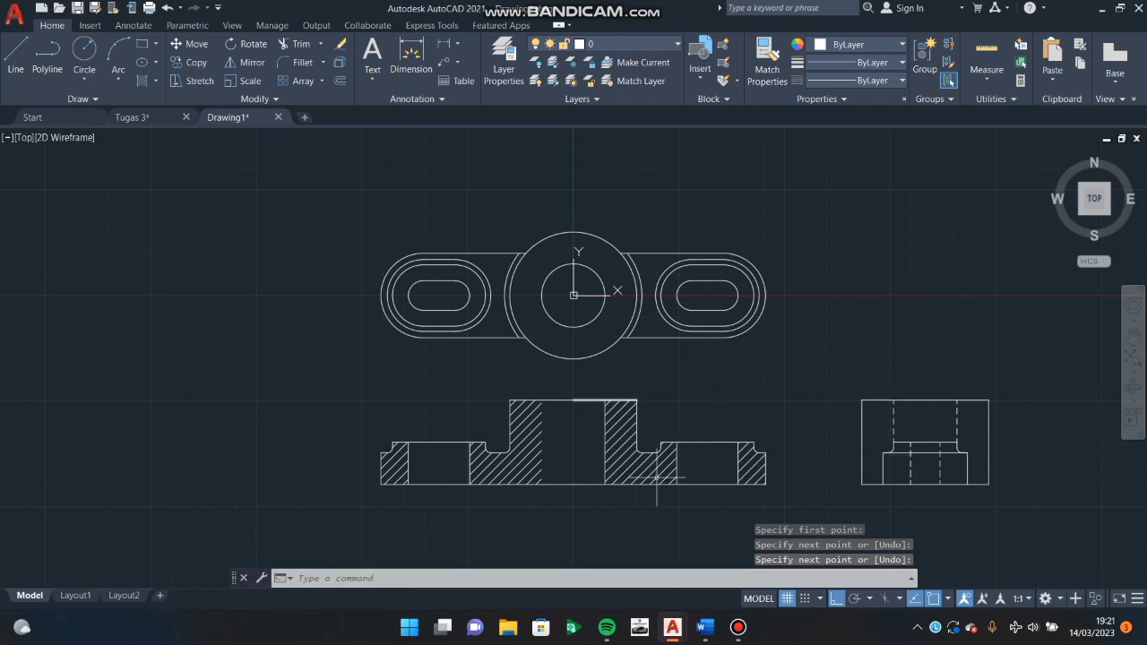
# Dimension the large top-view circle as Ø80, placed above right of the circle.
pyautogui.write('di')
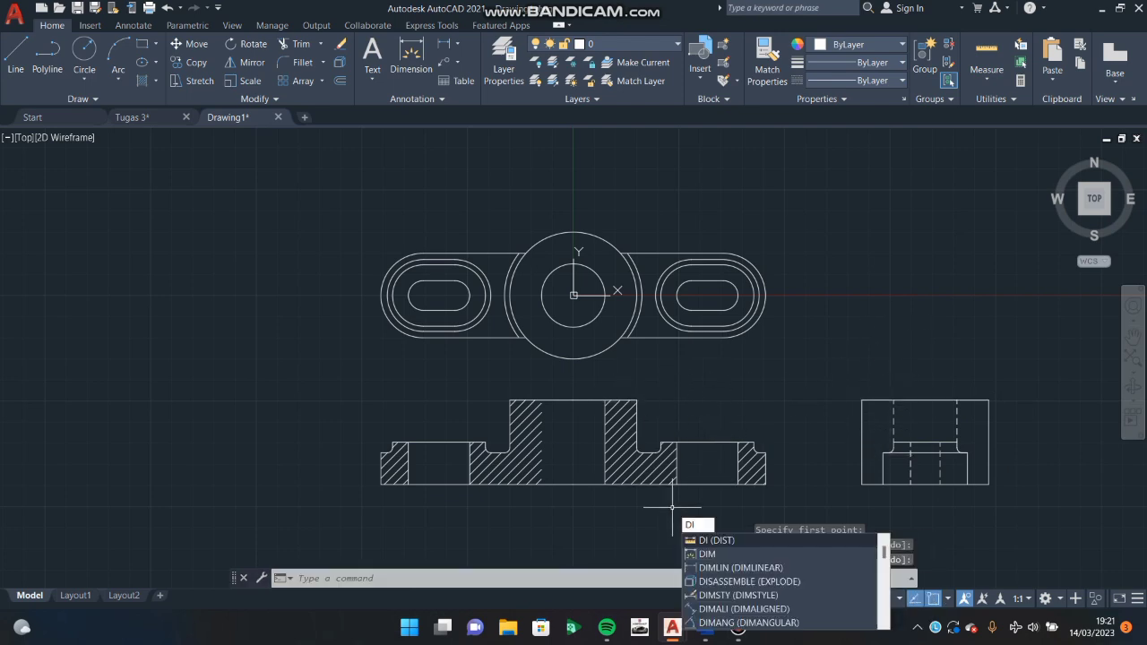
pyautogui.press('Return')
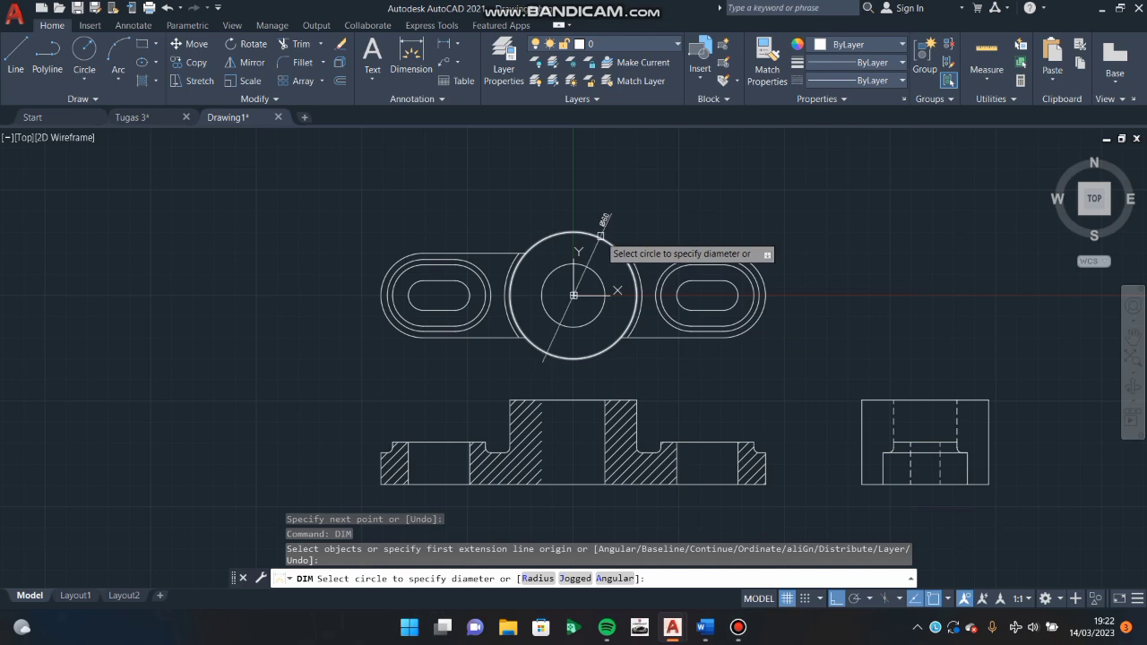
pyautogui.click(600, 233)
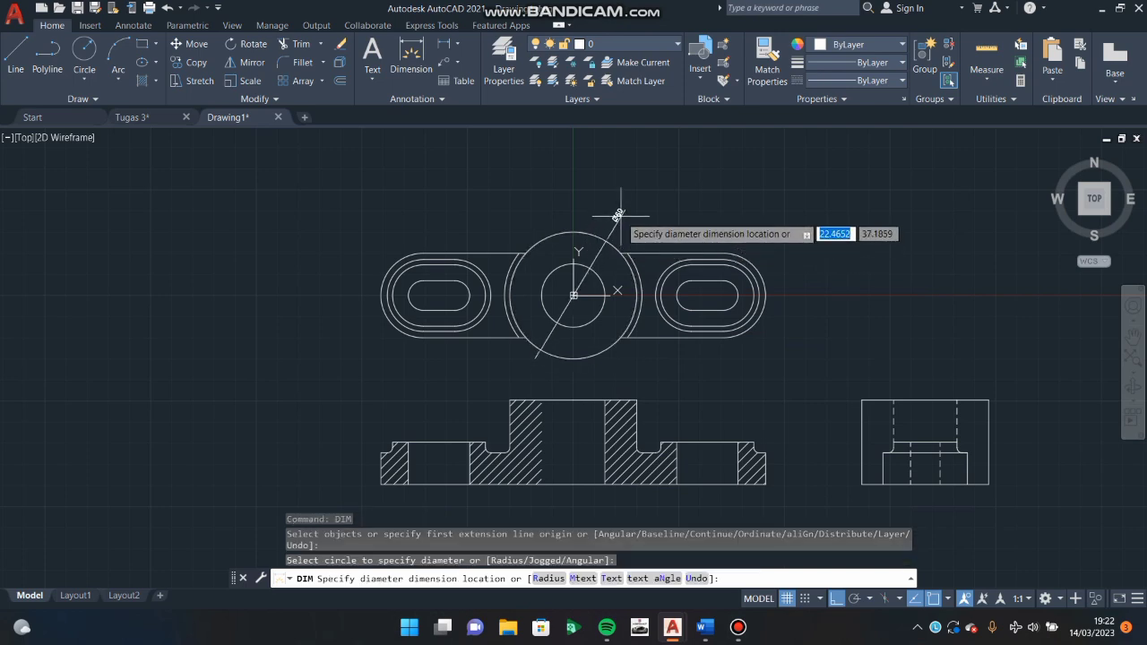
pyautogui.click(620, 215)
pyautogui.press('Return')
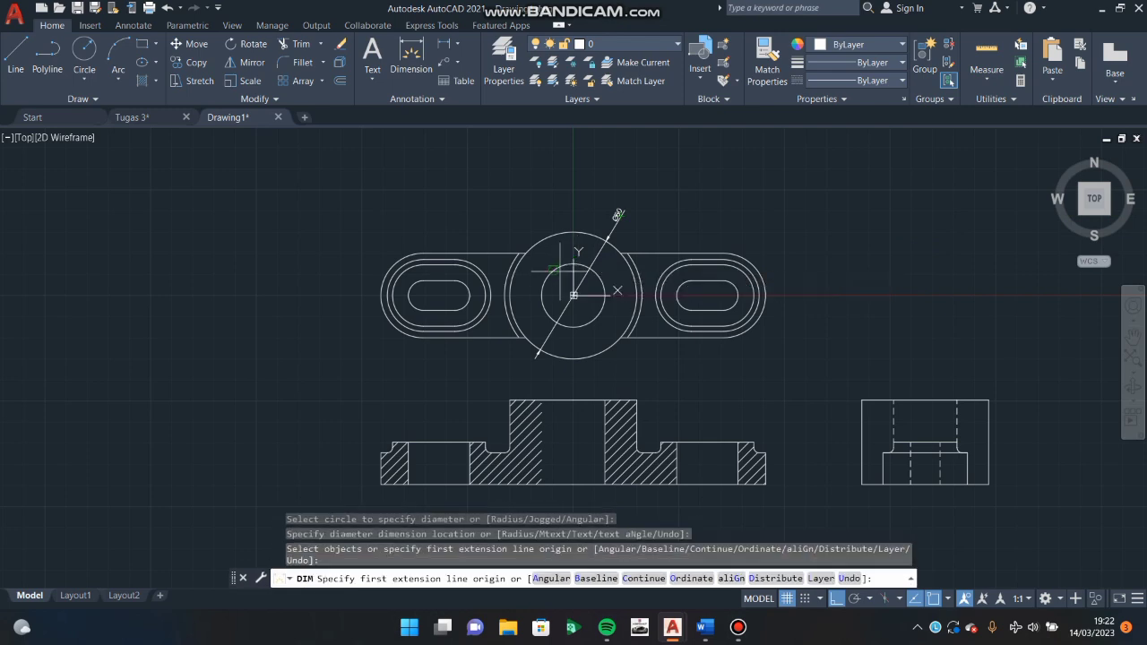
# After an abandoned linear dimension, place a diameter dimension on the inner bore circle.
pyautogui.click(553, 269)
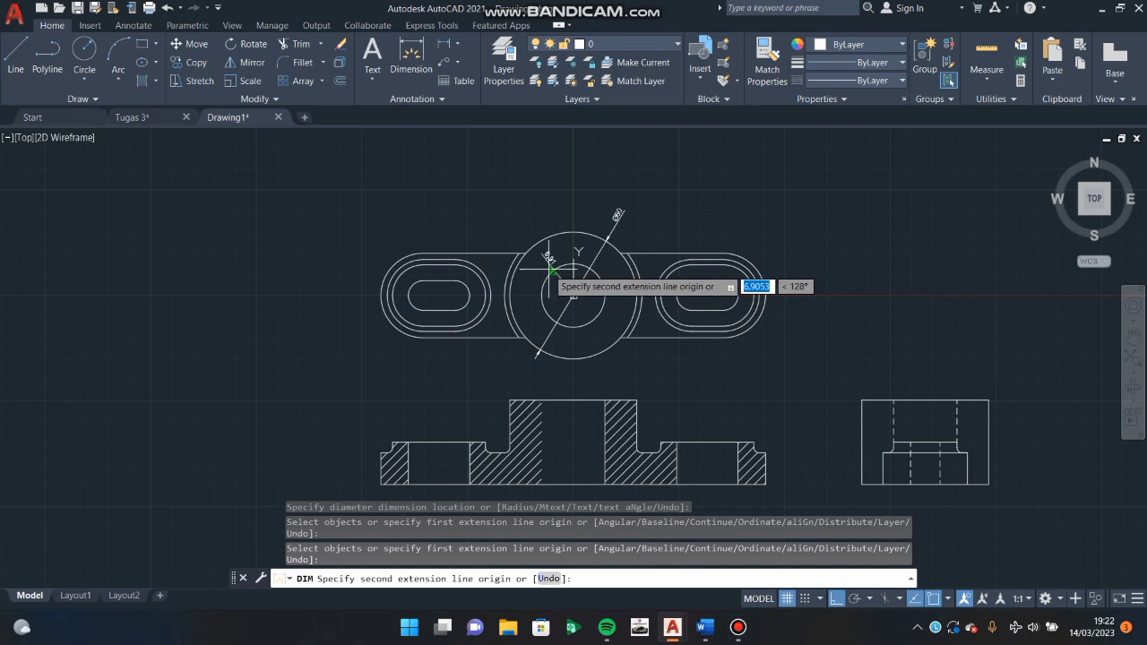
pyautogui.press('Escape')
pyautogui.rightClick(550, 269)
pyautogui.press('Escape')
pyautogui.write('dim')
pyautogui.press('Return')
pyautogui.press('Return')
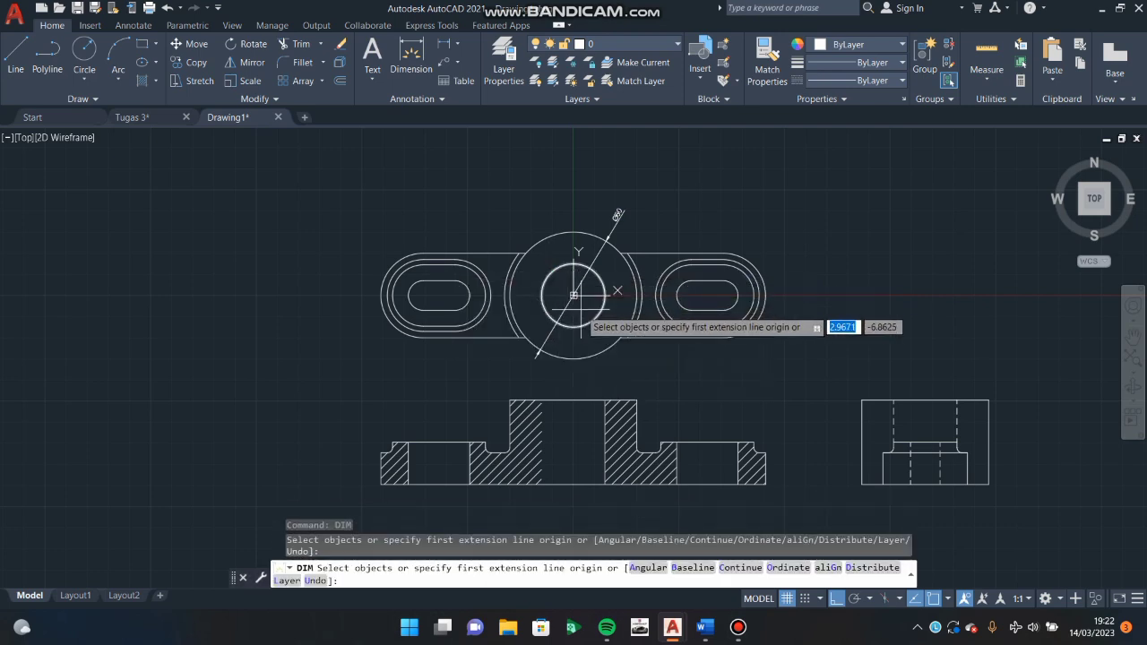
pyautogui.click(591, 321)
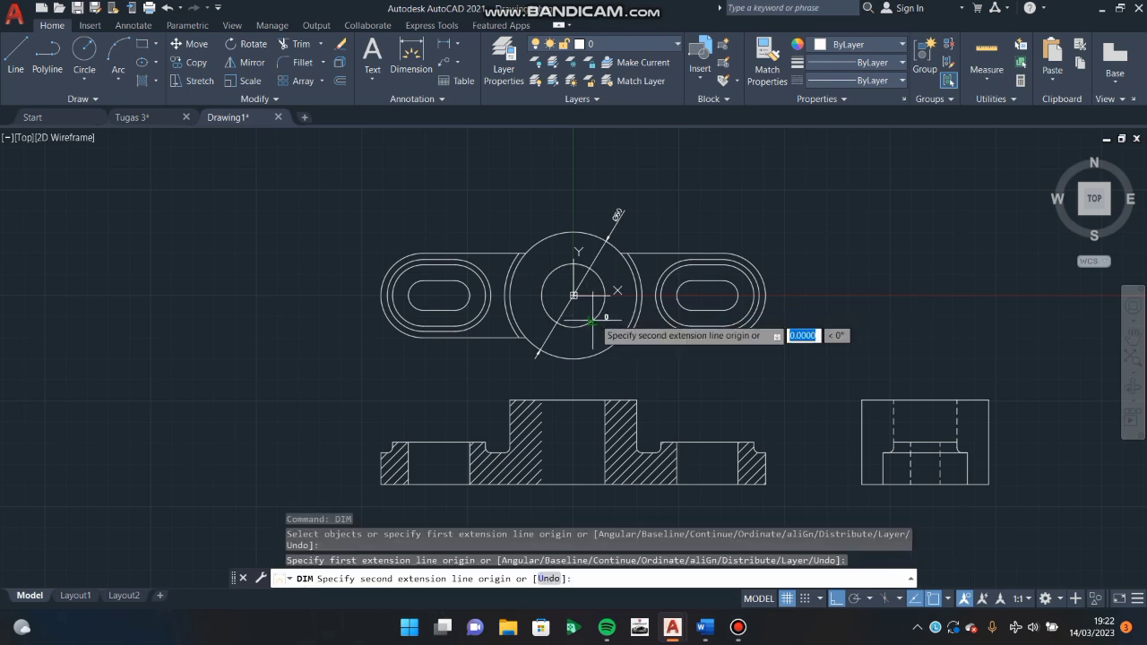
pyautogui.click(630, 317)
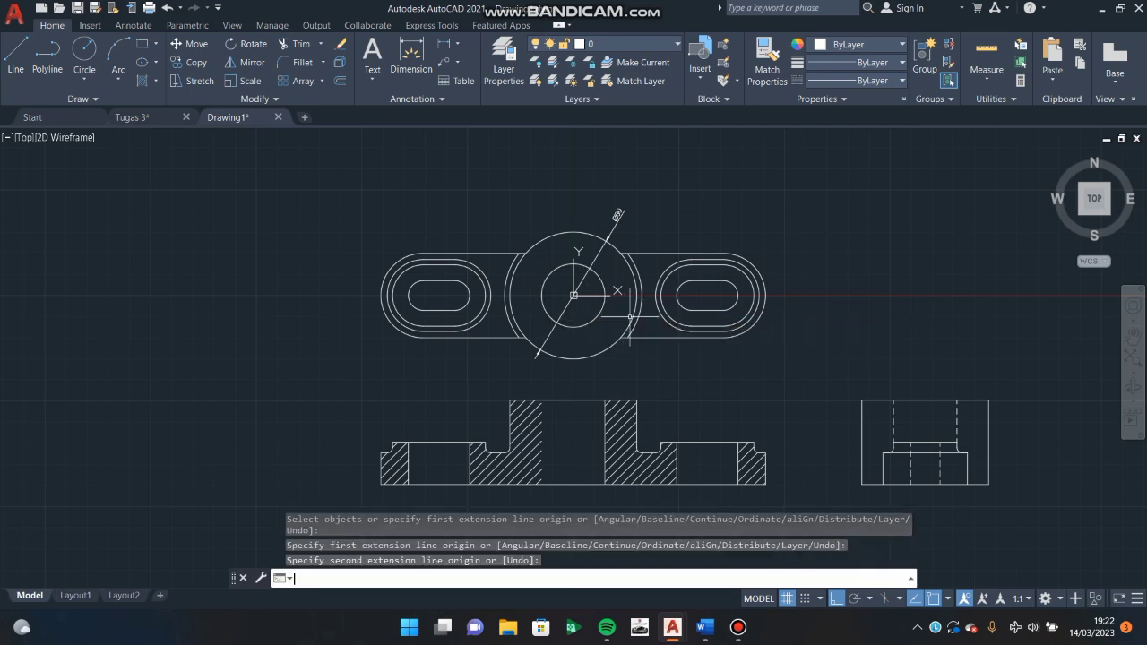
pyautogui.write('D')
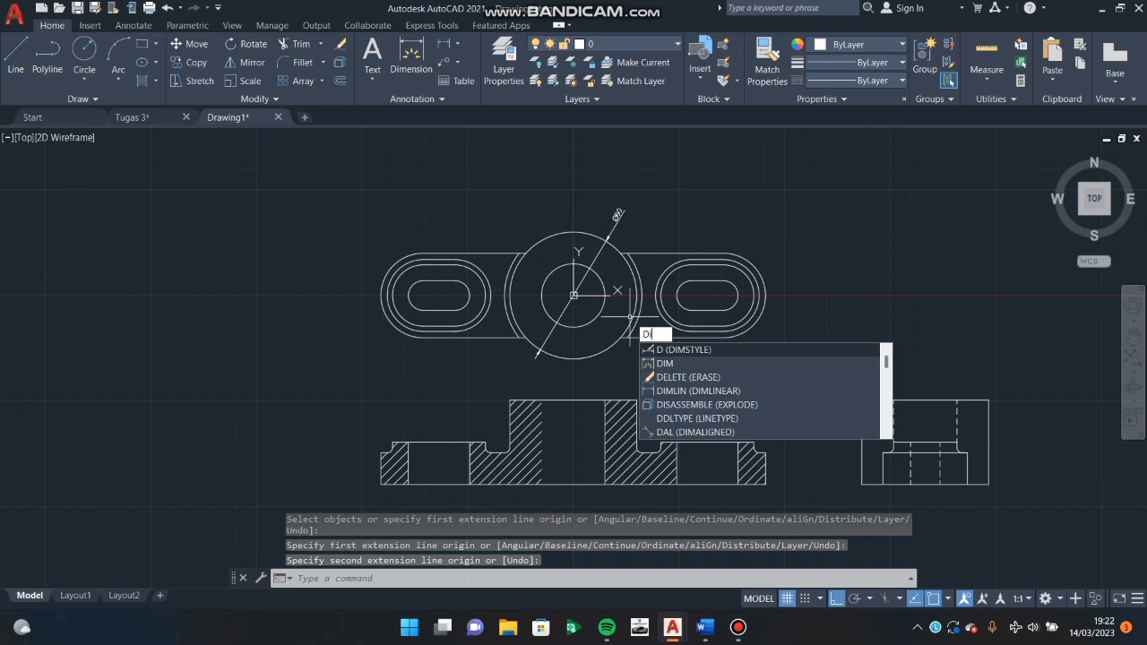
pyautogui.write('I')
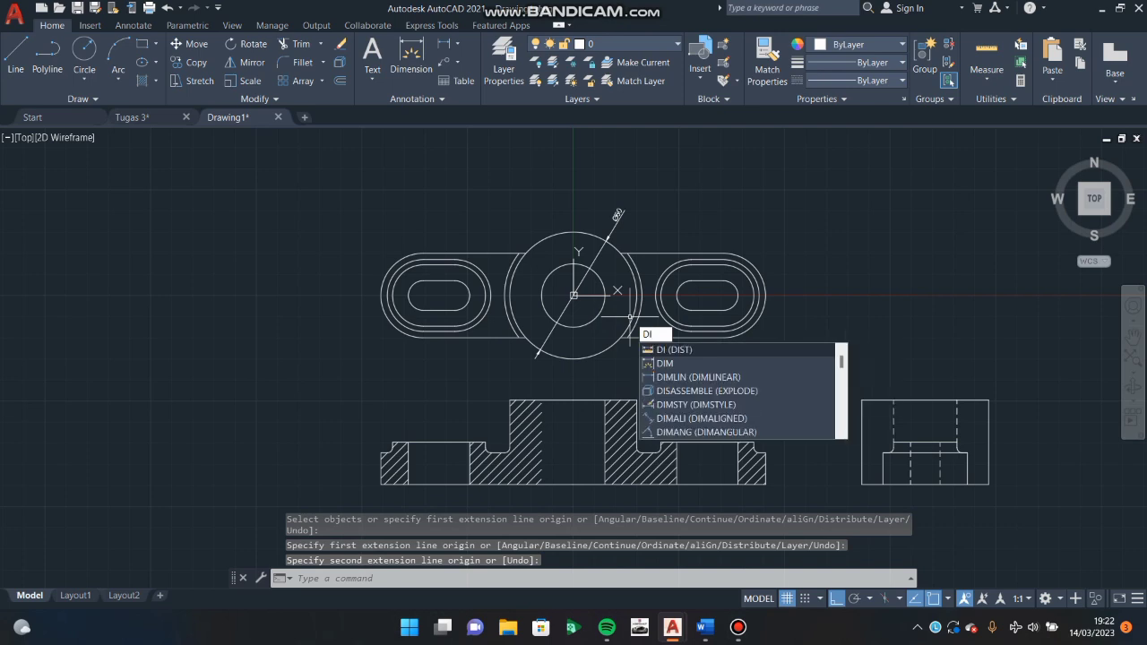
pyautogui.press('Return')
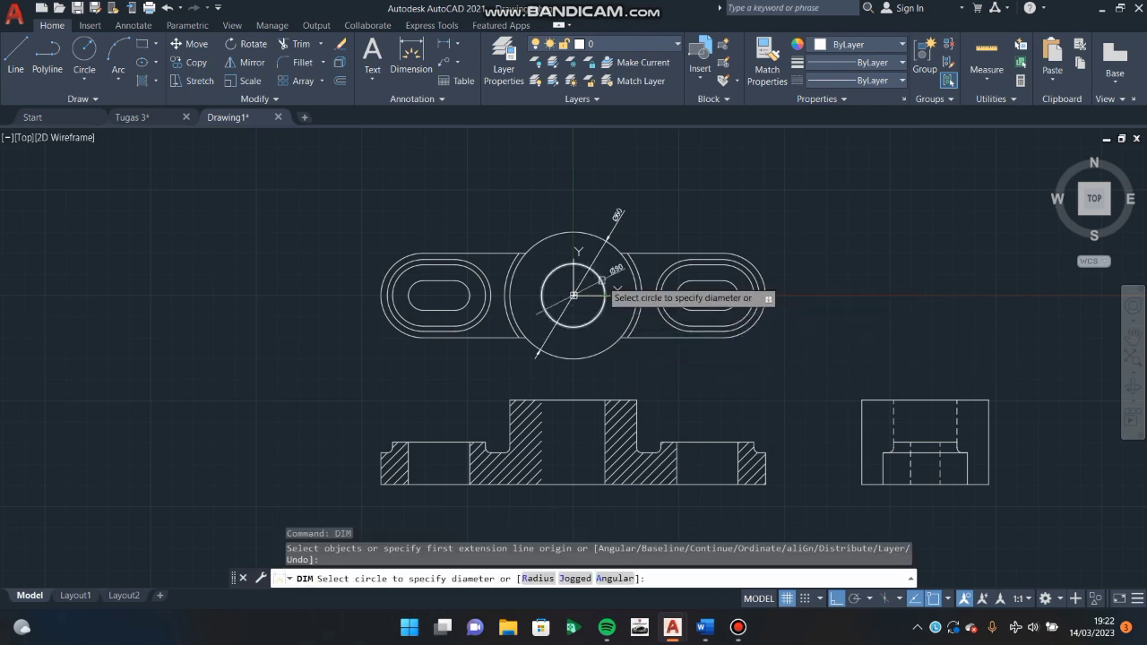
pyautogui.click(603, 281)
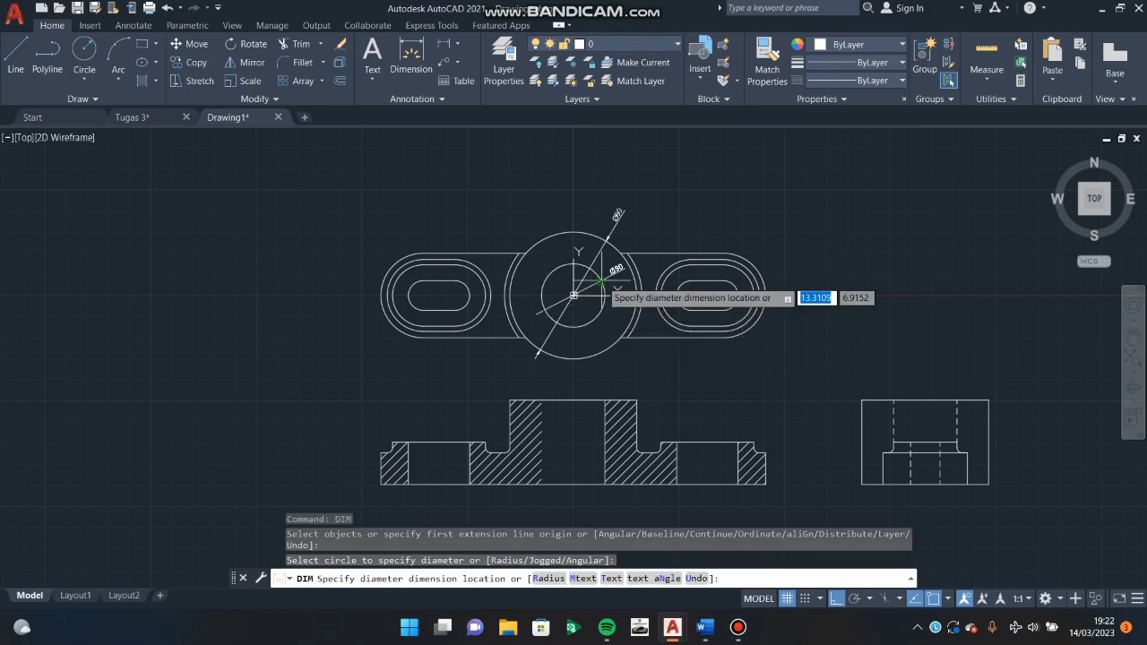
pyautogui.click(651, 230)
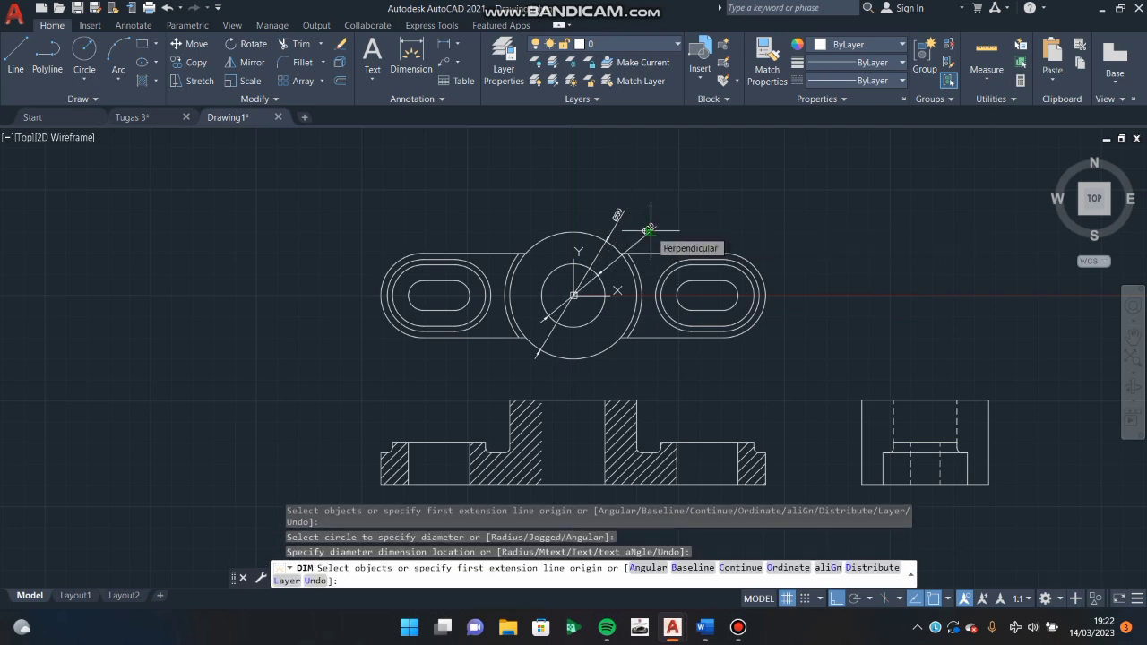
pyautogui.click(651, 231)
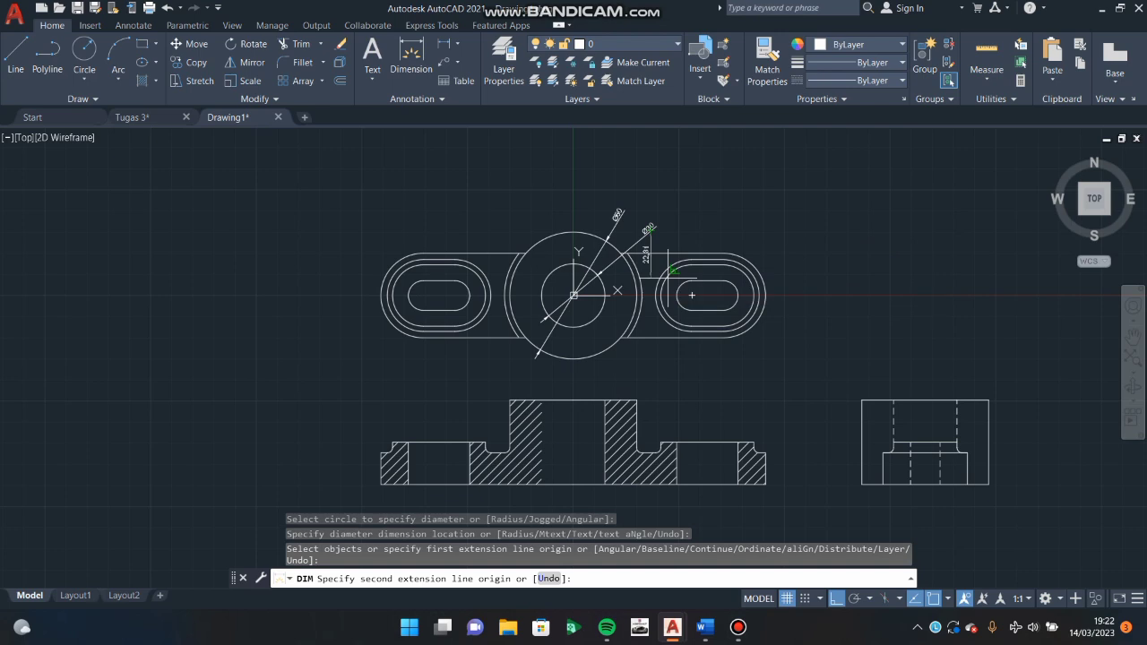
pyautogui.press('Escape')
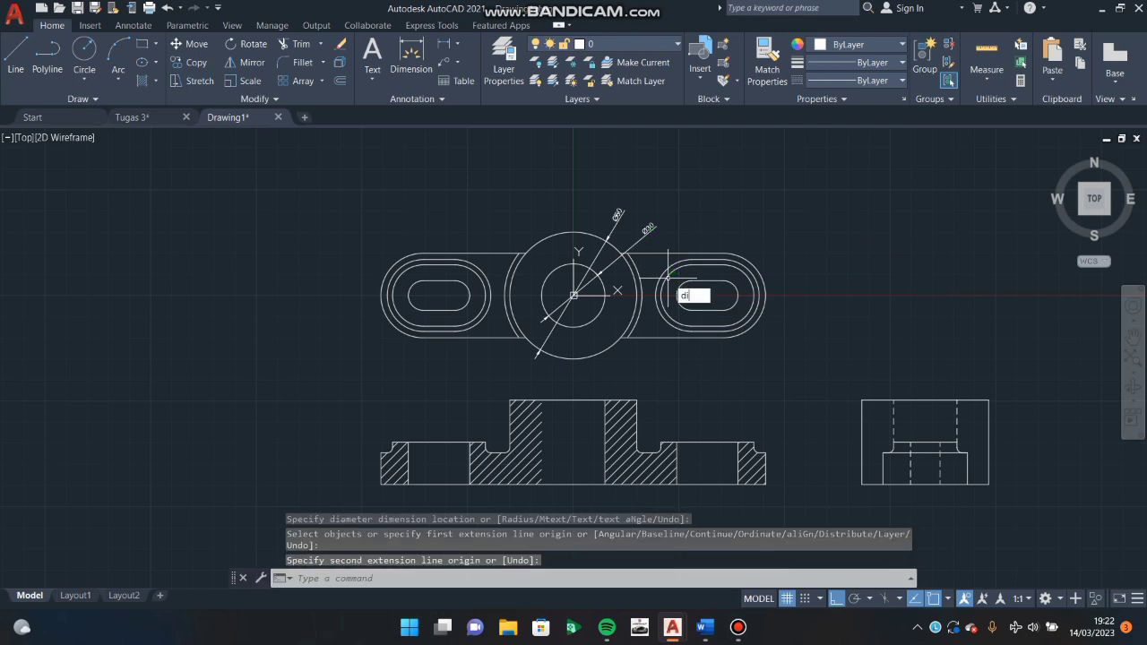
# Chain 56, 15 and 20 linear dimensions above the top view, from the centre to the left edge.
pyautogui.write('m')
pyautogui.press('Return')
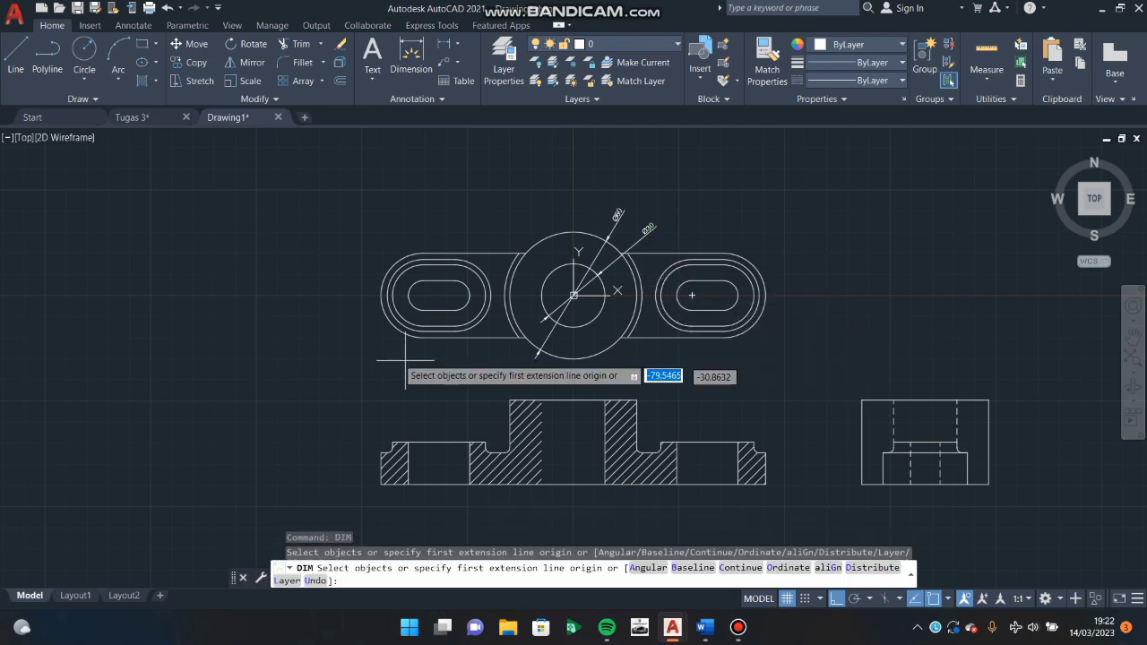
pyautogui.click(574, 294)
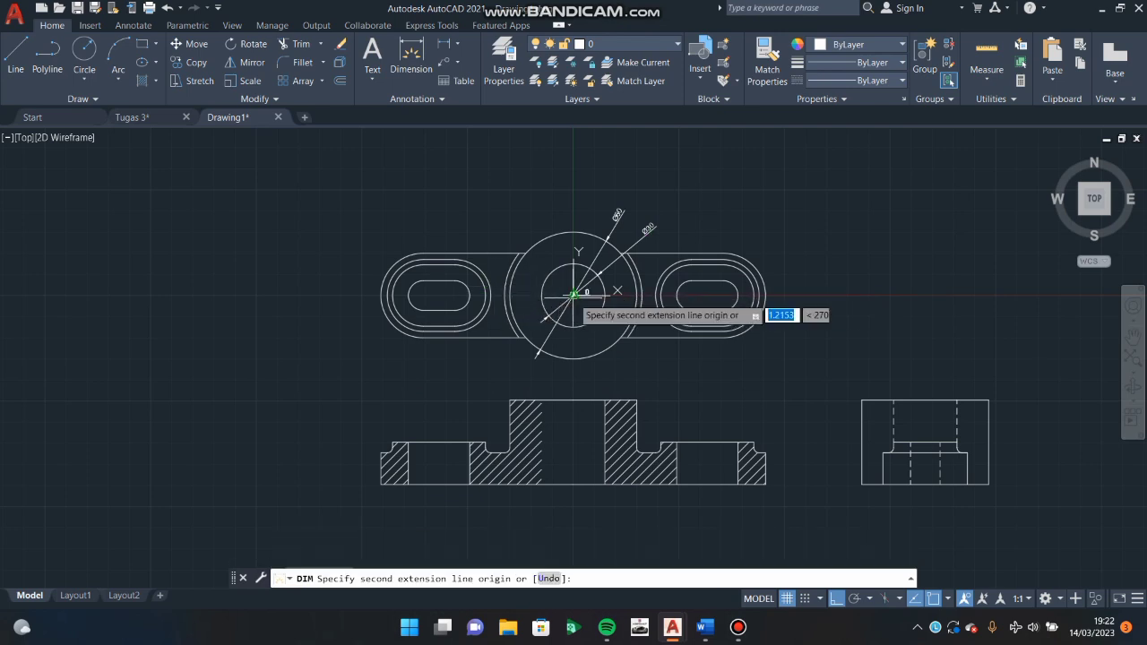
pyautogui.click(456, 294)
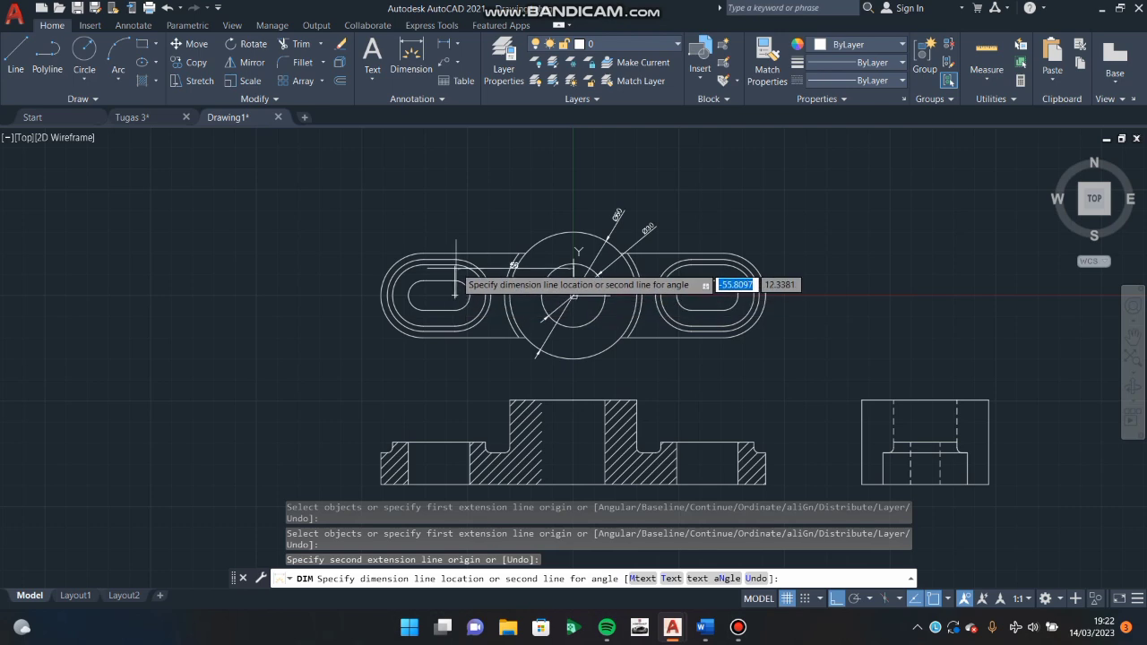
pyautogui.click(454, 217)
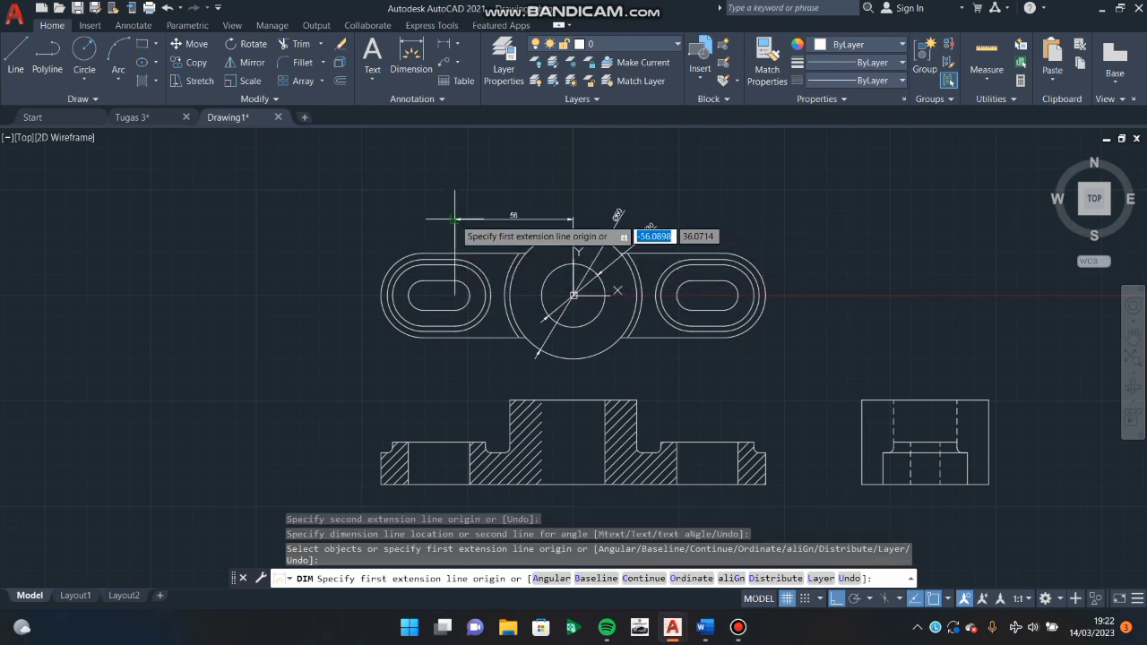
pyautogui.click(456, 294)
pyautogui.write('15')
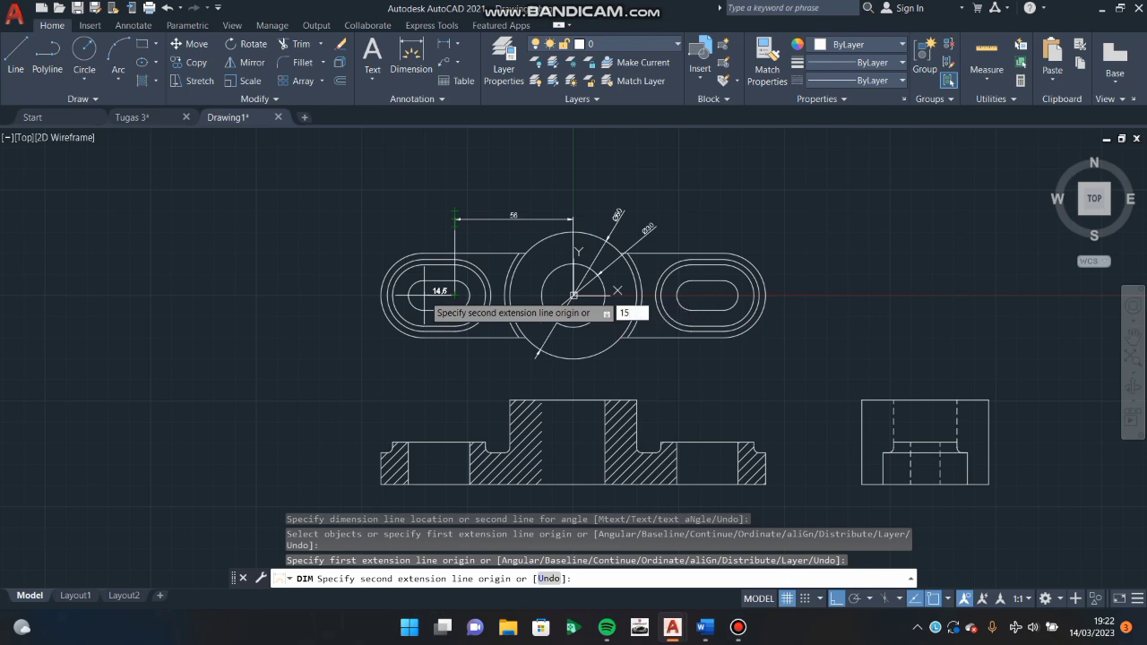
pyautogui.press('Return')
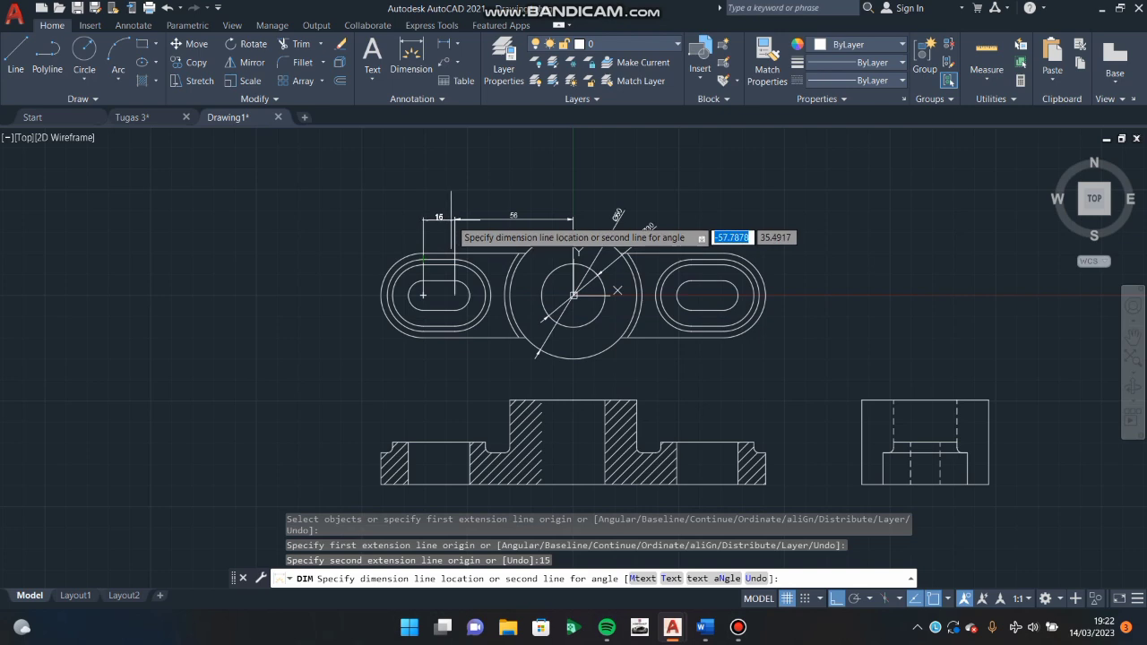
pyautogui.click(457, 217)
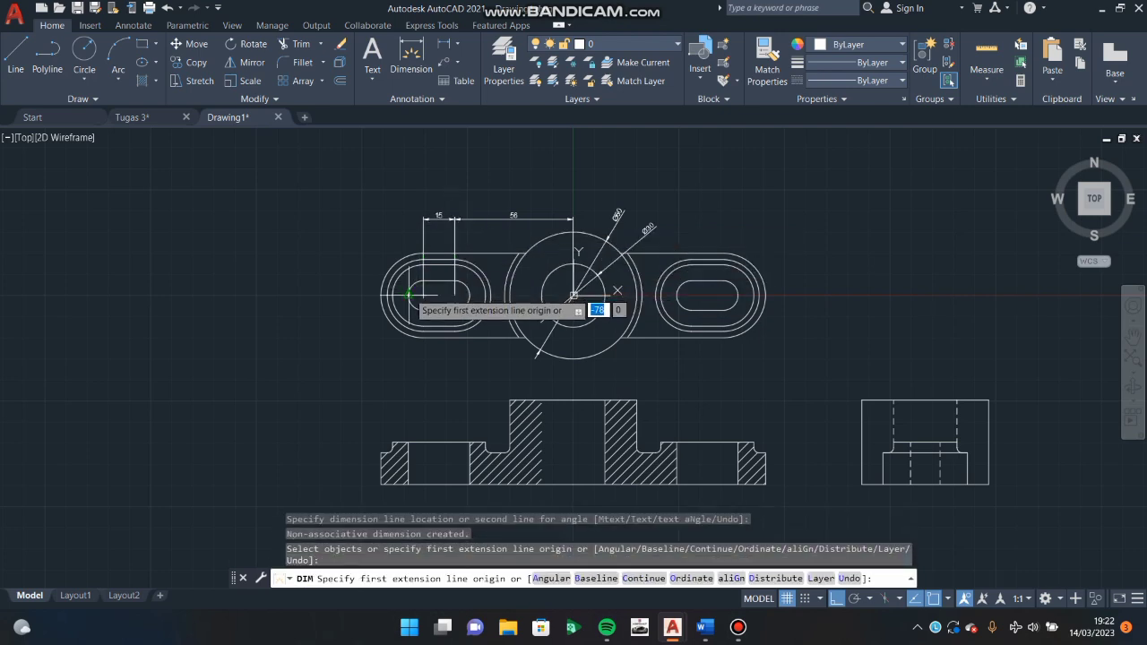
pyautogui.click(423, 294)
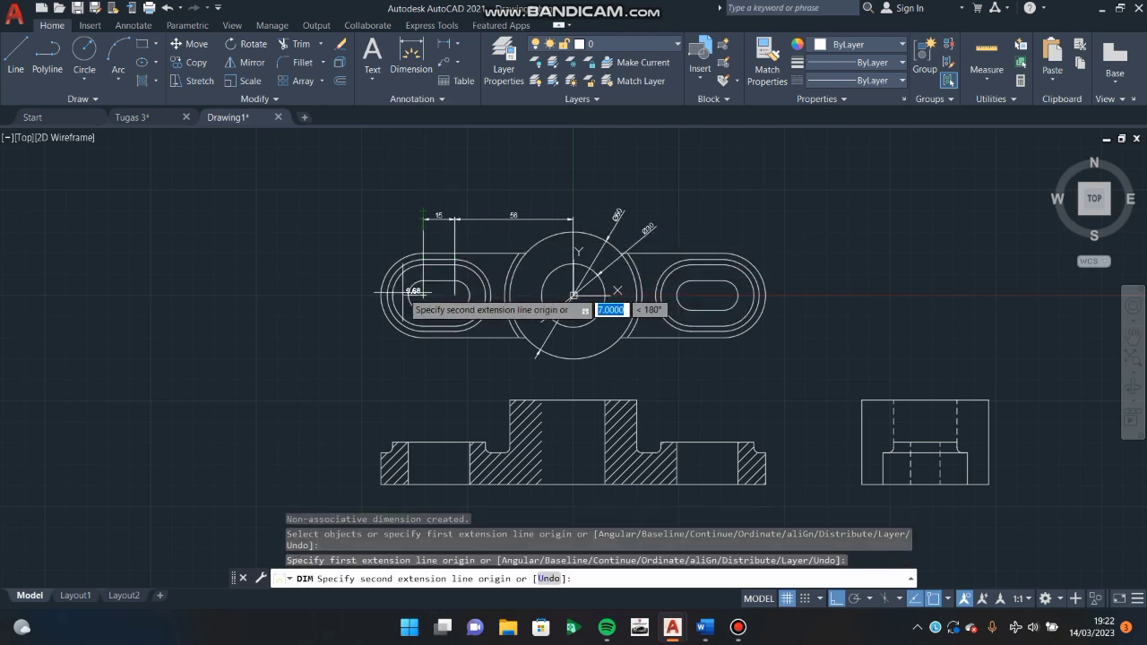
pyautogui.click(381, 295)
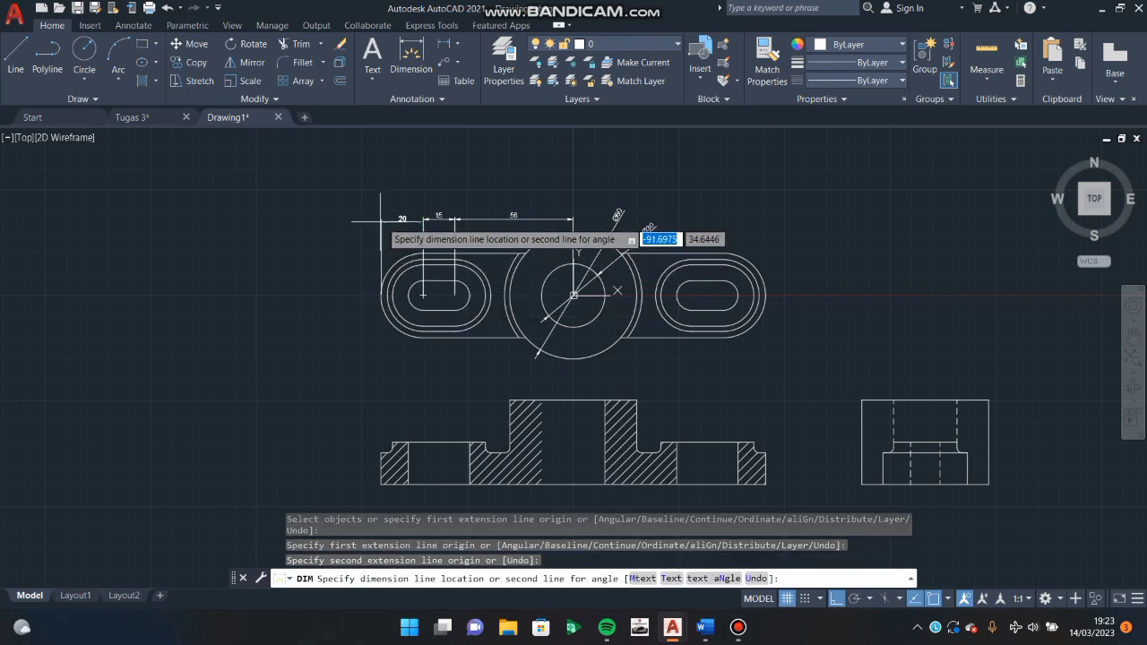
pyautogui.click(424, 217)
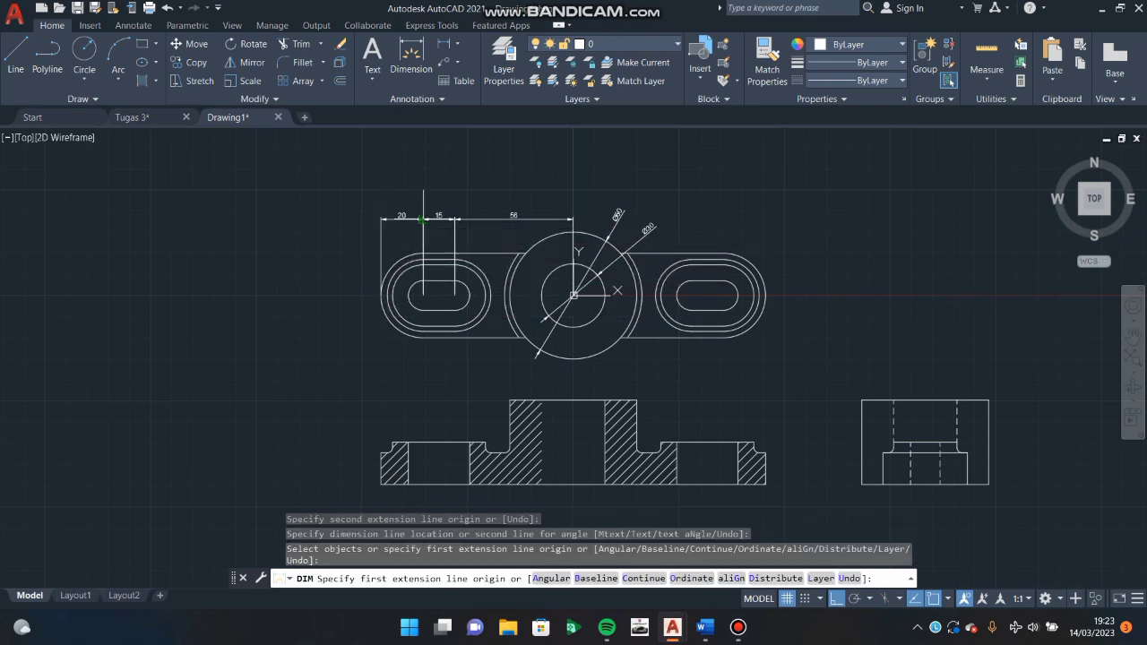
pyautogui.press('Return')
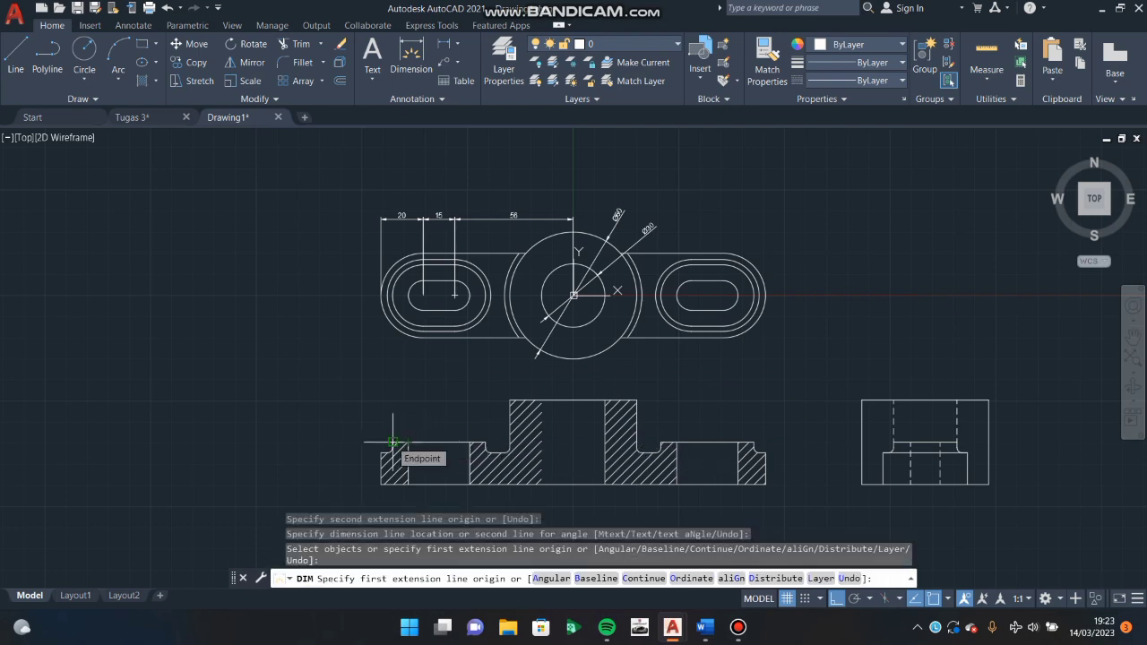
# Dimension the front view's left end height as 15 and the step as 5, both on the left.
pyautogui.click(393, 442)
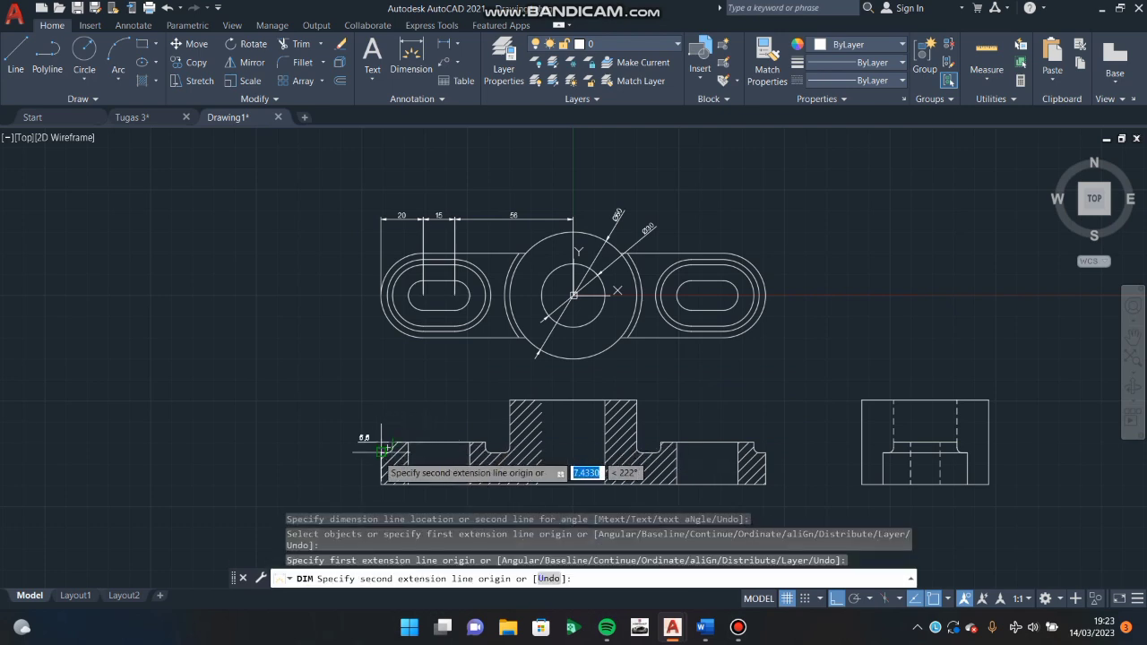
pyautogui.write('5')
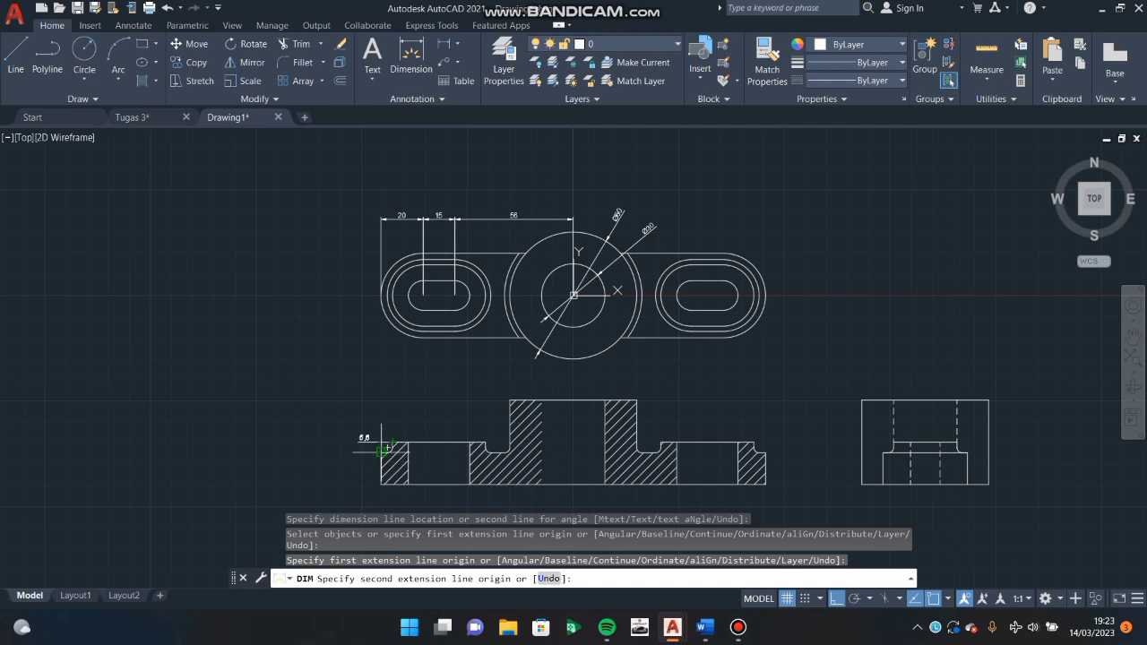
pyautogui.press('Return')
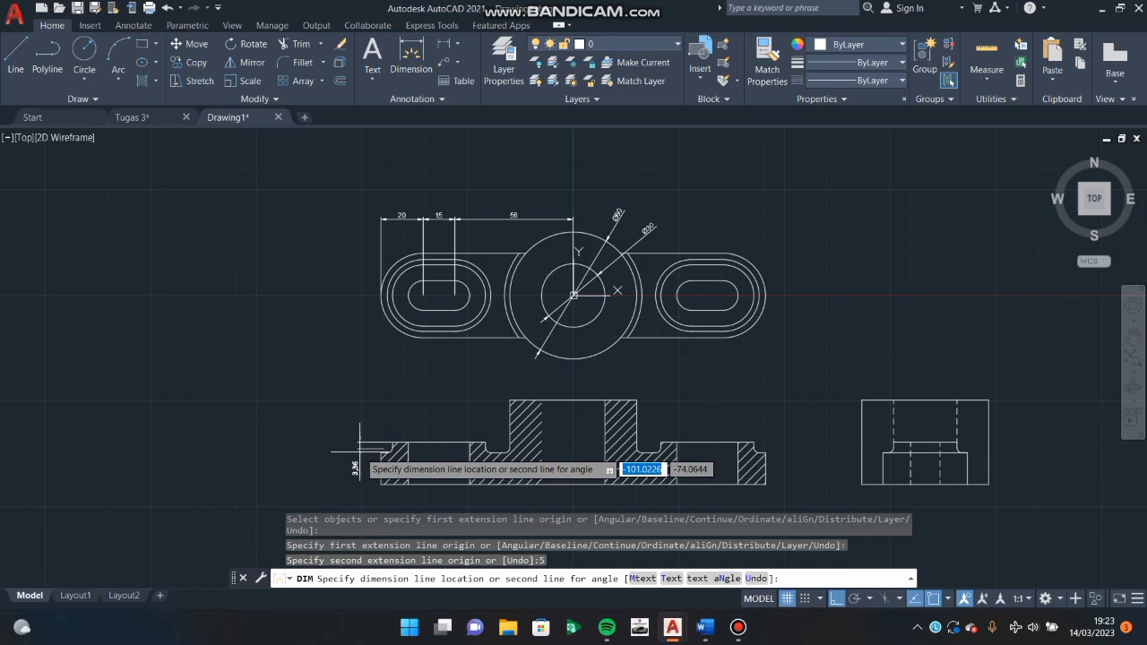
pyautogui.press('Escape')
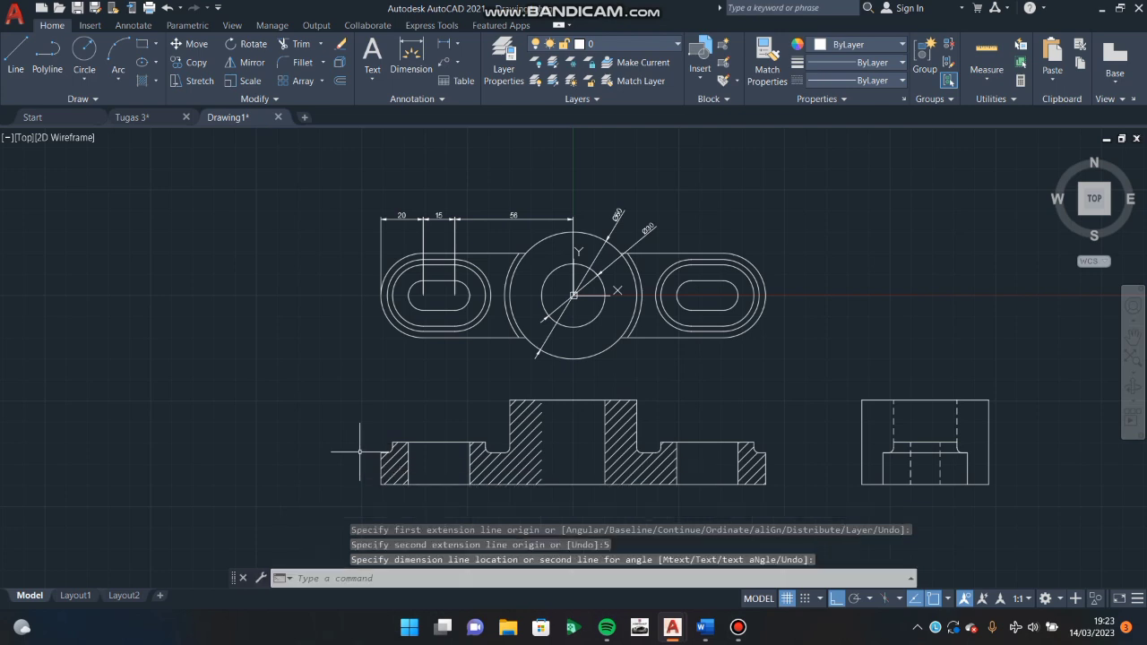
pyautogui.write('dim')
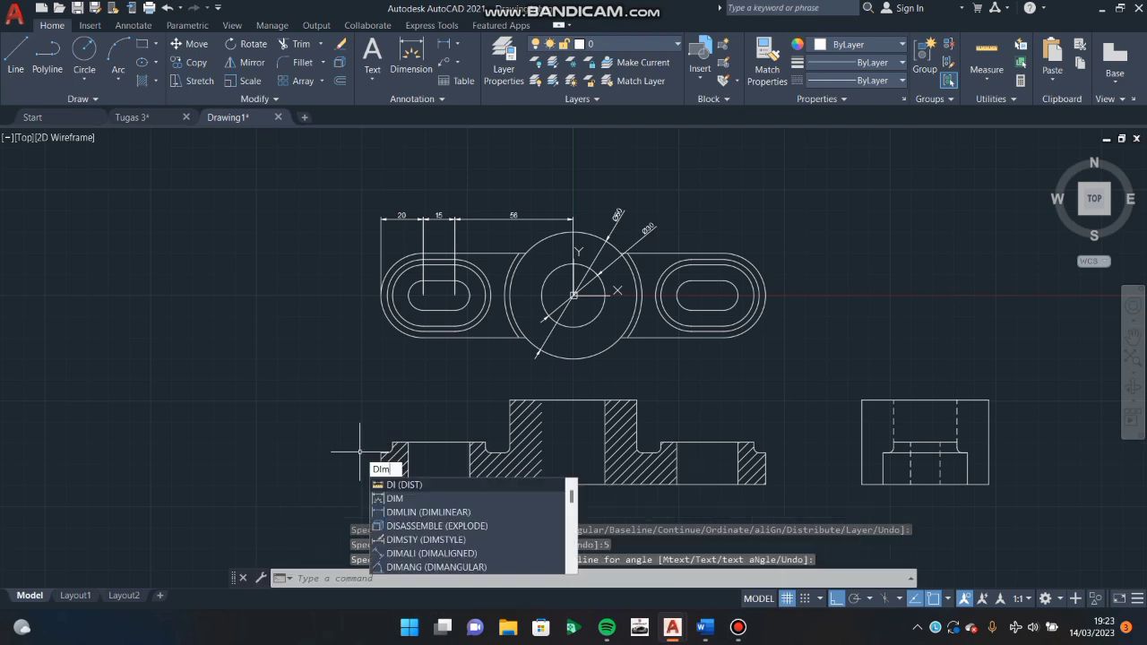
pyautogui.press('Return')
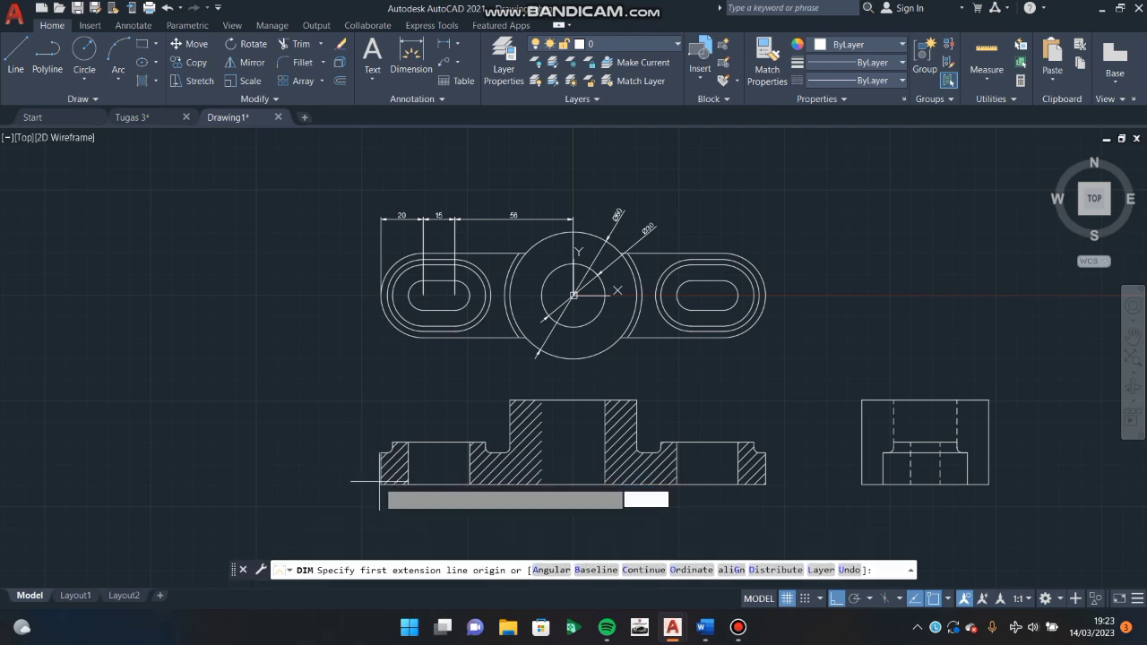
pyautogui.click(382, 484)
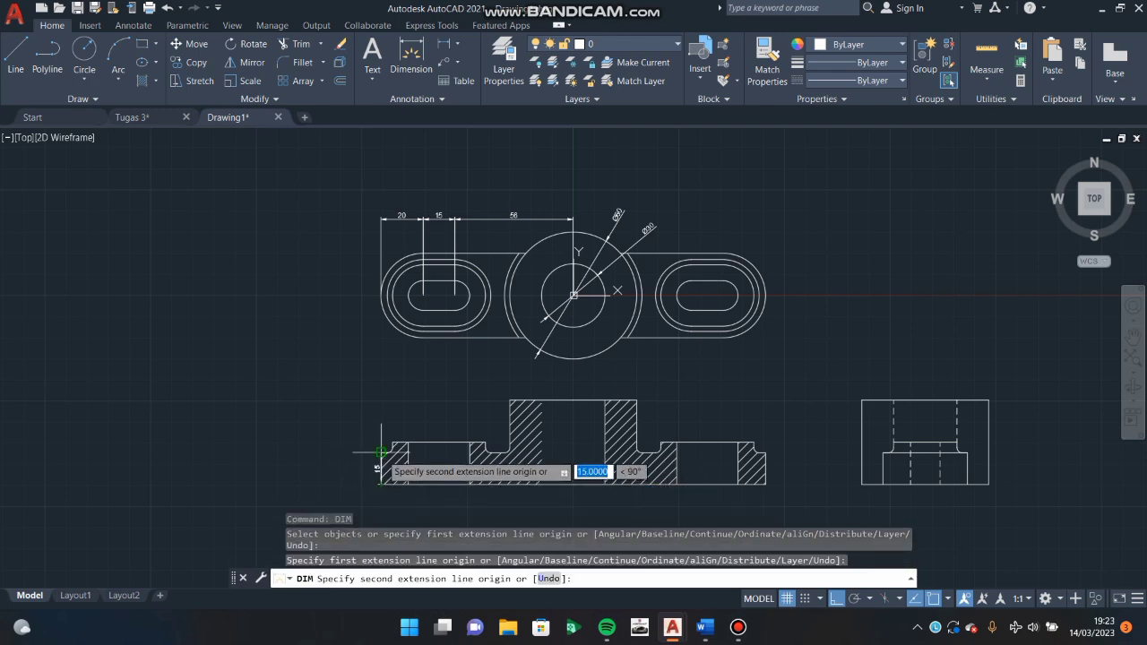
pyautogui.click(381, 453)
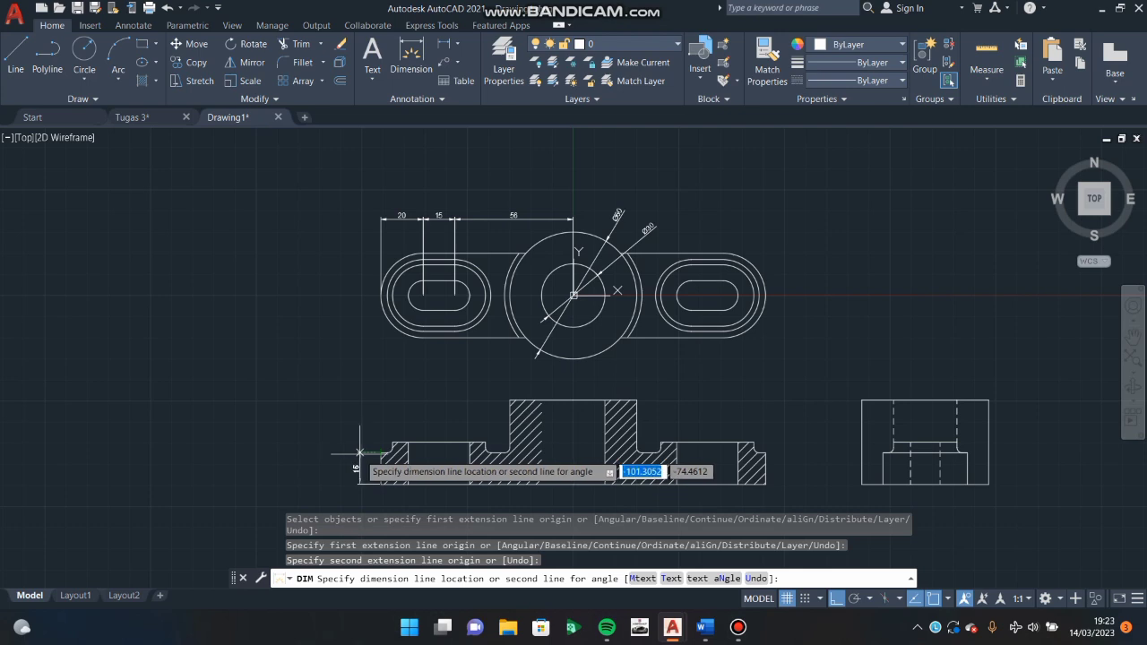
pyautogui.click(359, 453)
pyautogui.click(381, 453)
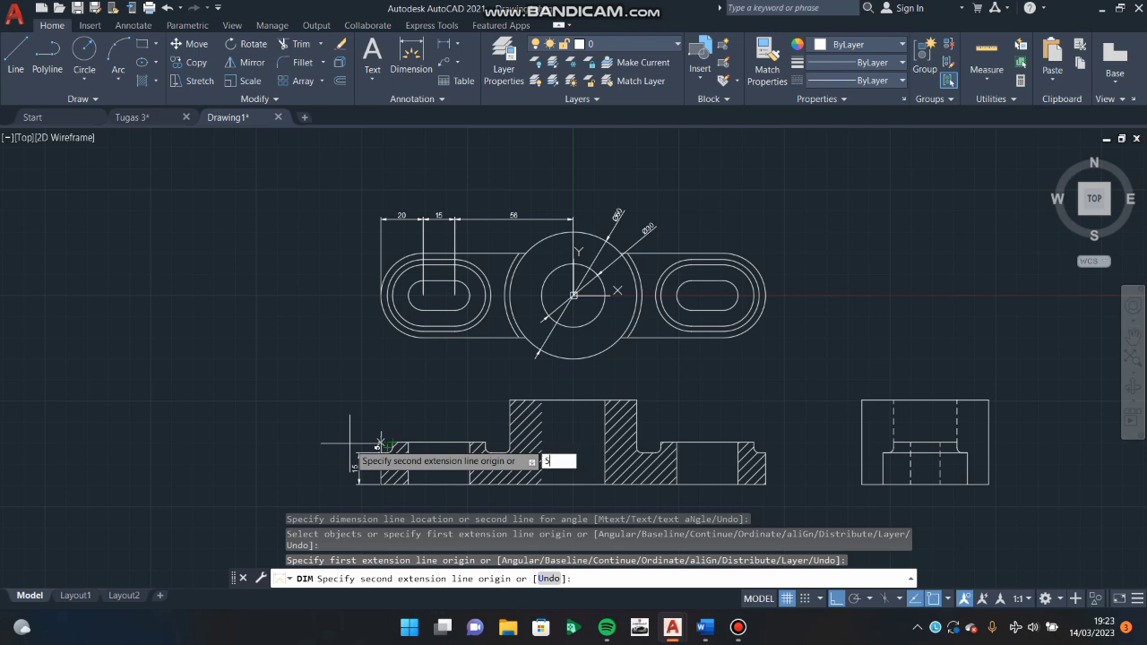
pyautogui.press('Return')
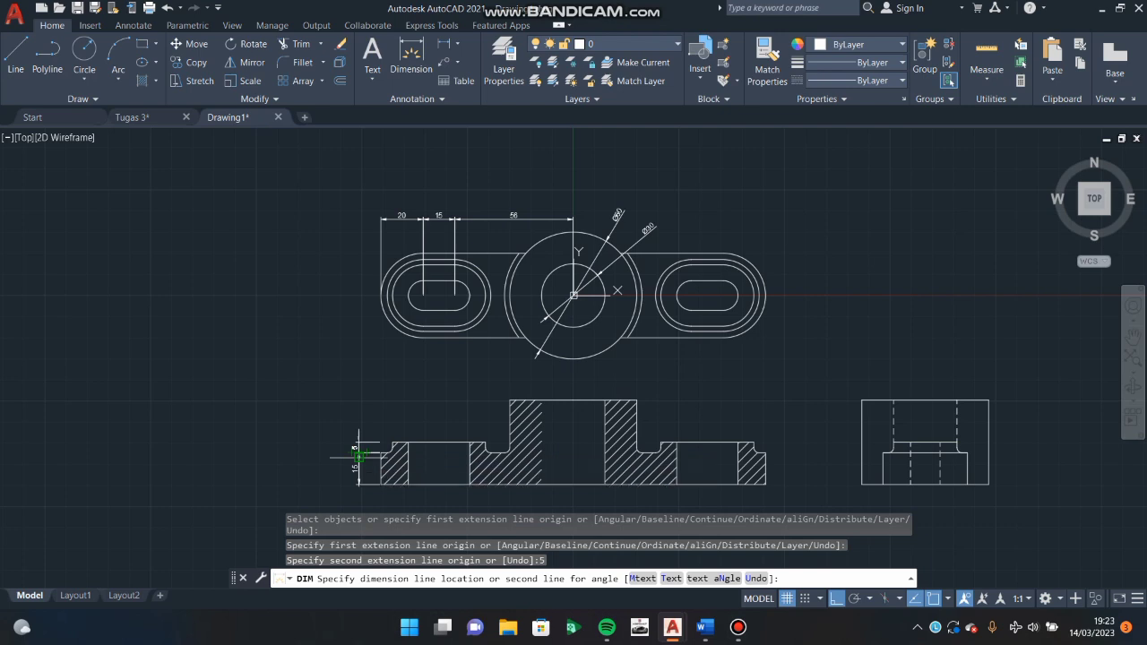
pyautogui.click(357, 458)
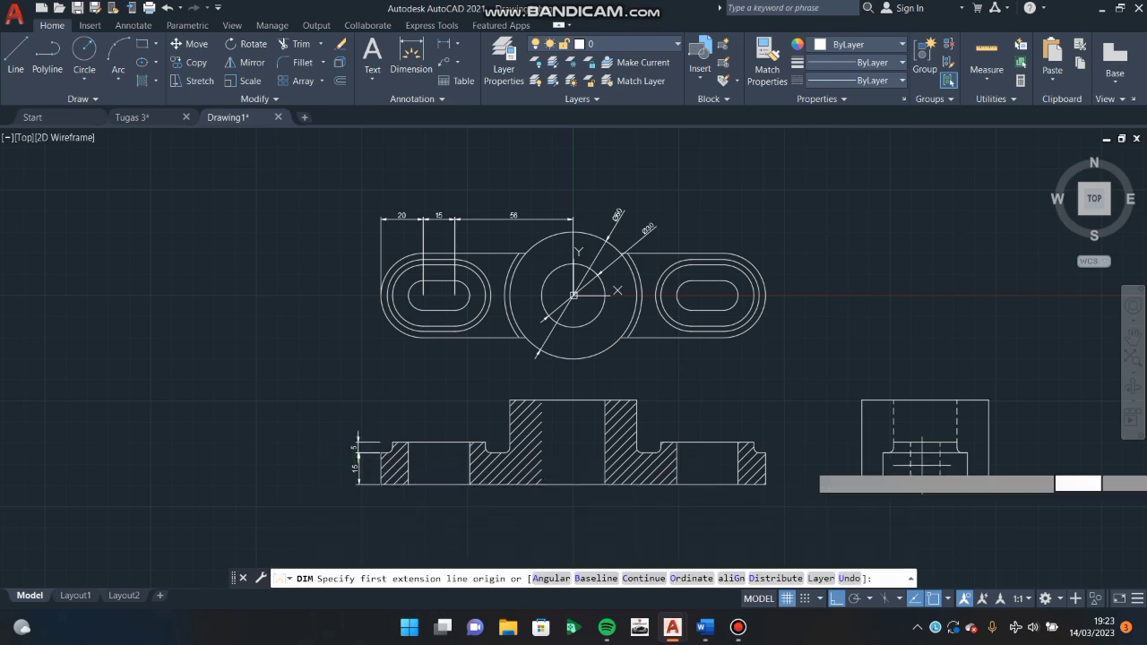
# Add a 40 height dimension on the right side of the side view.
pyautogui.click(988, 400)
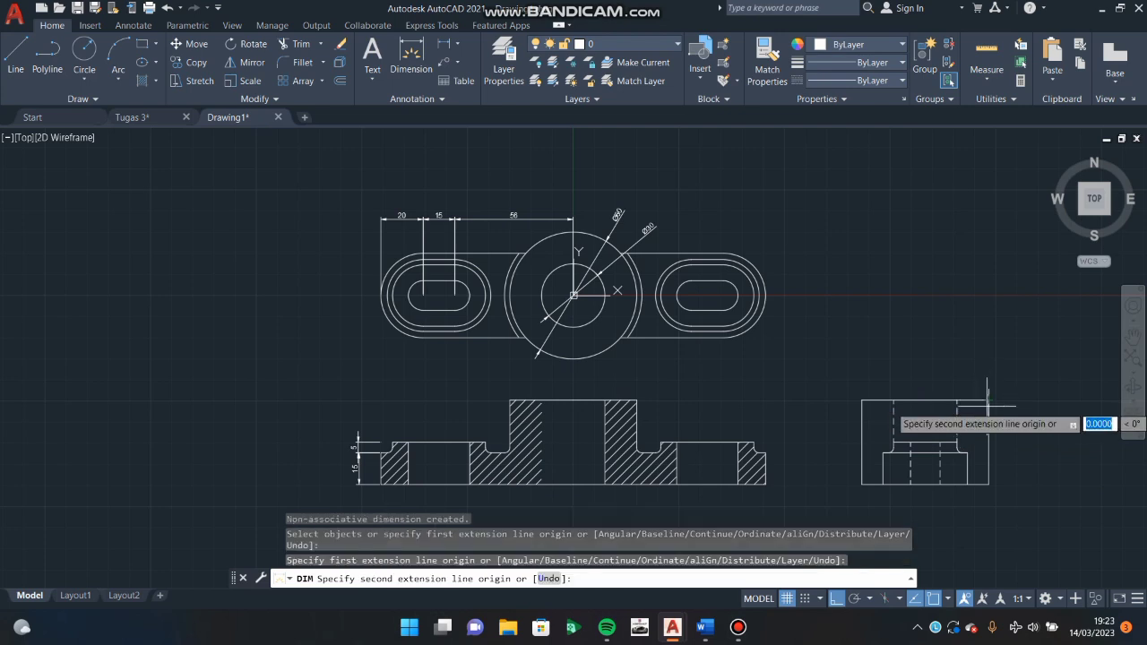
pyautogui.click(987, 485)
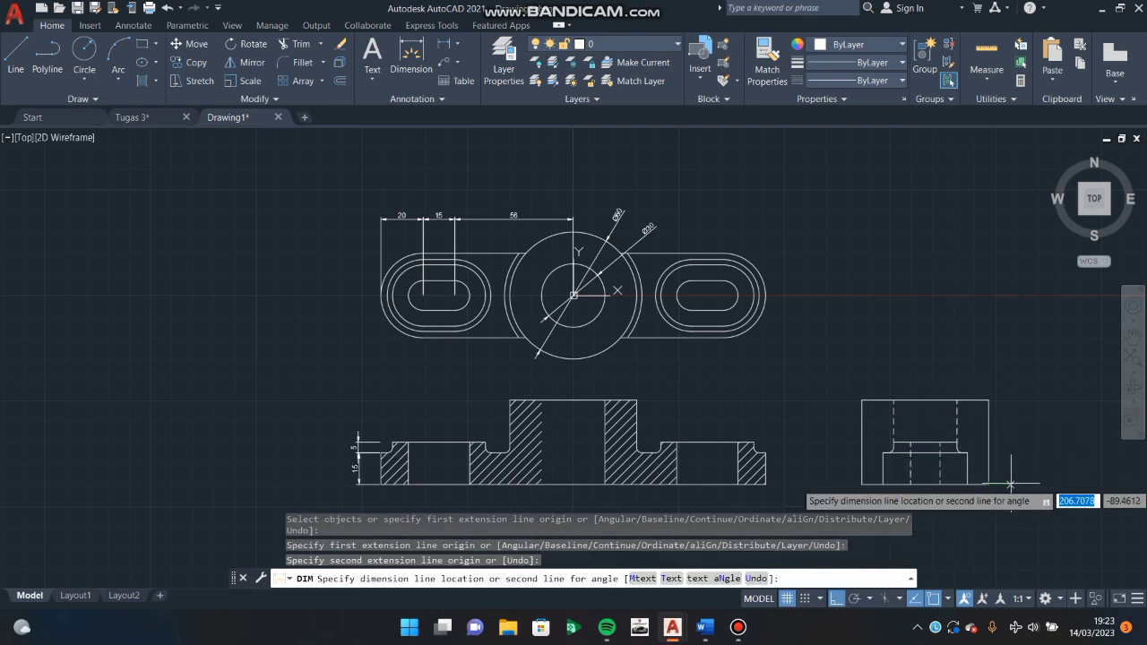
pyautogui.click(1011, 485)
pyautogui.press('Return')
pyautogui.press('Escape')
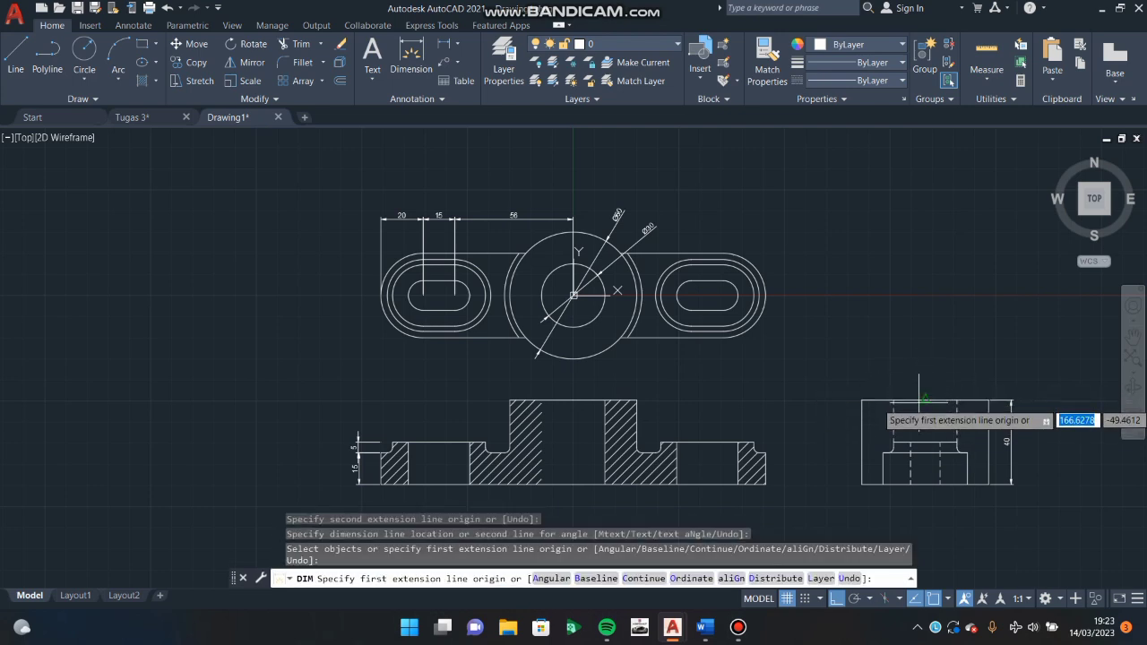
# Add a 60 width dimension across the top of the side view.
pyautogui.click(926, 401)
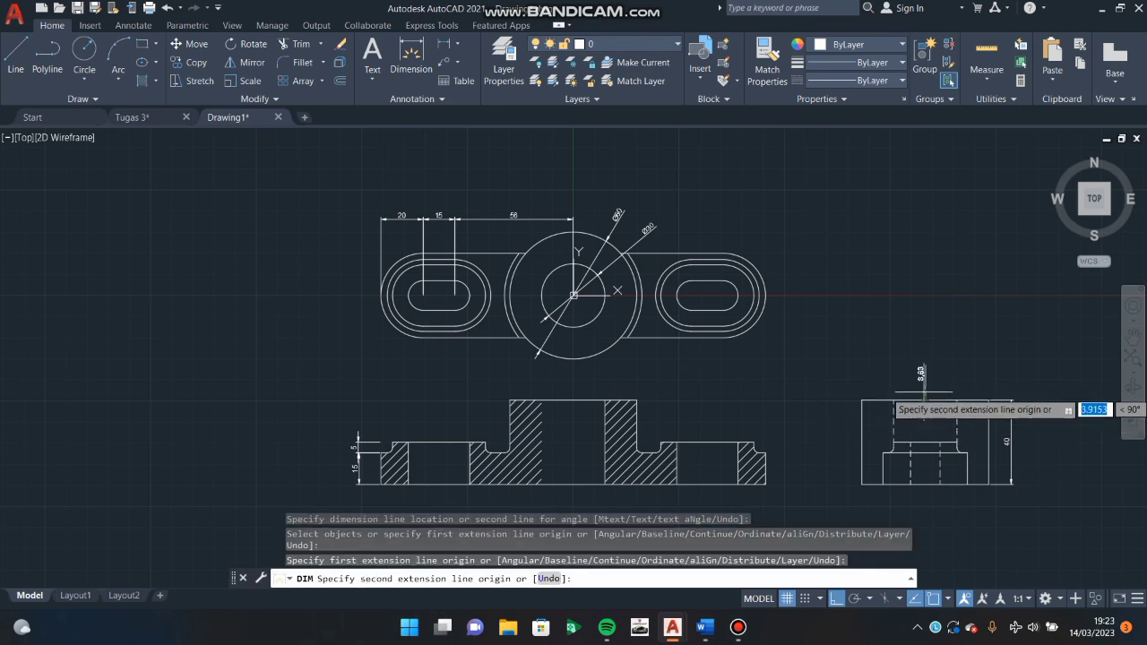
pyautogui.press('Escape')
pyautogui.click(926, 392)
pyautogui.write('dim')
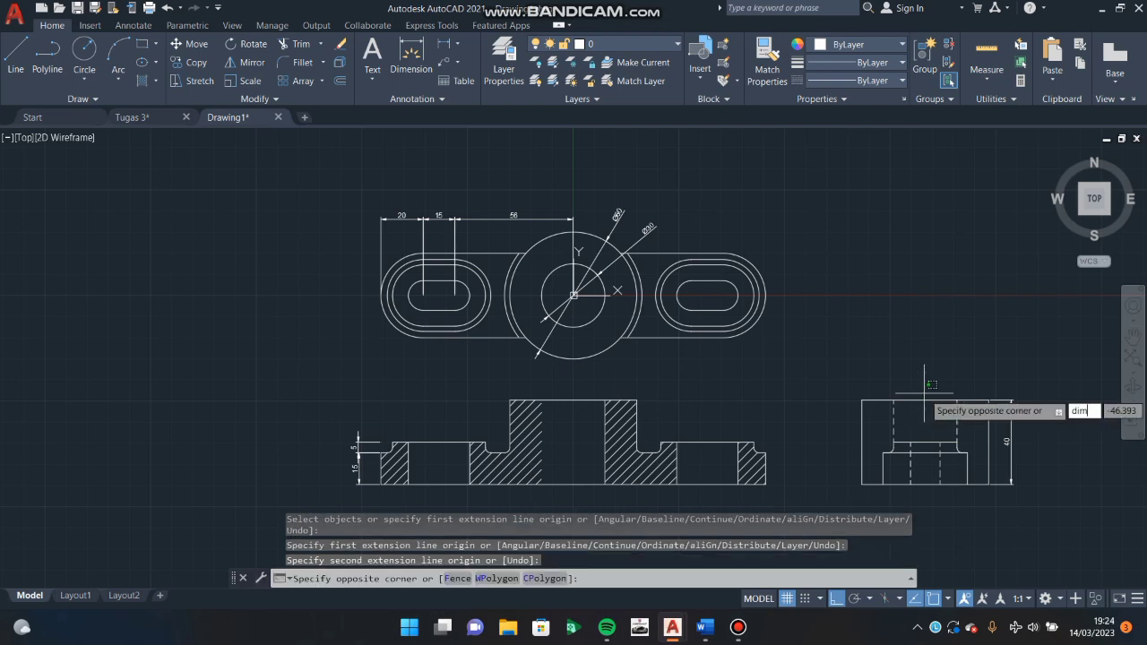
pyautogui.press('Return')
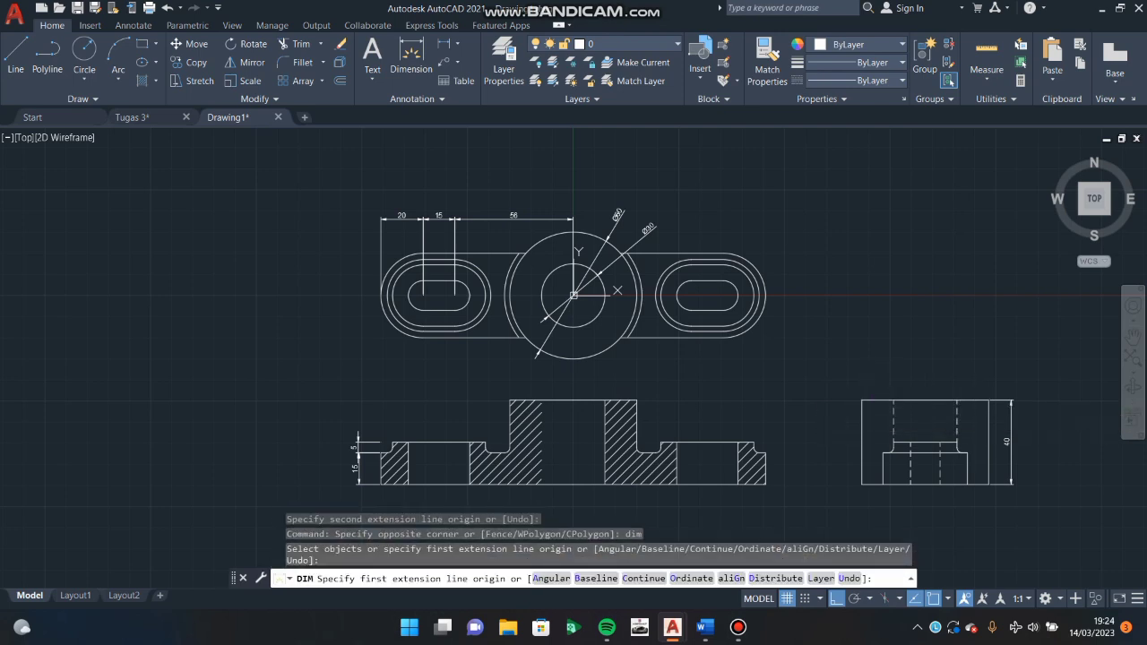
pyautogui.click(862, 400)
pyautogui.click(990, 401)
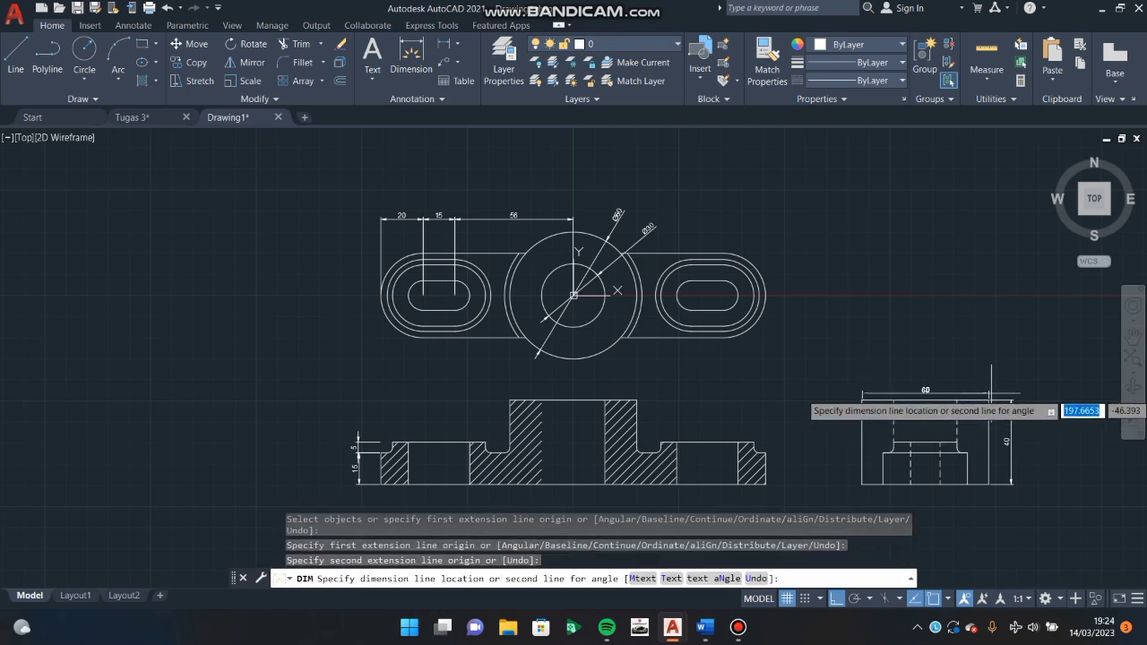
pyautogui.click(991, 381)
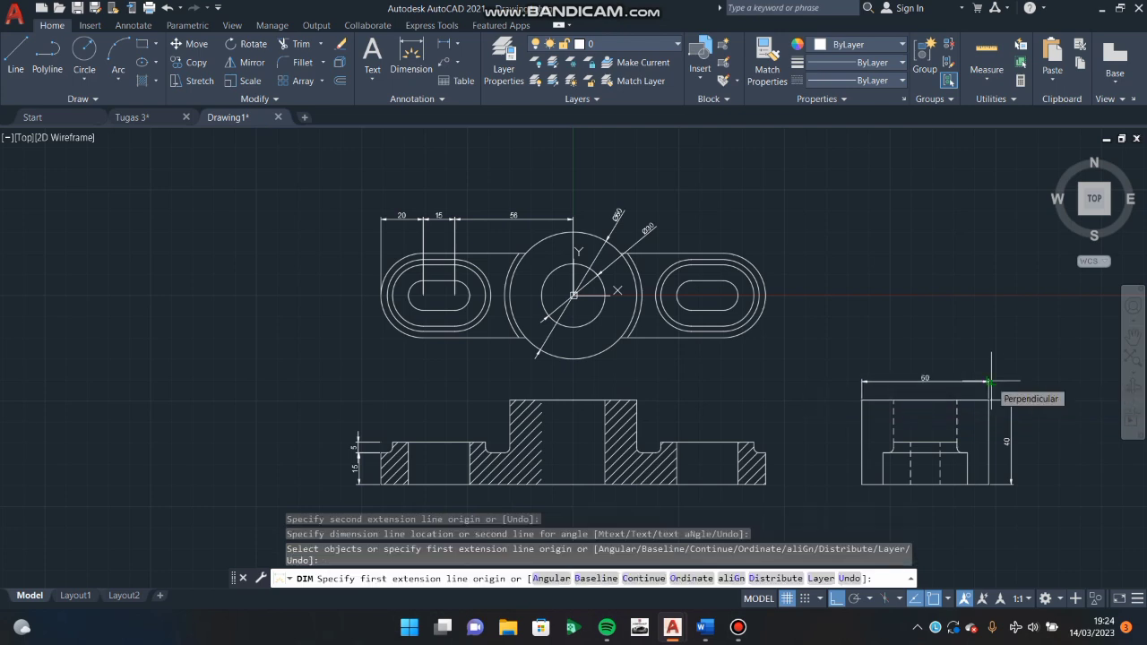